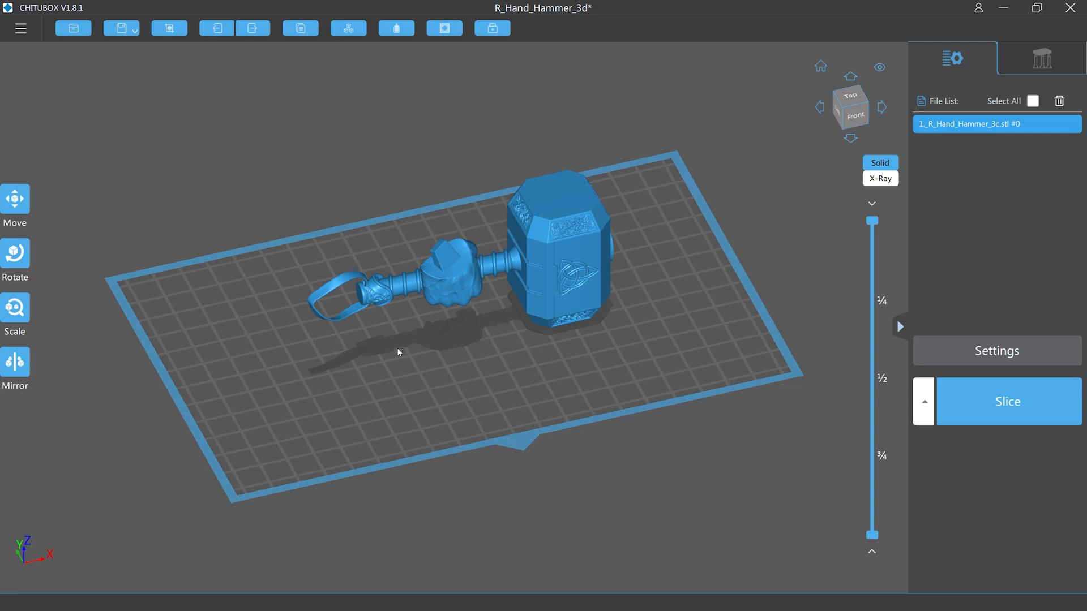
Rotate the hammer model about its X axis in 45° increments until the fingers gripping the handle face upward
mouse_move(437, 347)
right_down()
mouse_move(426, 361)
mouse_move(427, 311)
mouse_move(418, 346)
mouse_move(402, 351)
mouse_move(438, 340)
mouse_move(427, 361)
mouse_move(424, 324)
mouse_move(434, 326)
mouse_move(433, 357)
mouse_move(444, 315)
mouse_move(482, 326)
mouse_move(451, 348)
mouse_move(449, 326)
mouse_move(425, 347)
mouse_move(430, 338)
right_up()
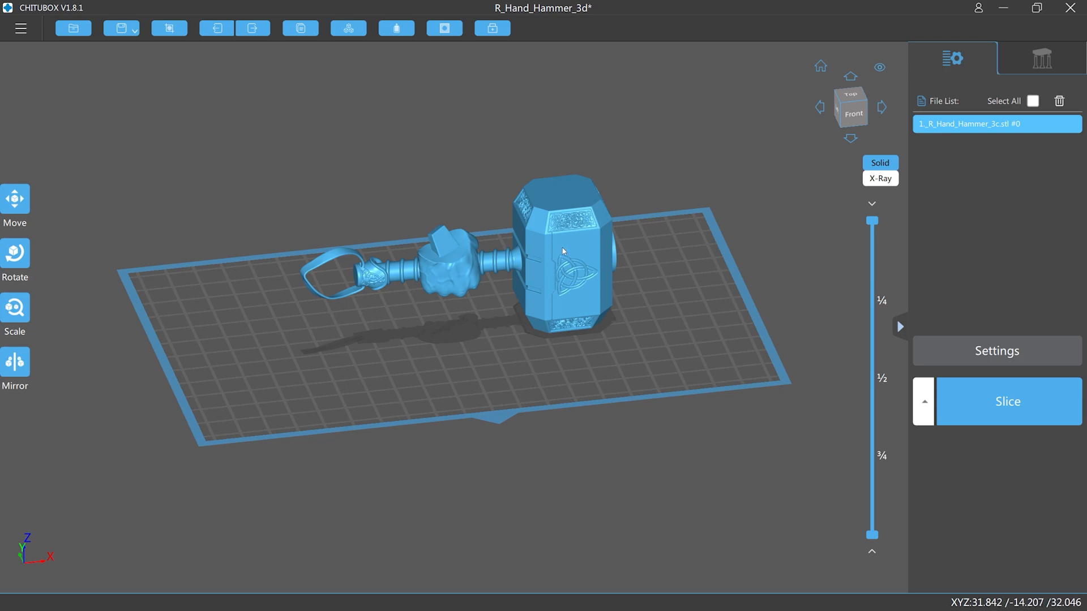
scroll(569, 243, up, 4)
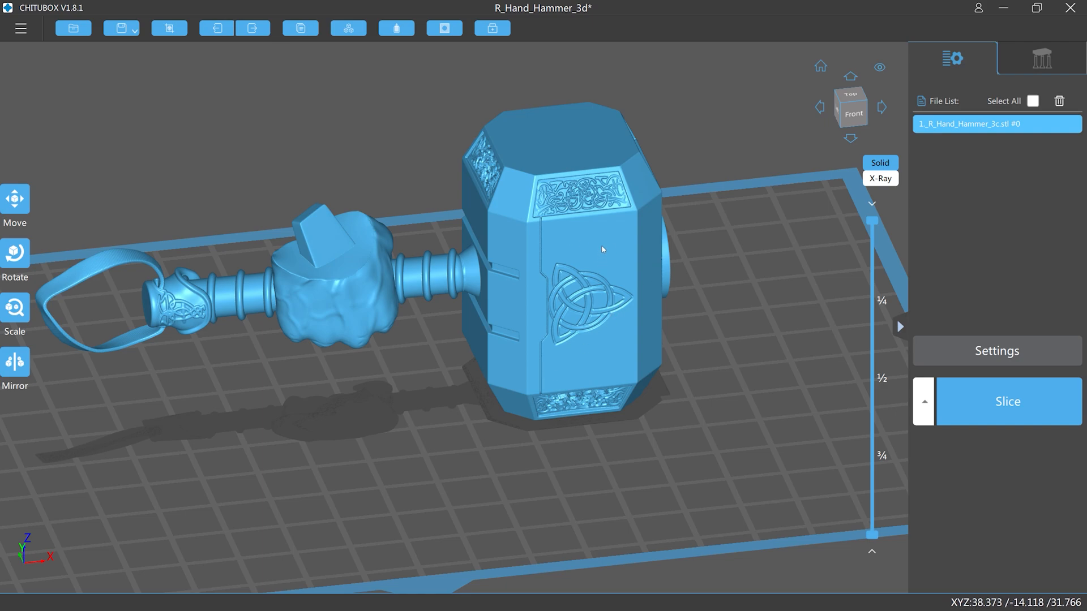
scroll(601, 245, down, 4)
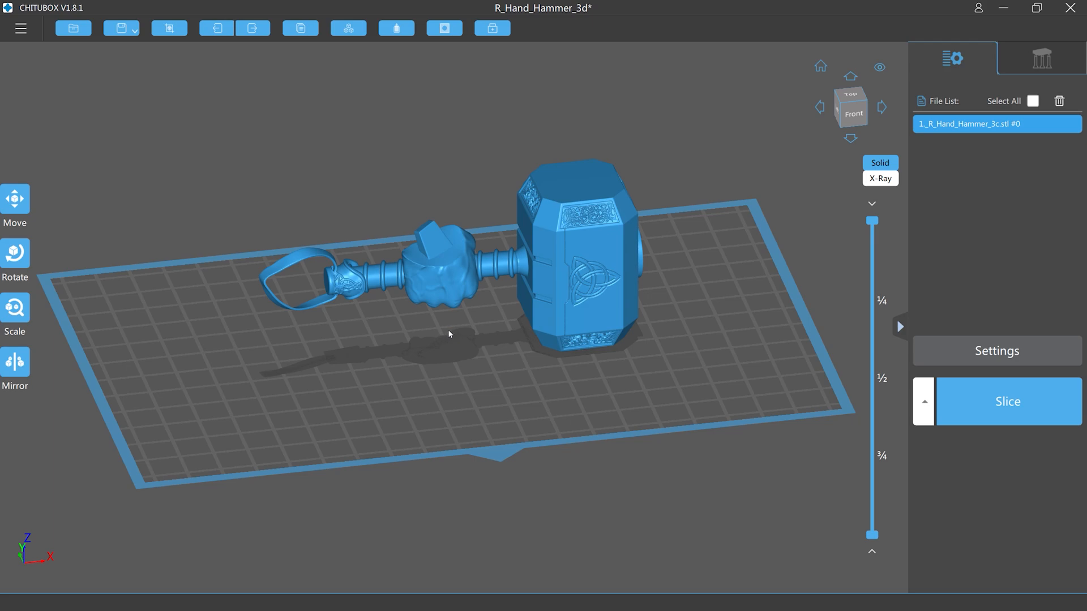
right_drag(462, 328, 495, 335)
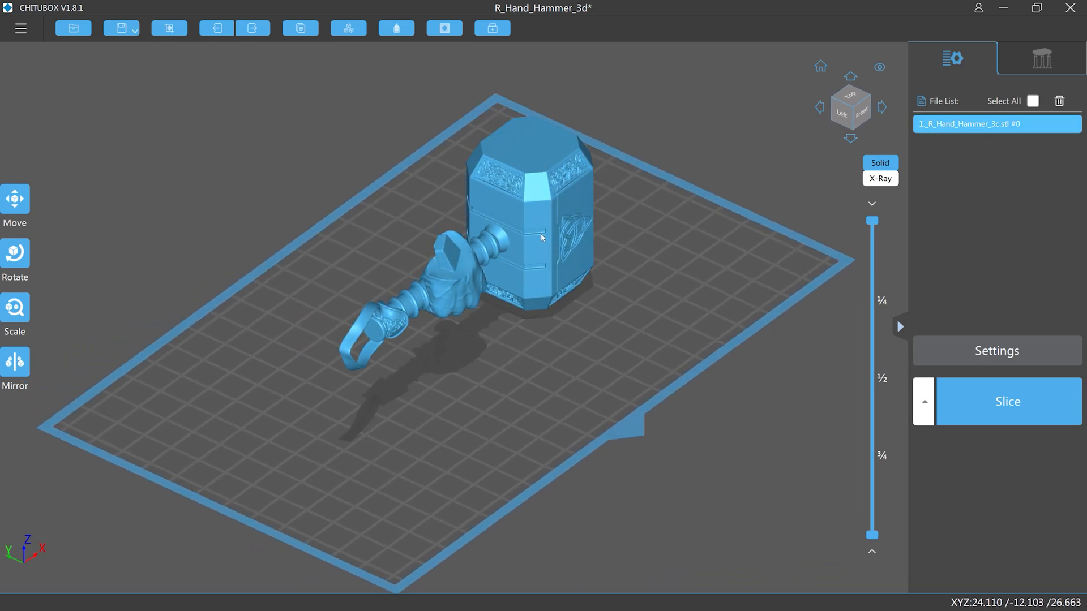
right_drag(627, 280, 179, 255)
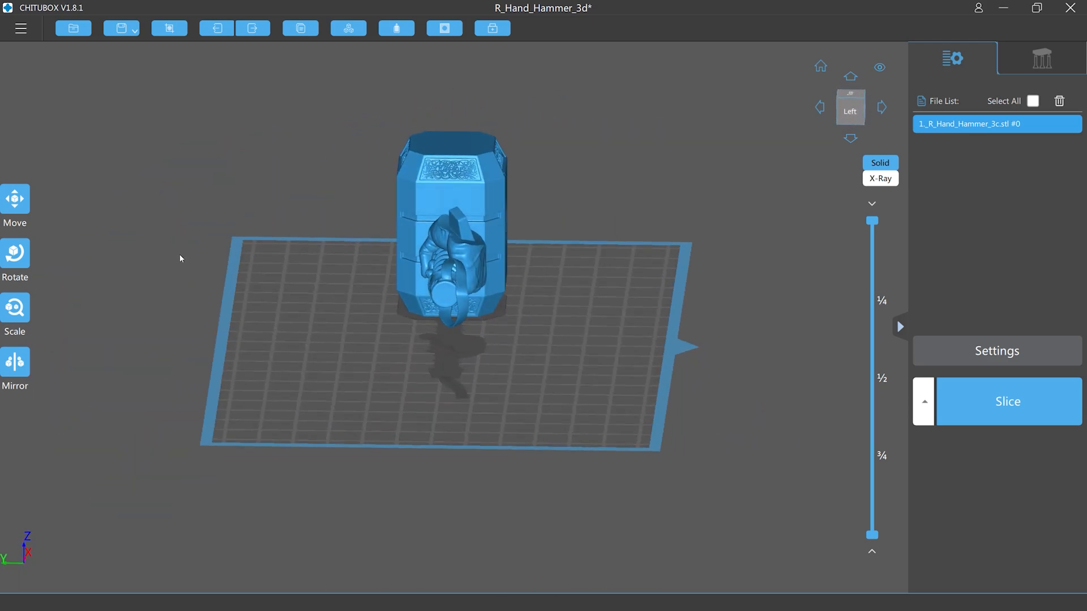
click(25, 258)
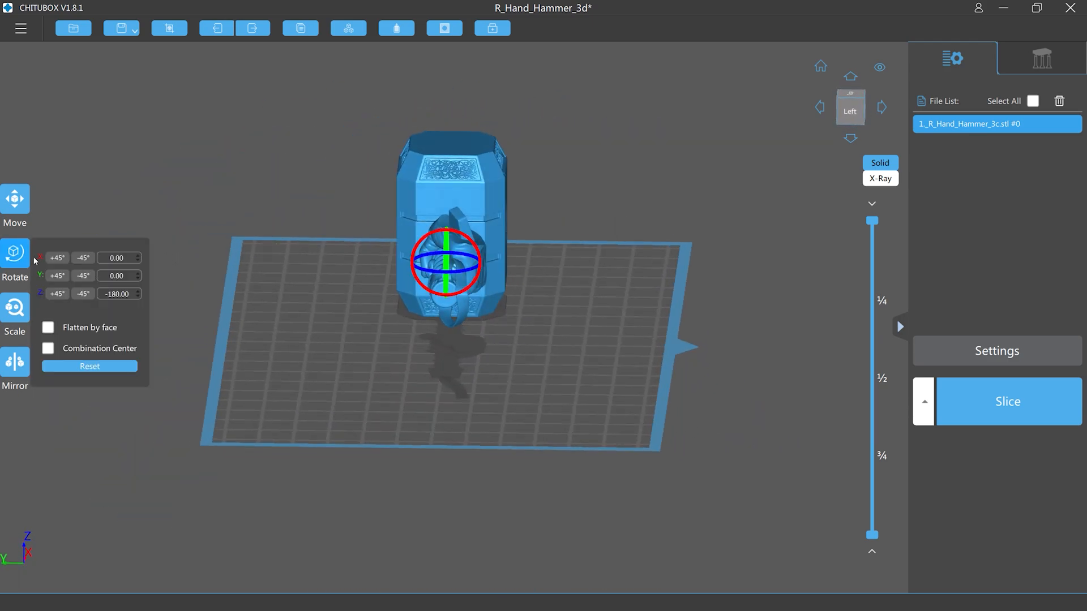
click(138, 256)
click(139, 261)
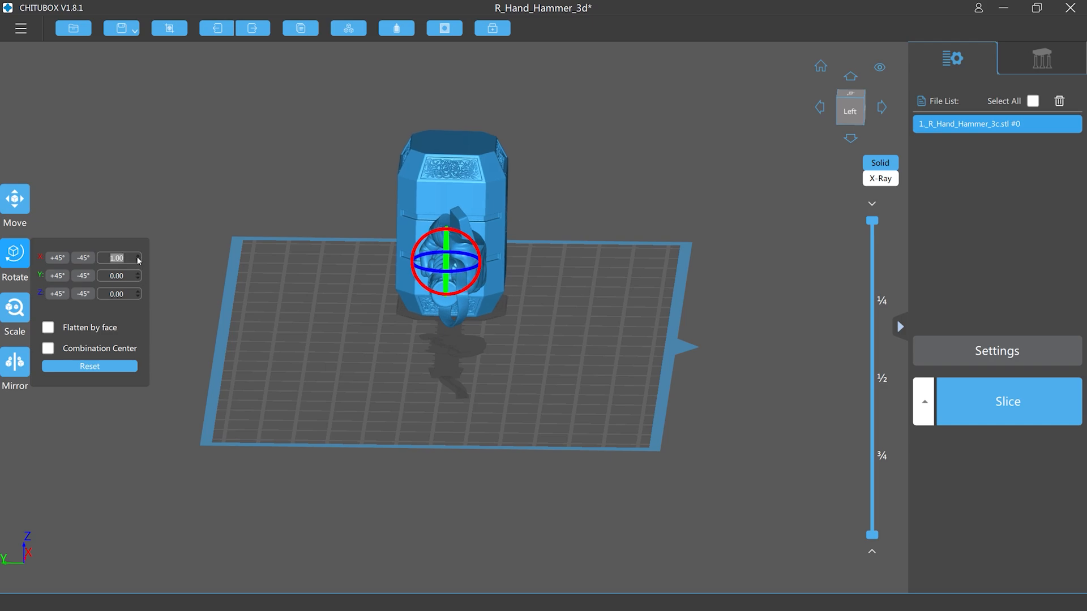
click(83, 258)
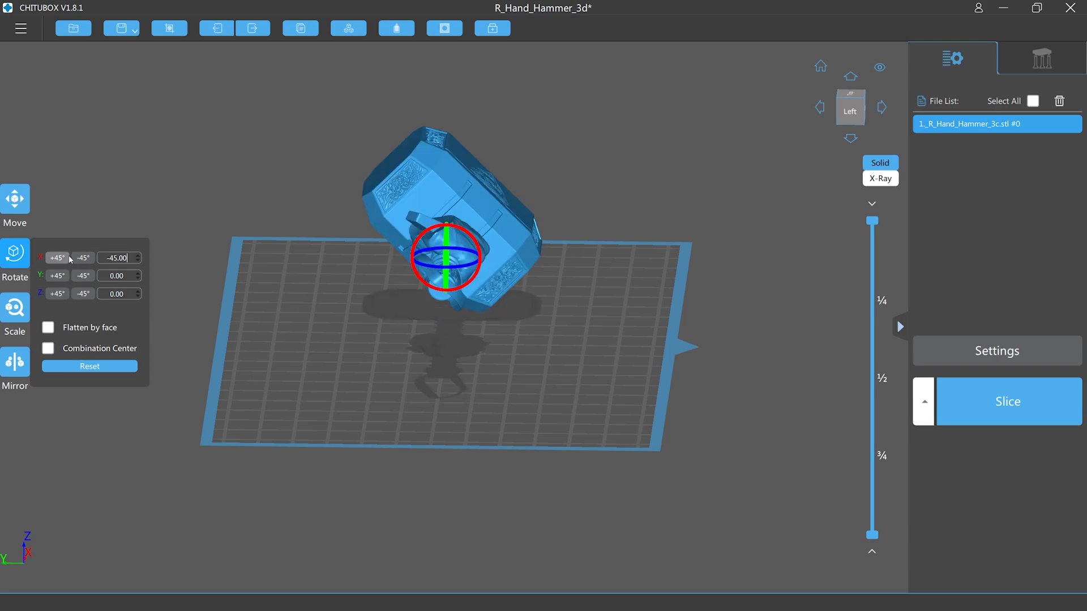
click(58, 258)
click(58, 258)
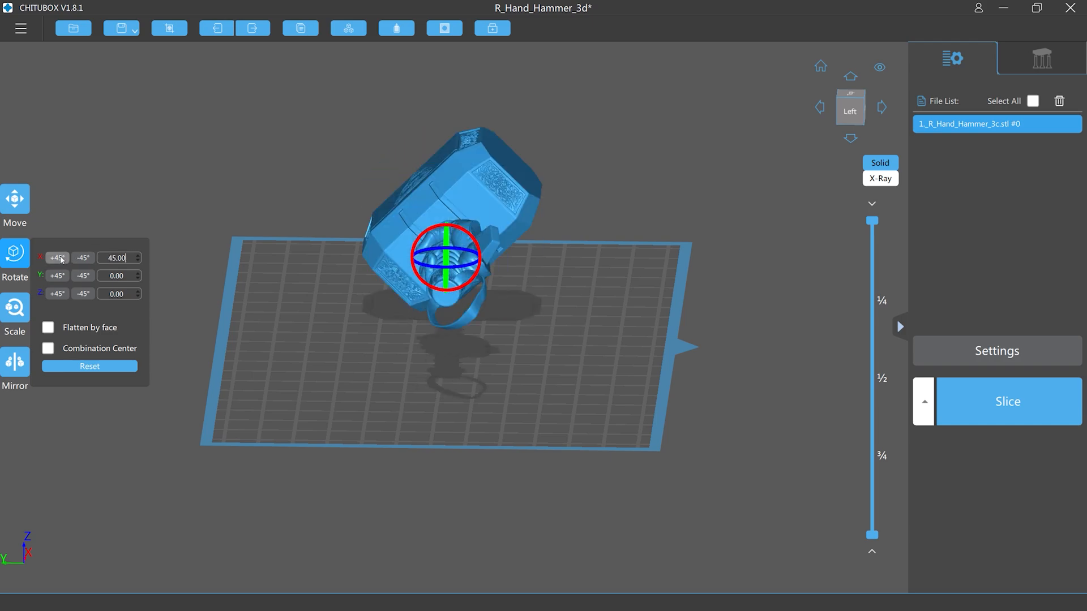
click(57, 259)
click(57, 258)
Examine the rotated hammer from several angles, checking the hand, handle, strap and underside of the head
drag(316, 248, 300, 264)
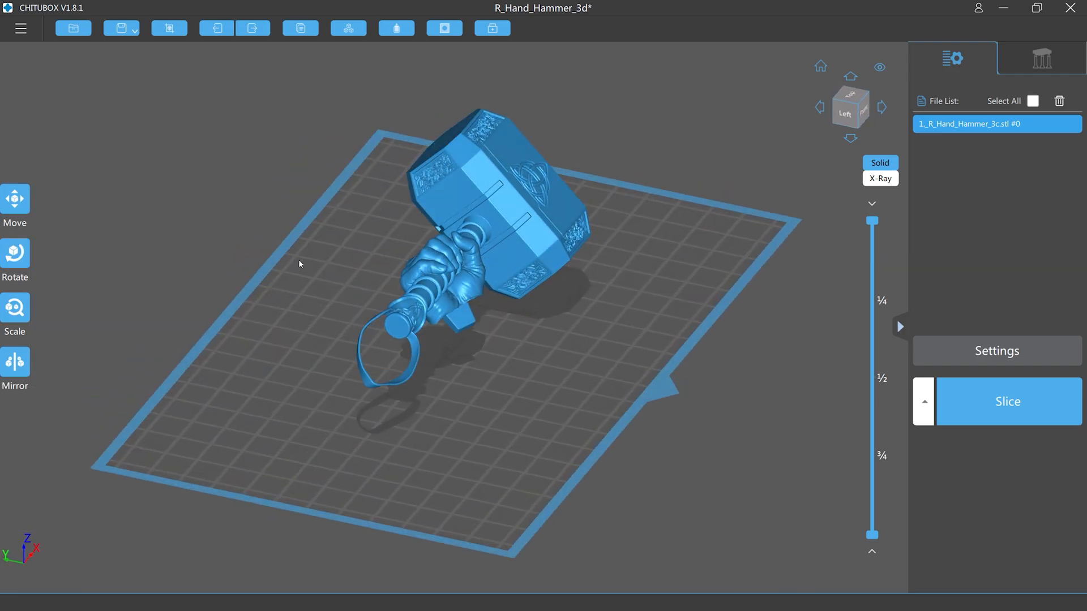
scroll(362, 254, up, 5)
right_drag(362, 252, 386, 236)
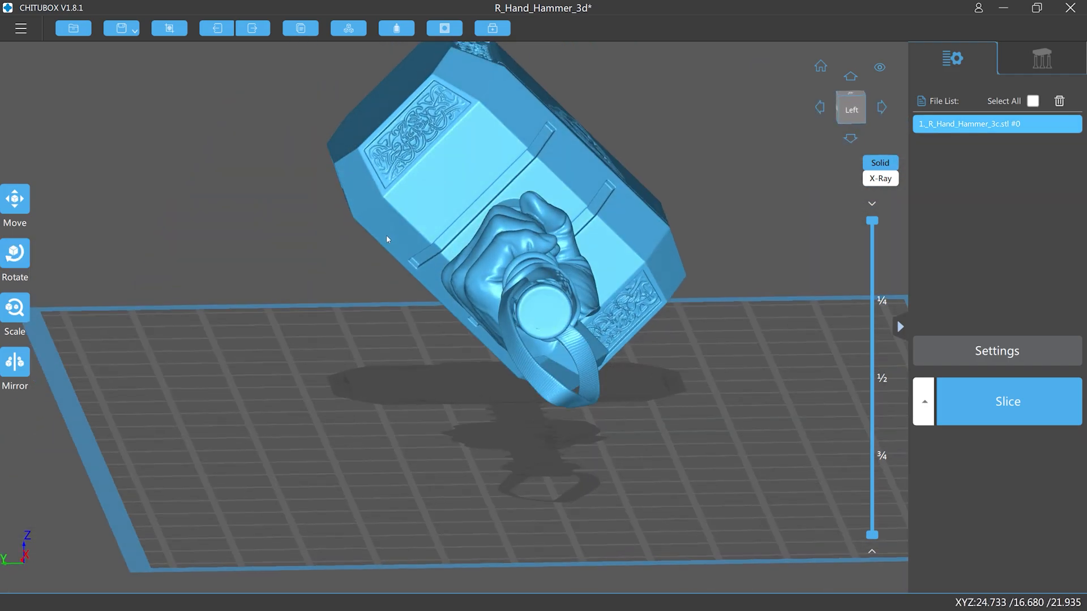
right_drag(387, 238, 347, 240)
scroll(374, 249, up, 2)
scroll(525, 238, up, 2)
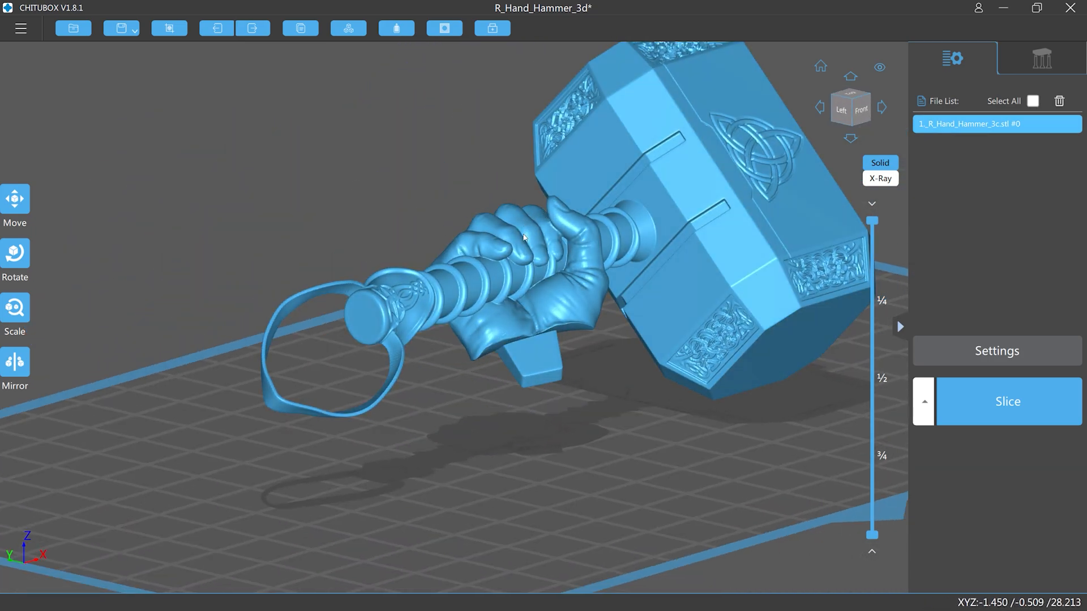
right_drag(434, 168, 468, 196)
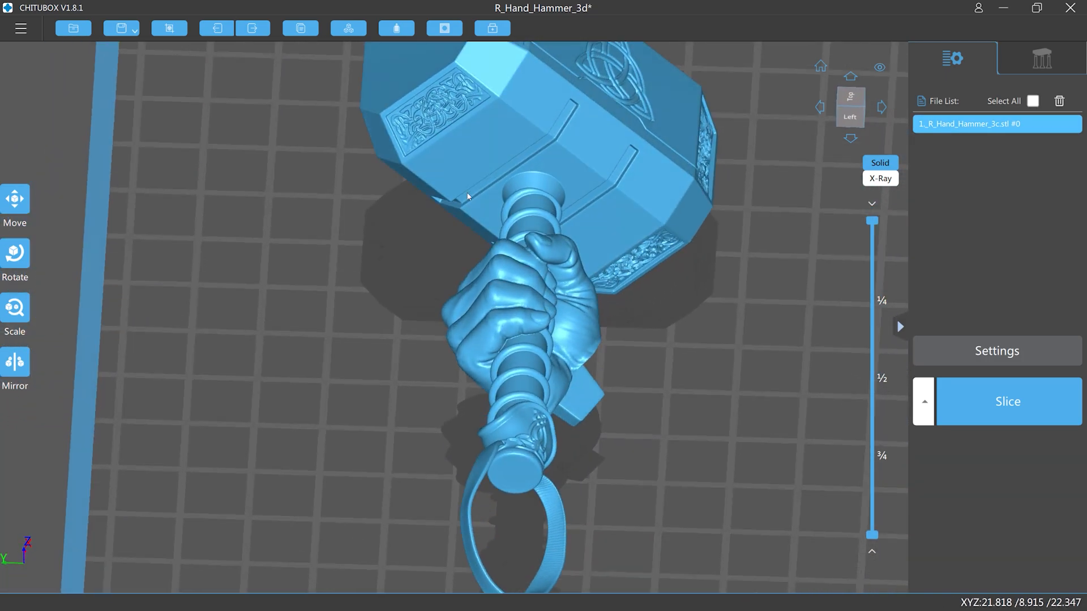
right_drag(499, 266, 720, 135)
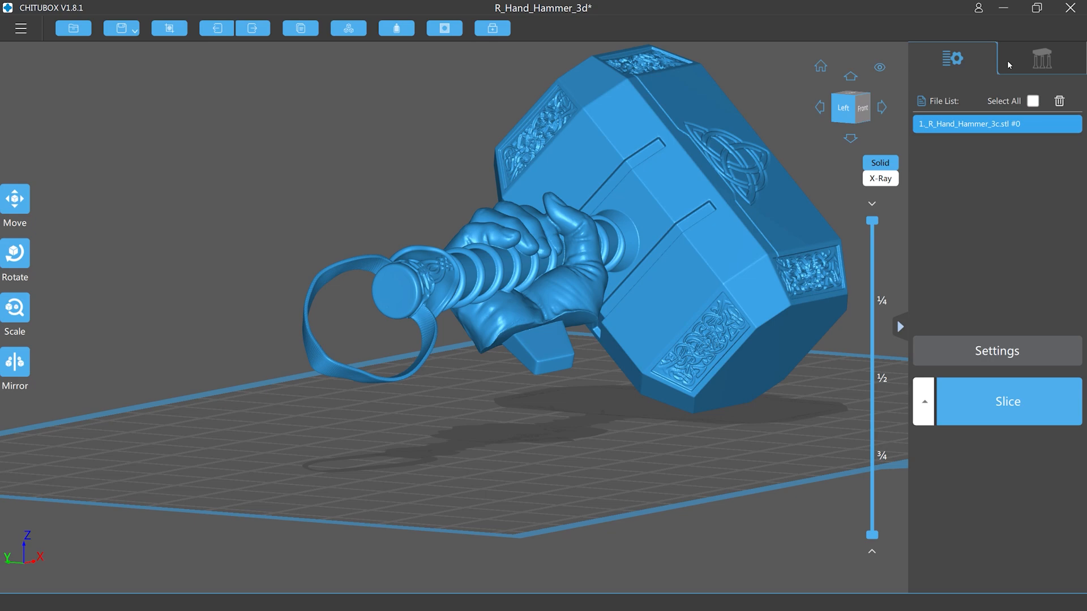
Switch to support editing, check that the raft shape is None, and remove the existing raft beneath the hammer
click(1008, 60)
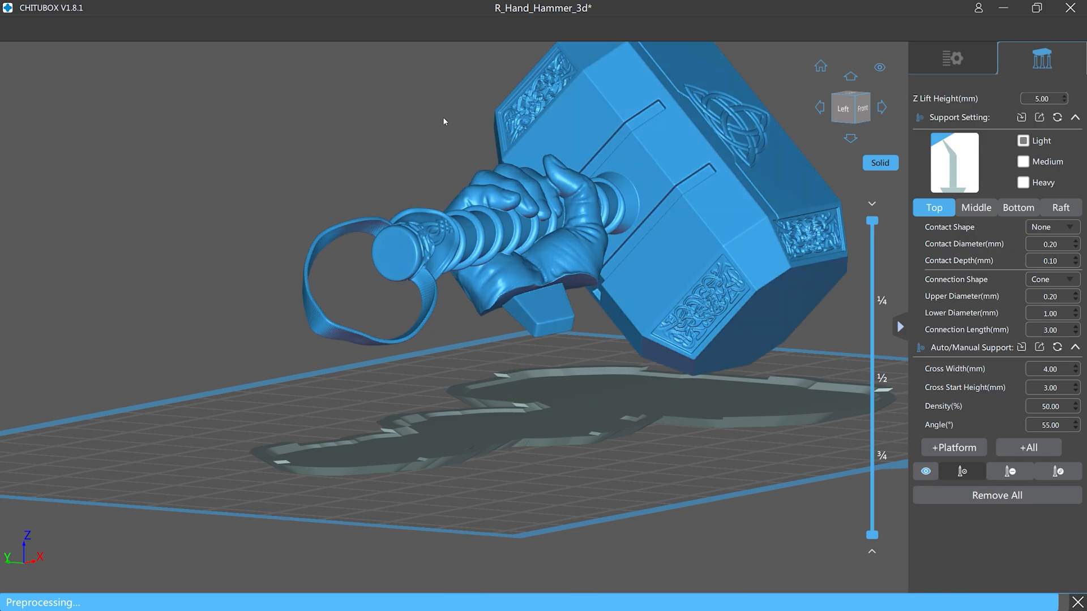
click(814, 69)
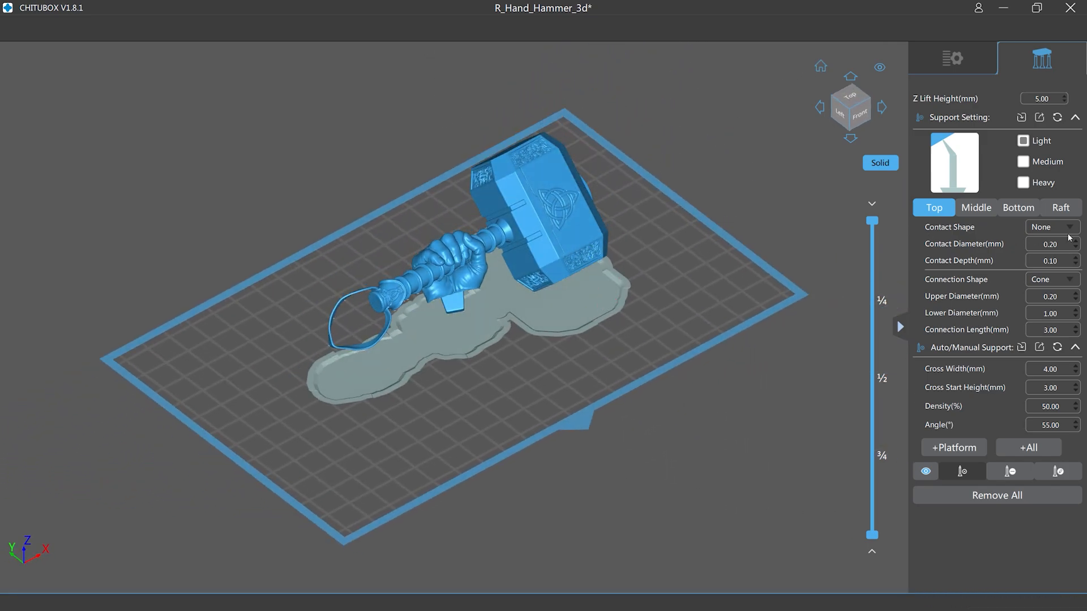
click(1060, 208)
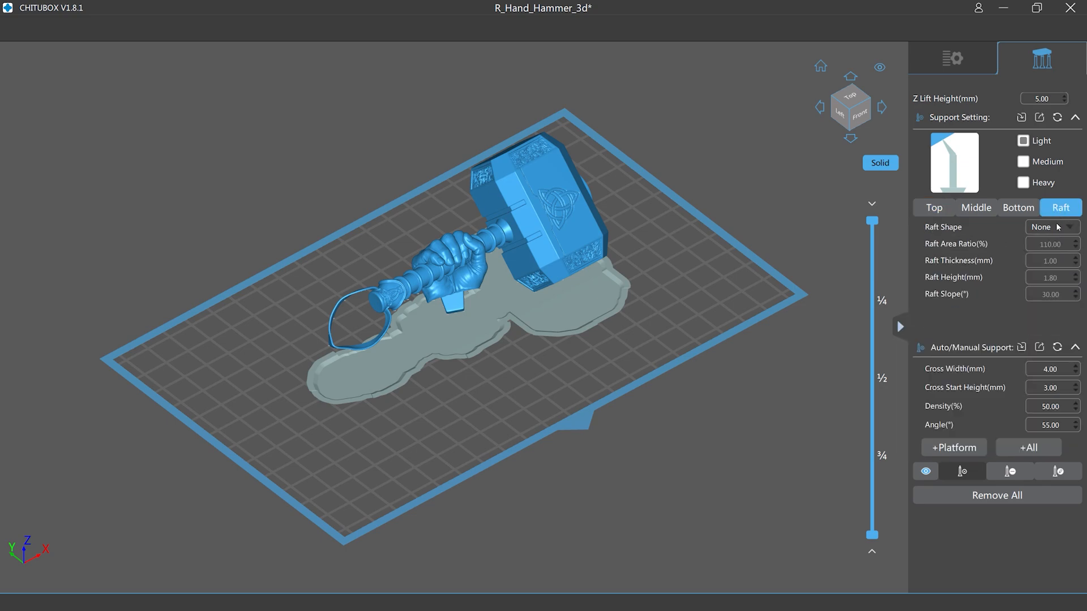
click(1057, 225)
mouse_move(703, 221)
right_down()
mouse_move(705, 200)
mouse_move(700, 215)
right_up()
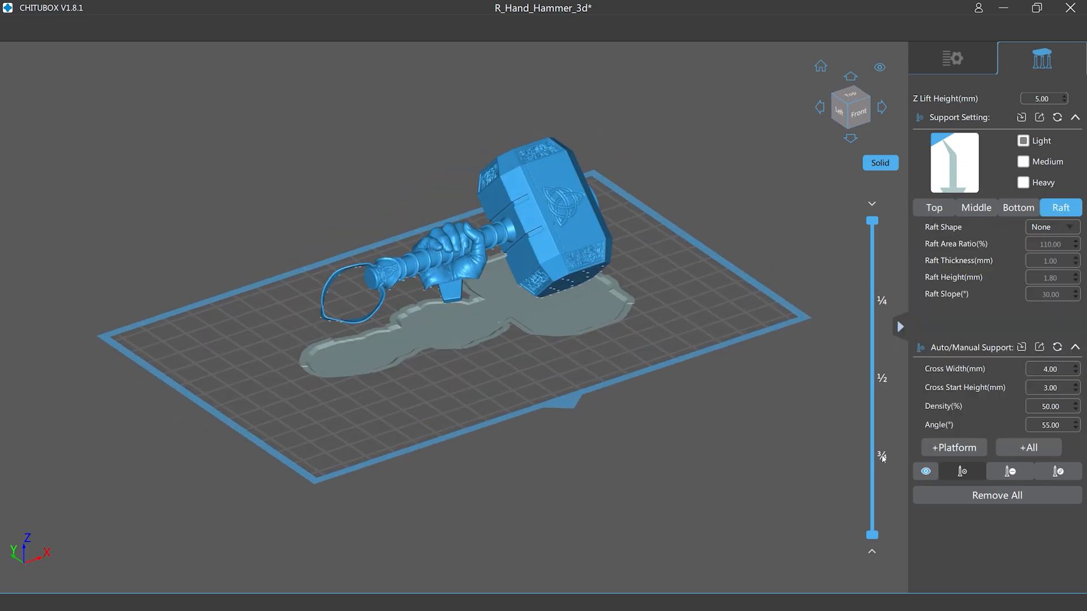
click(932, 491)
Place one Light support on the lower face of the hammer head, just beneath the front ornament
right_drag(685, 338, 656, 324)
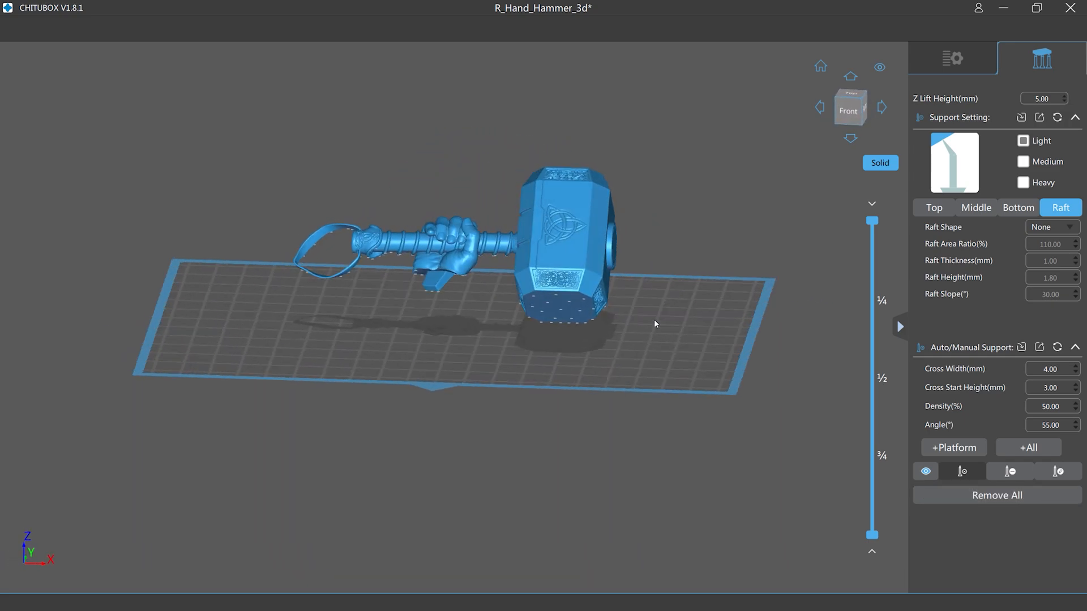
scroll(654, 319, up, 5)
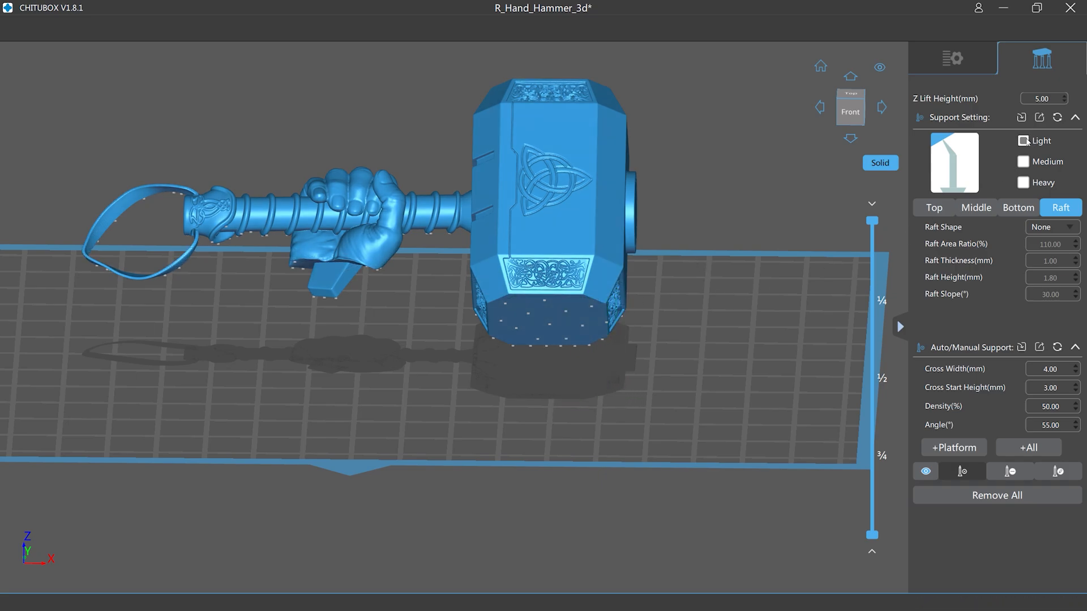
right_drag(738, 240, 770, 233)
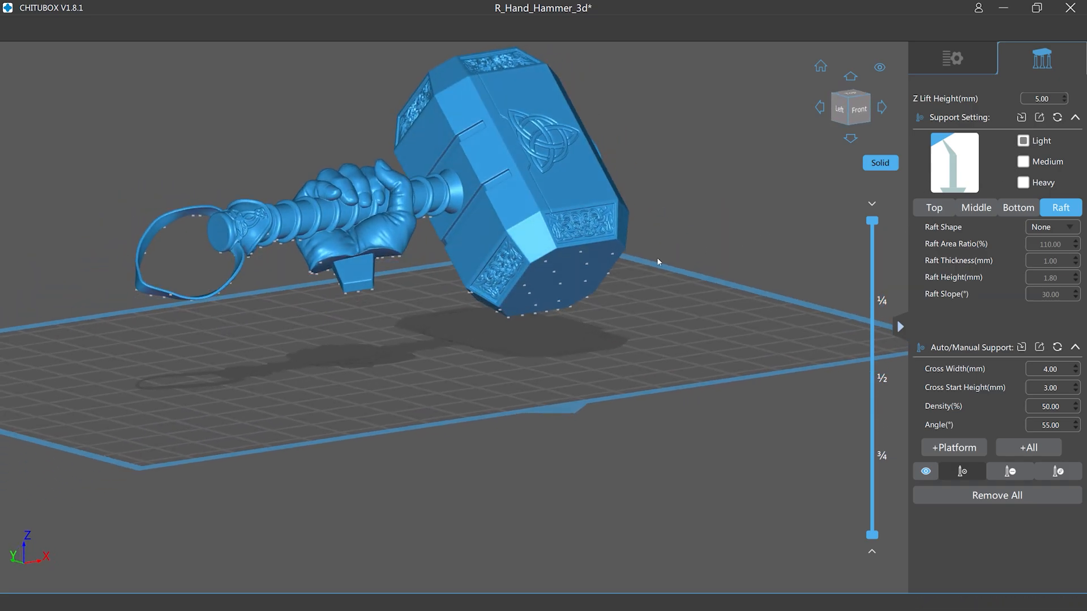
scroll(656, 257, up, 5)
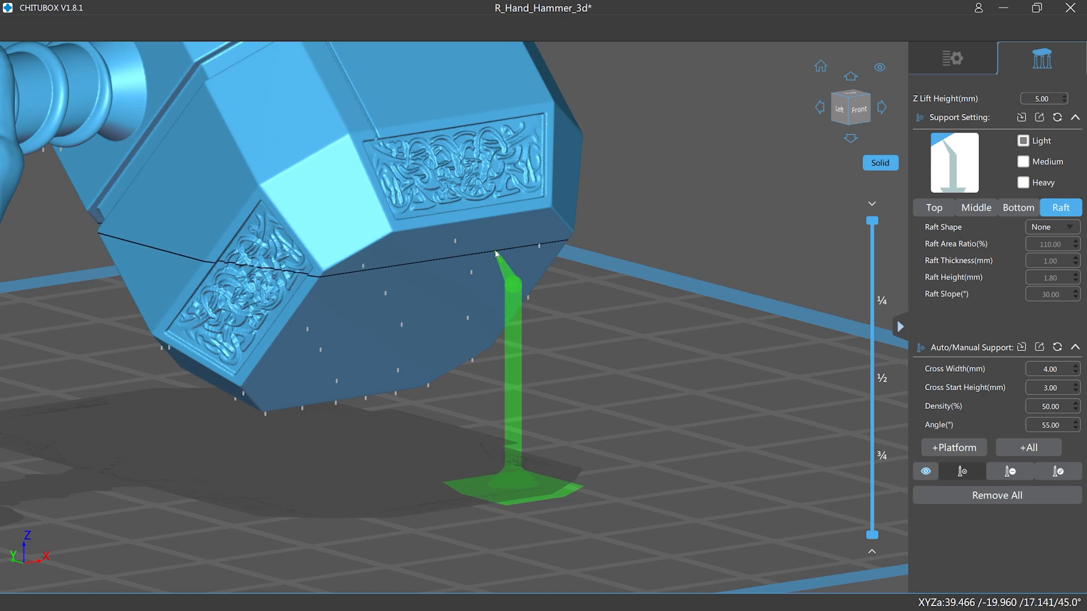
right_drag(496, 250, 504, 246)
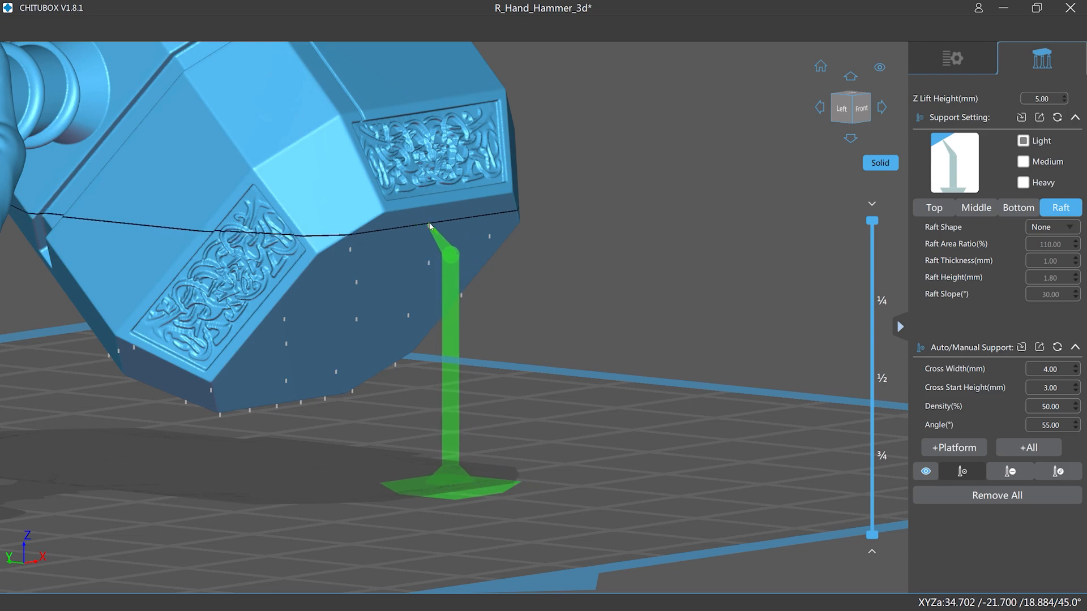
click(429, 226)
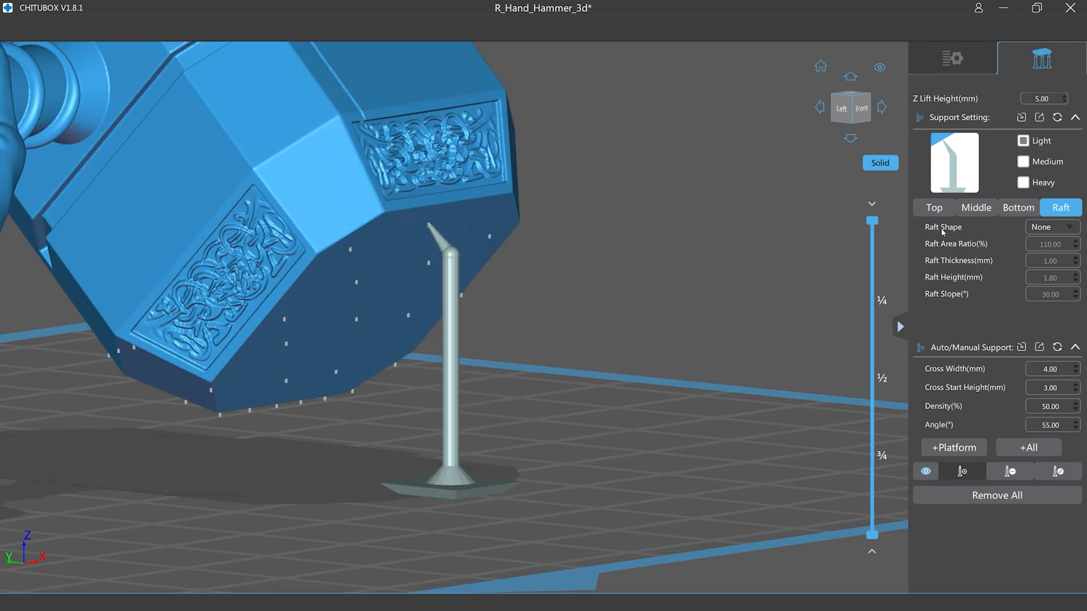
Add one Medium support and one Heavy support beside the Light one on the hammer head's lower face
click(1024, 162)
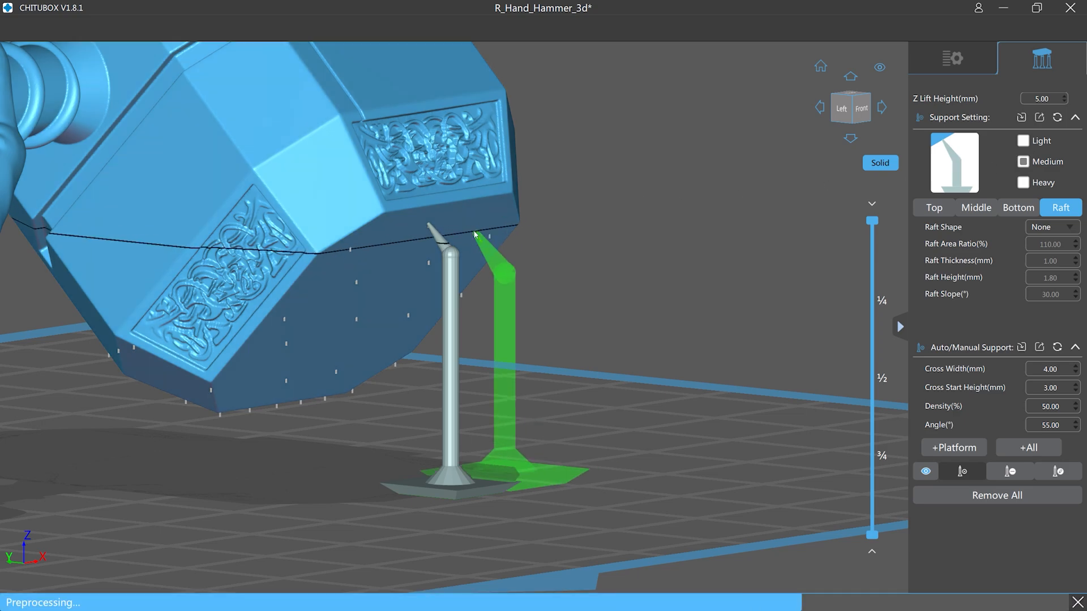
click(466, 221)
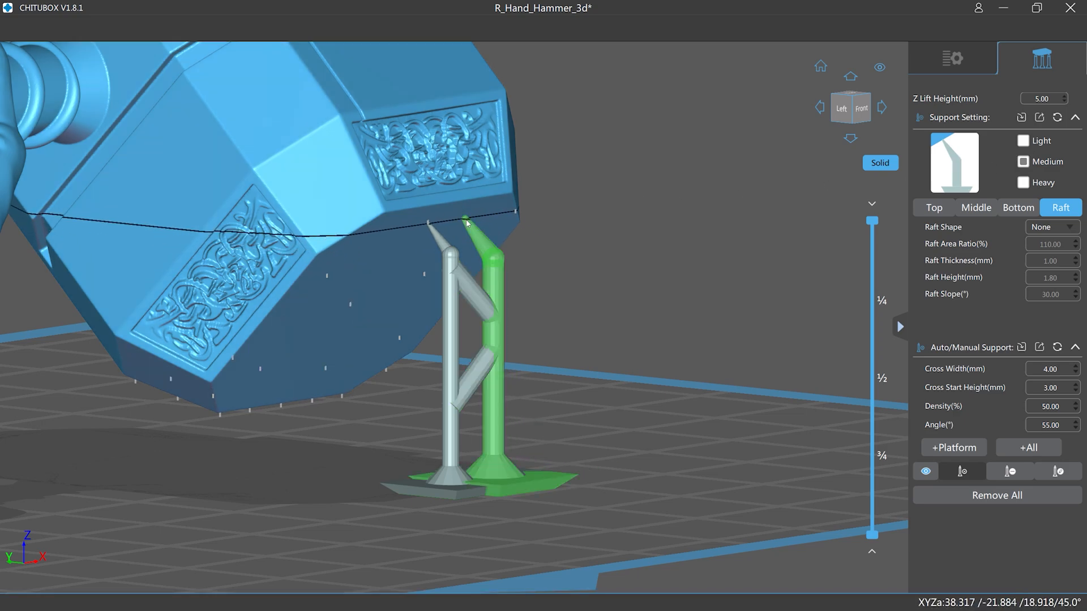
click(1023, 182)
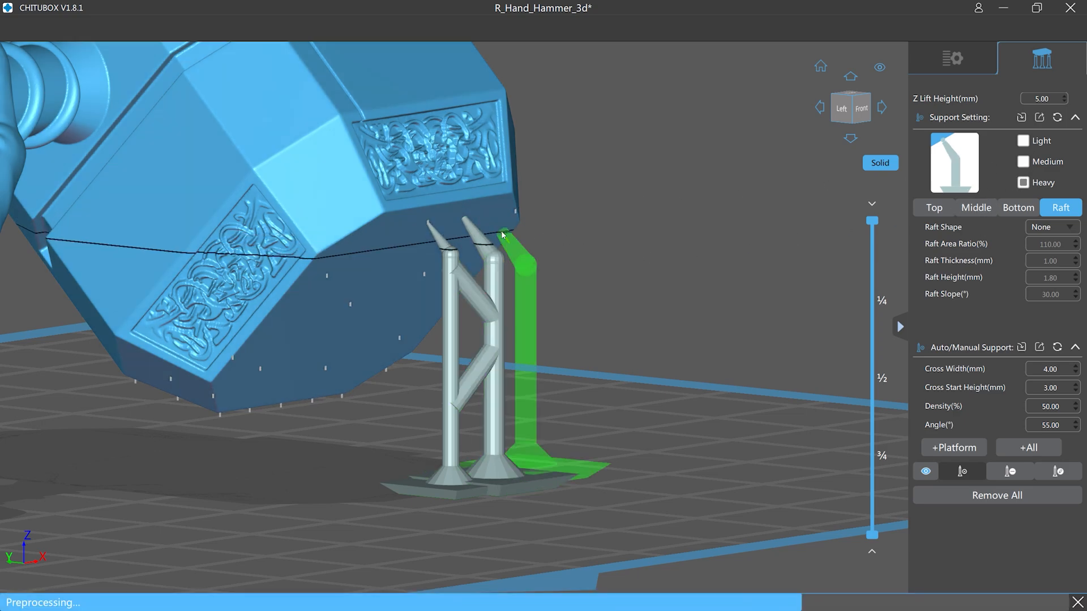
click(501, 224)
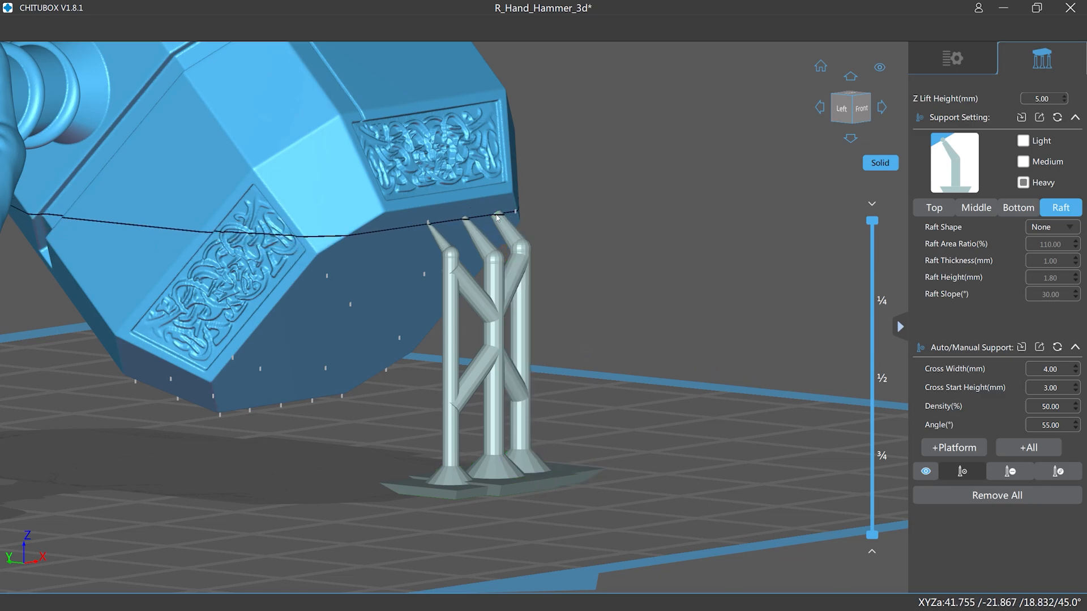
Return the support preset to Light, display its top contact settings, and compare the three placed support tips
click(1022, 141)
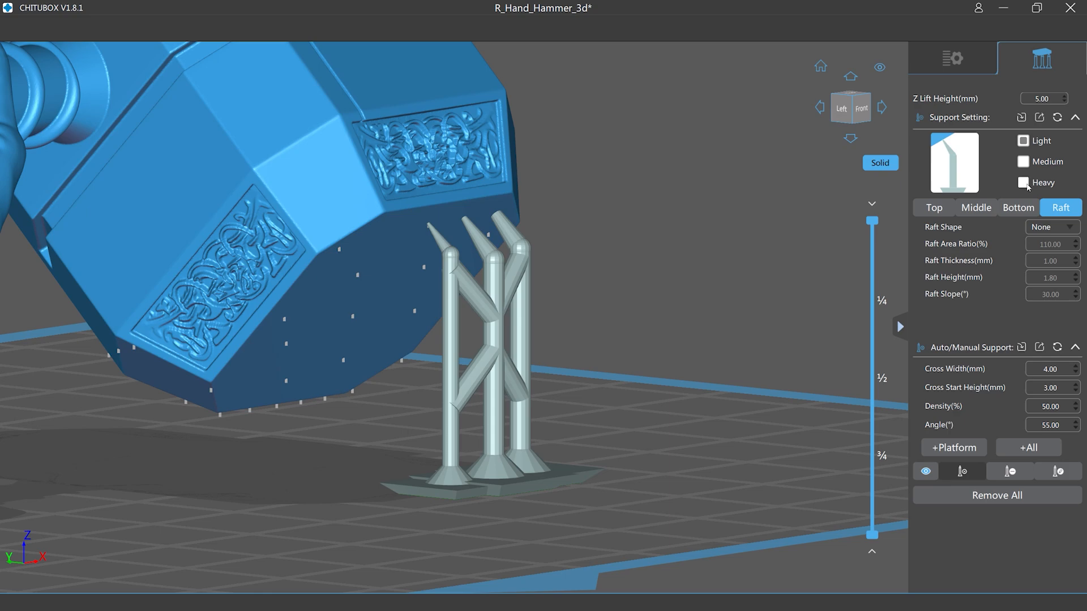
click(934, 208)
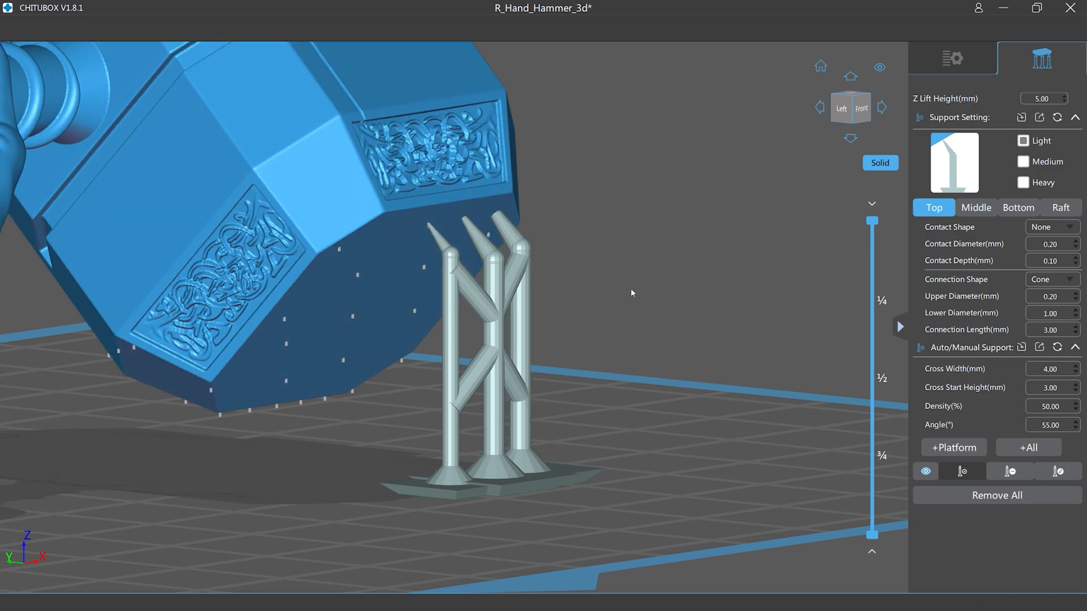
scroll(630, 288, up, 3)
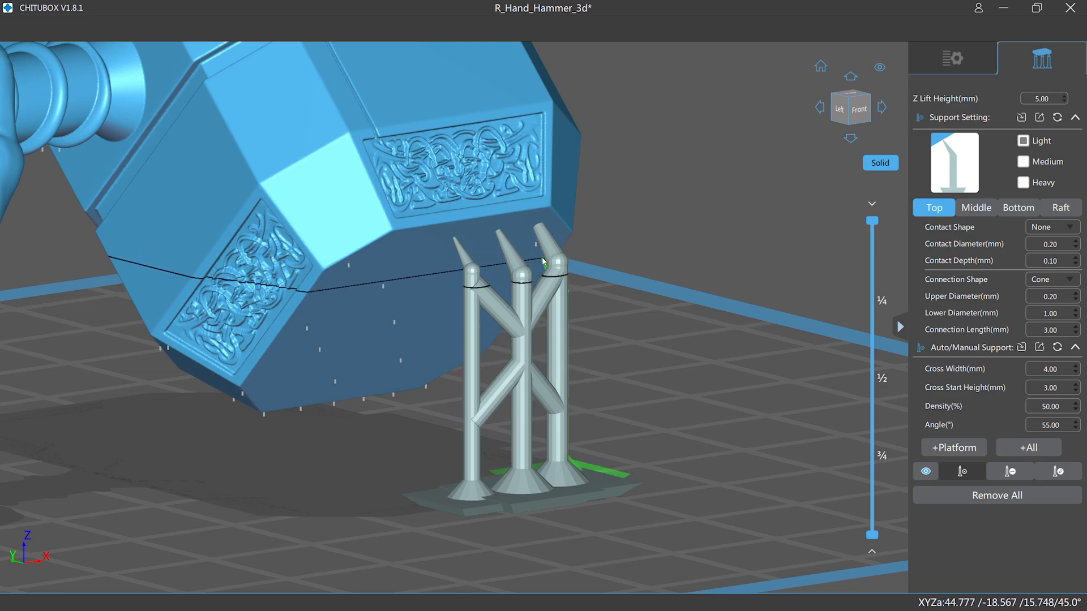
right_drag(642, 300, 621, 304)
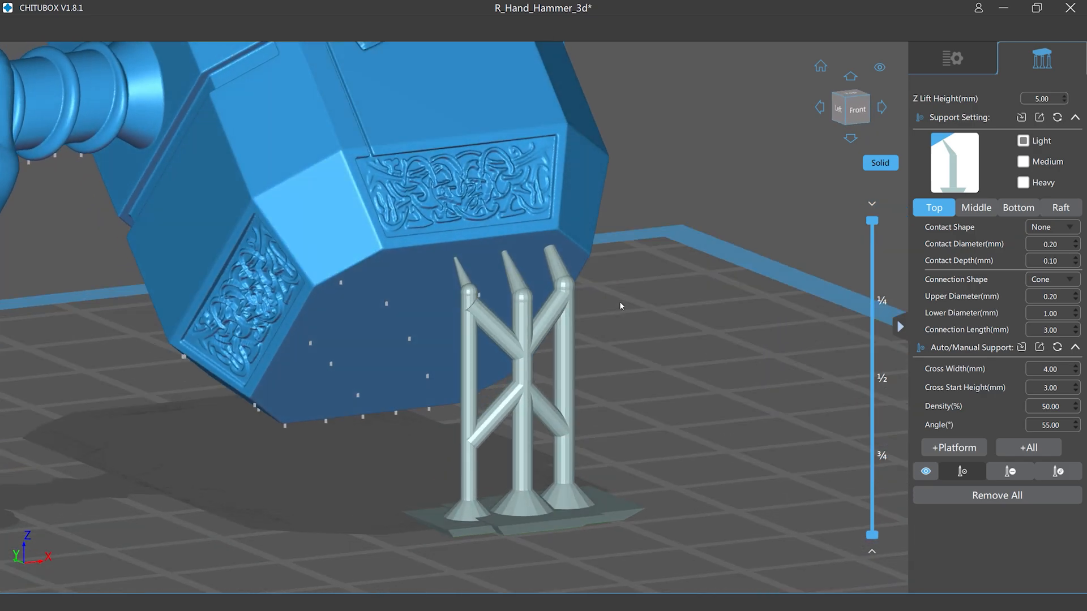
Remove all the test supports from the hammer model and confirm the deletion
click(995, 496)
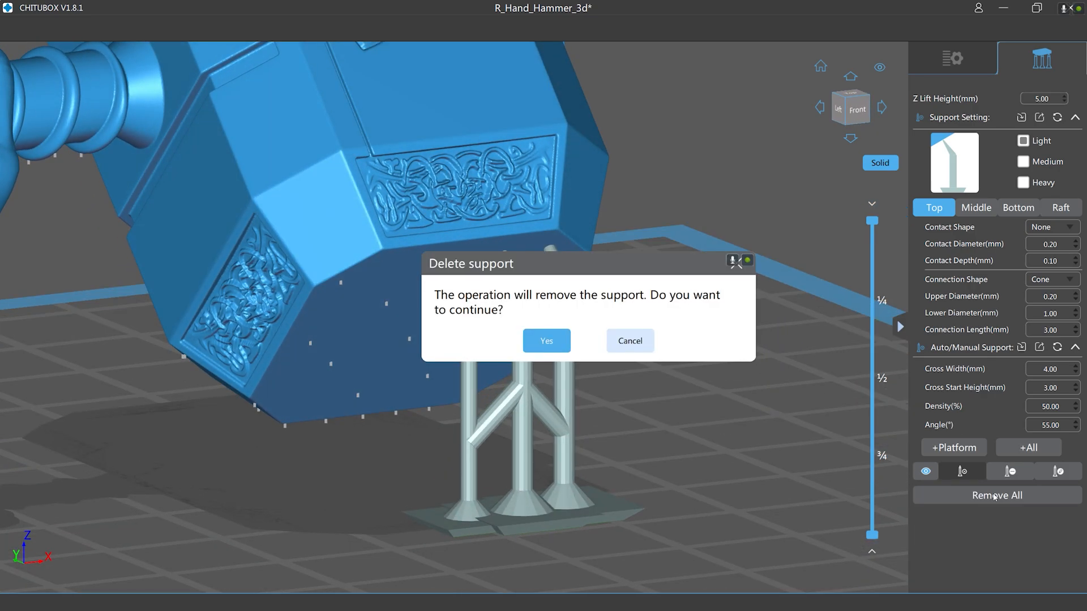
click(536, 338)
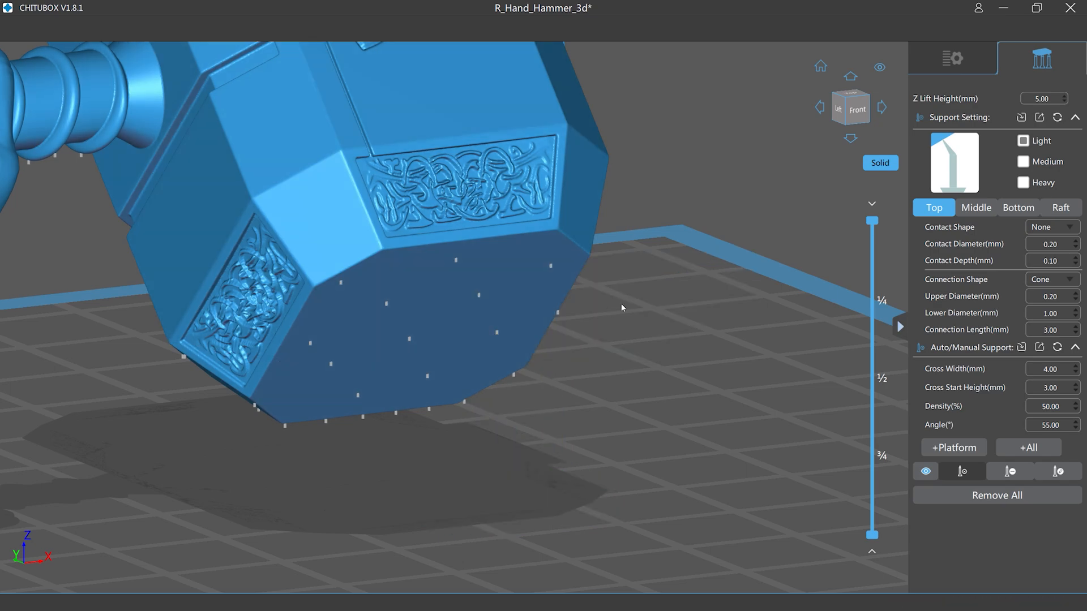
scroll(671, 264, down, 3)
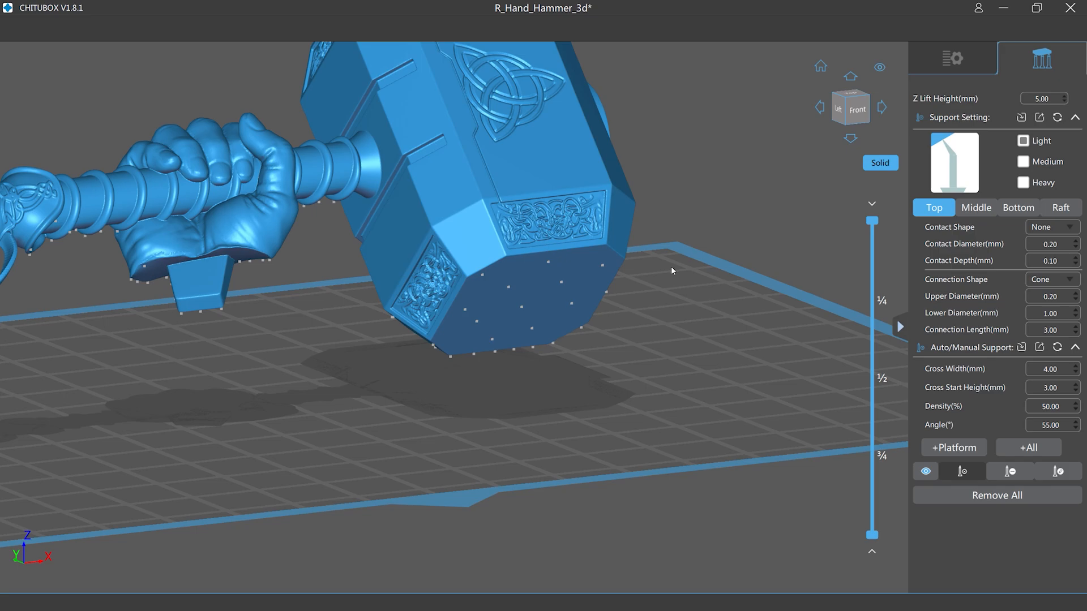
Auto-generate Medium platform supports beneath the whole hand-and-hammer model
mouse_move(671, 268)
mouse_down()
mouse_move(688, 266)
mouse_move(658, 278)
mouse_up()
right_drag(689, 134, 781, 126)
scroll(497, 302, down, 3)
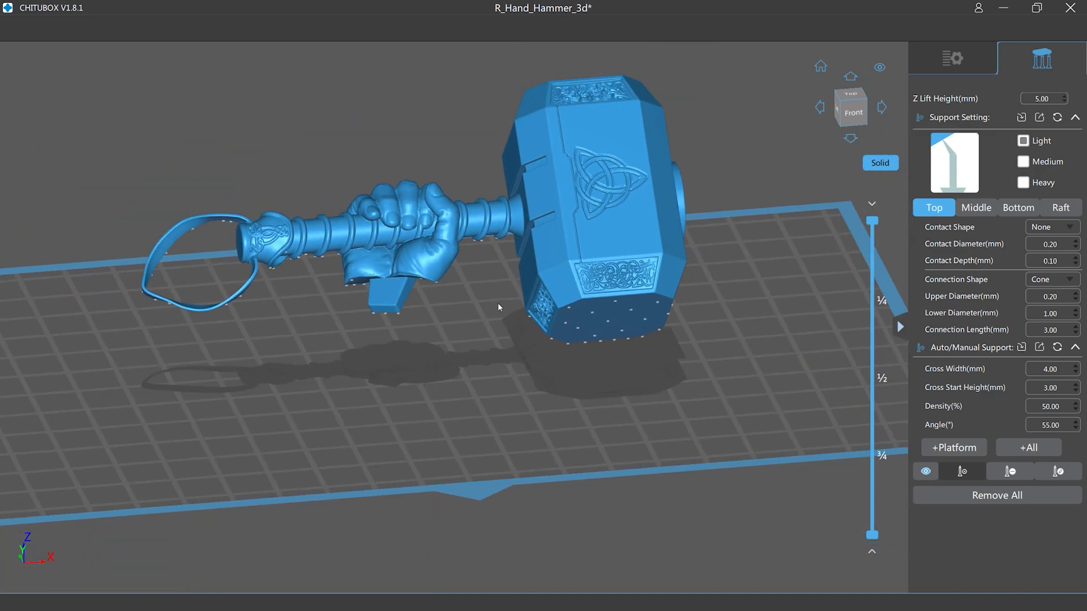
drag(498, 309, 507, 296)
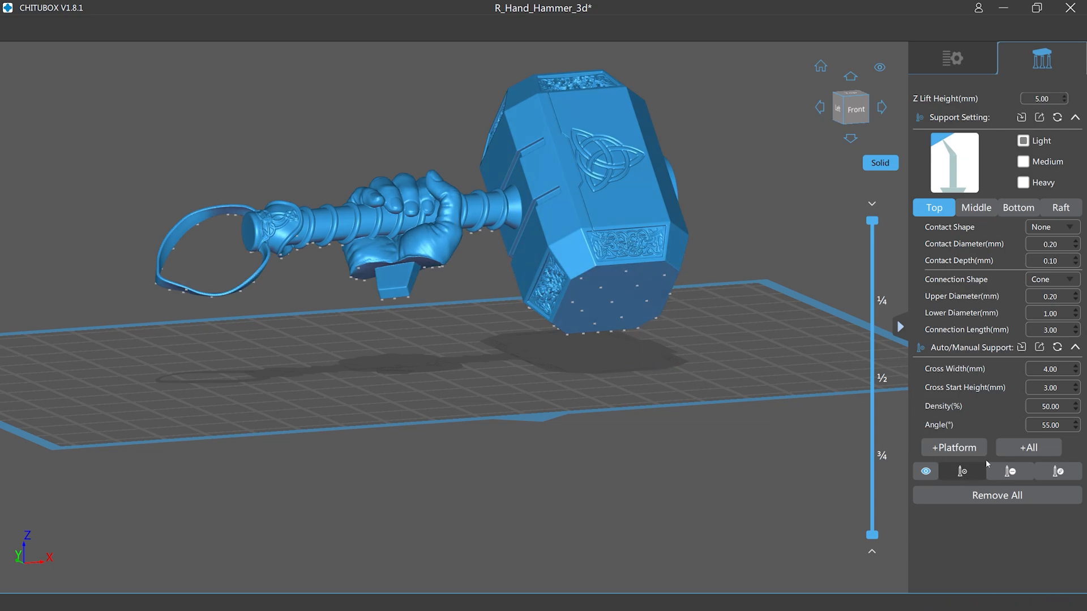
click(1023, 162)
click(1024, 181)
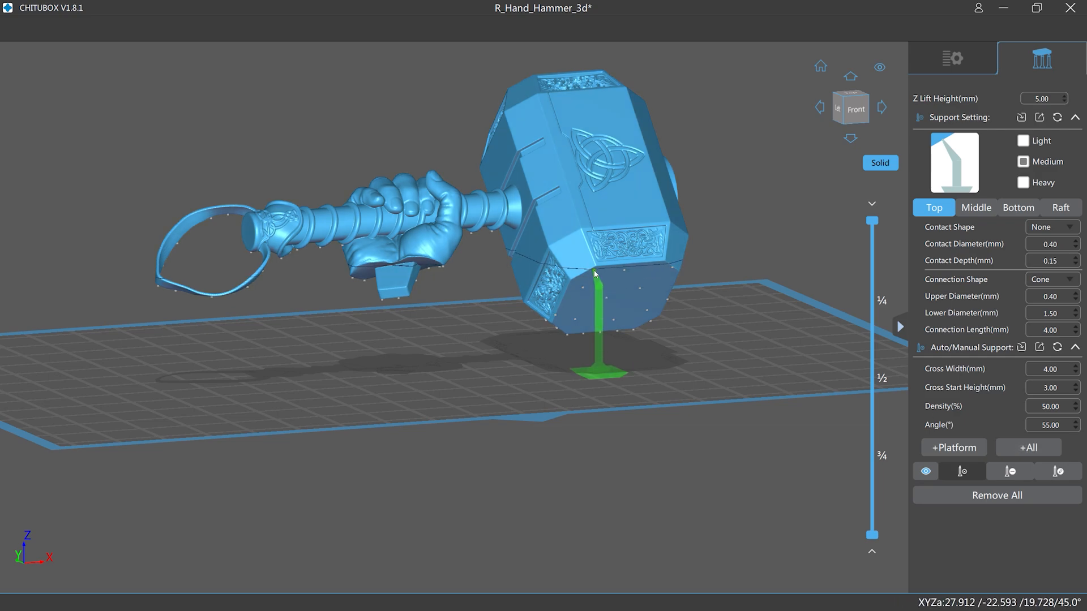
click(940, 448)
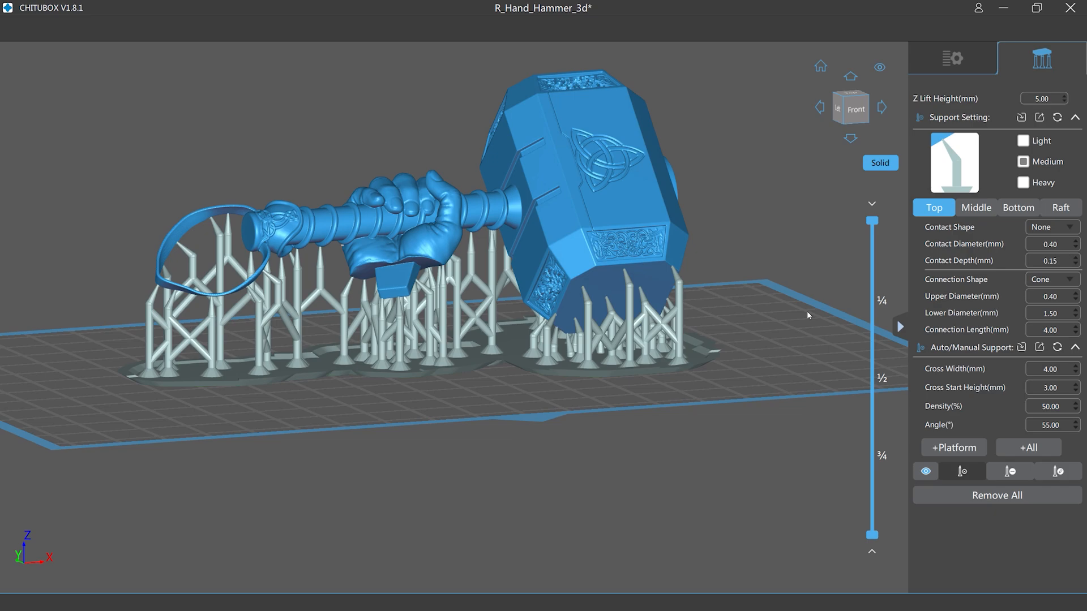
Inspect the generated supports beneath the hammer head, handle and hand from the front and from slightly below
drag(807, 311, 783, 315)
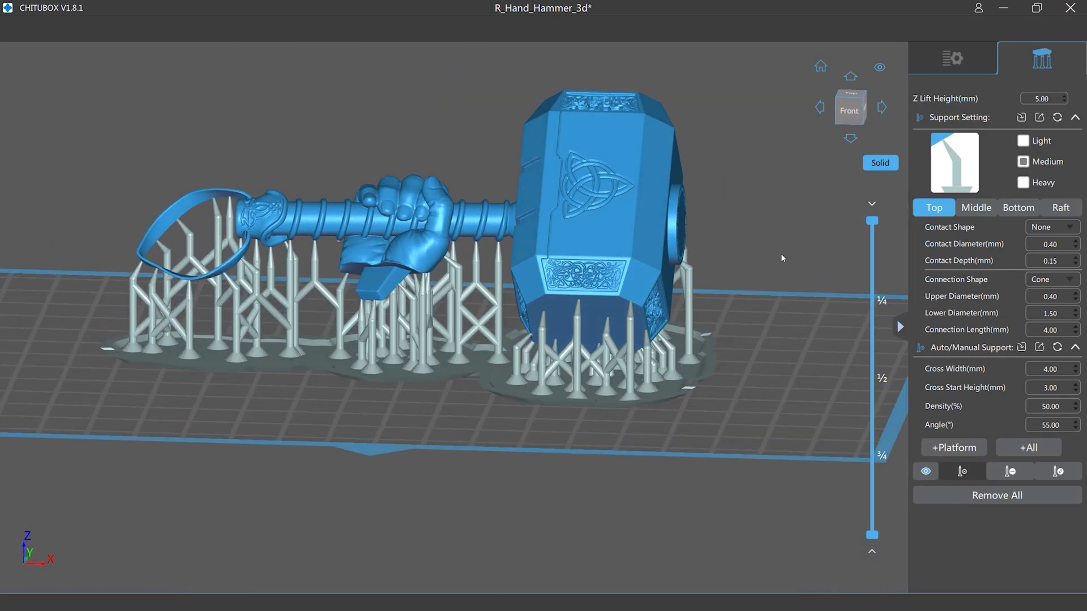
scroll(776, 255, up, 6)
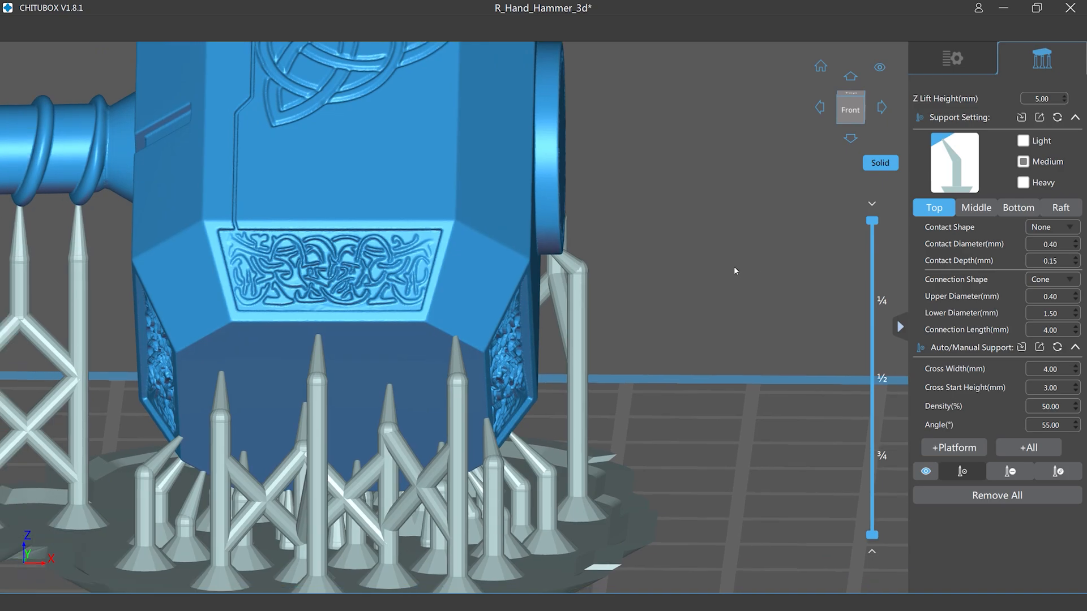
middle_drag(734, 271, 852, 249)
right_drag(817, 274, 756, 195)
middle_drag(537, 96, 899, 142)
right_drag(613, 138, 617, 161)
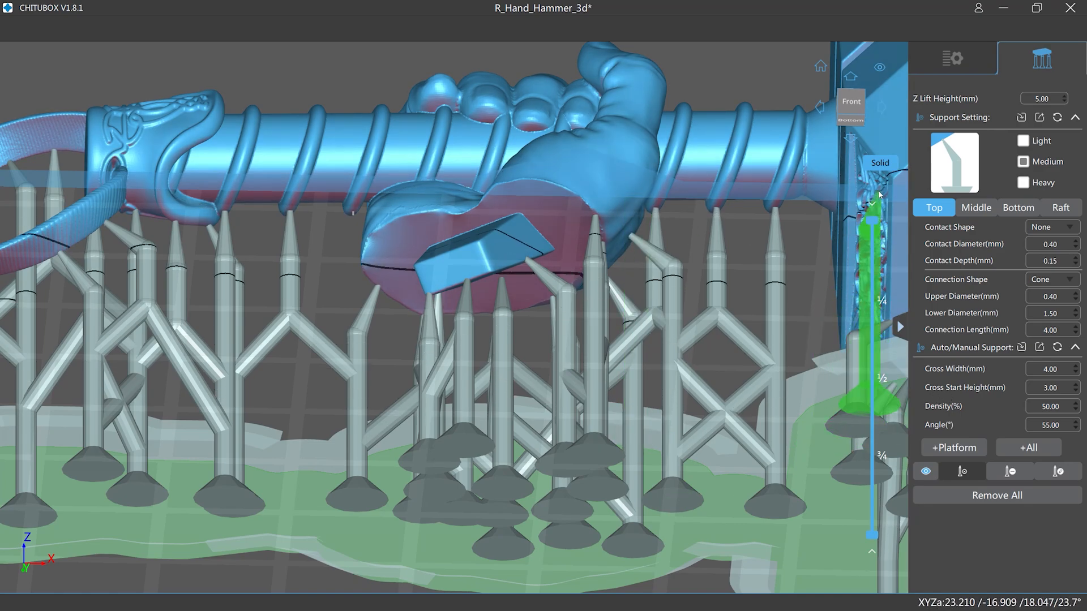
Switch to support deletion mode and reset the camera to the home view
click(1010, 472)
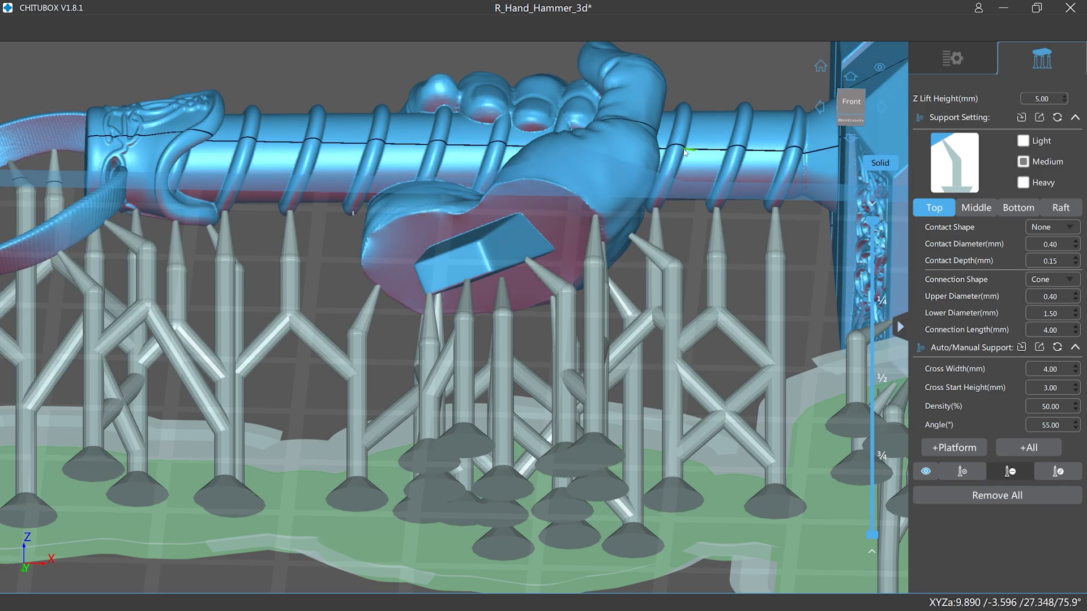
scroll(651, 240, up, 8)
scroll(219, 115, up, 10)
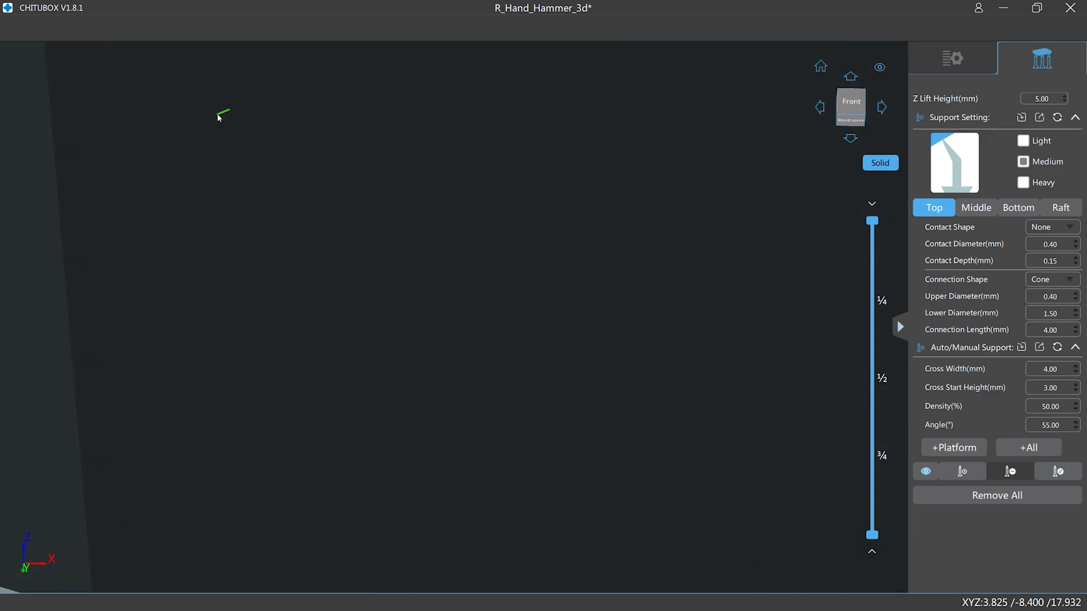
right_drag(481, 151, 535, 232)
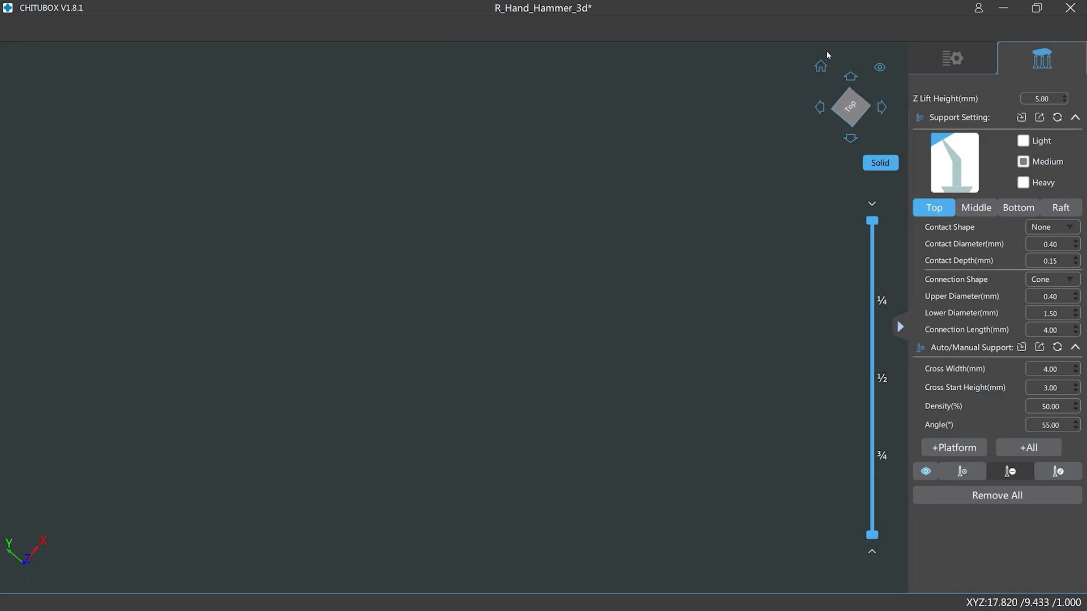
click(822, 67)
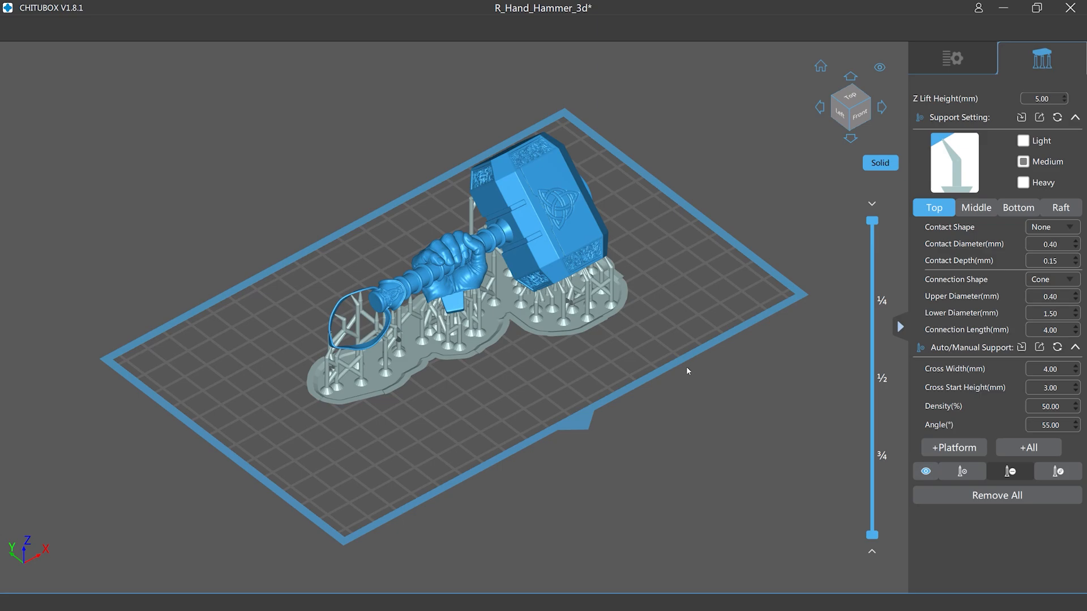
Reduce the supports to their contact tips only, and restore the full support display
right_drag(686, 371, 635, 360)
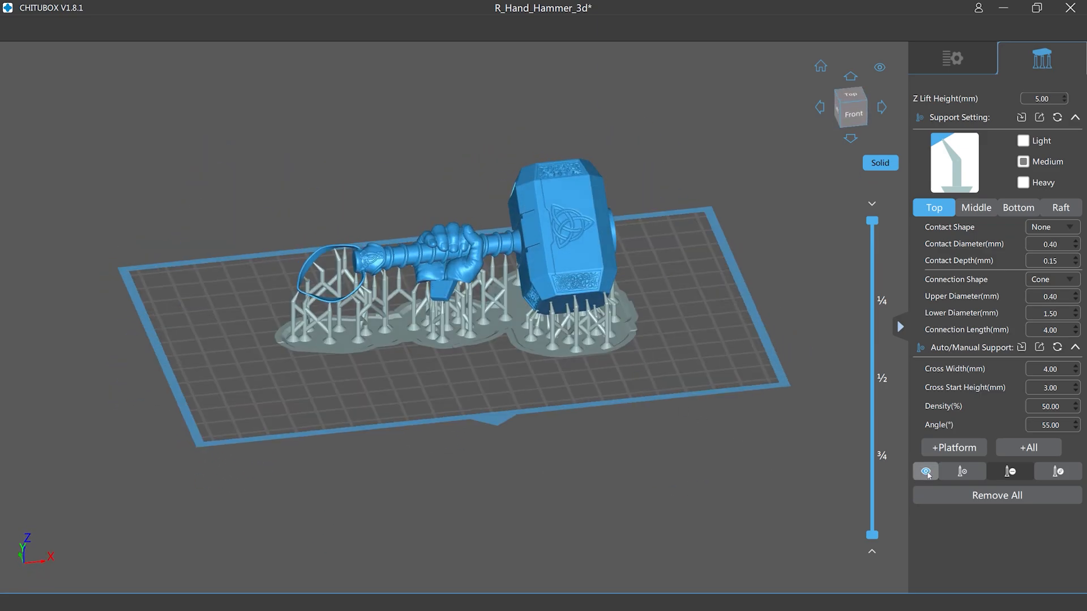
click(926, 472)
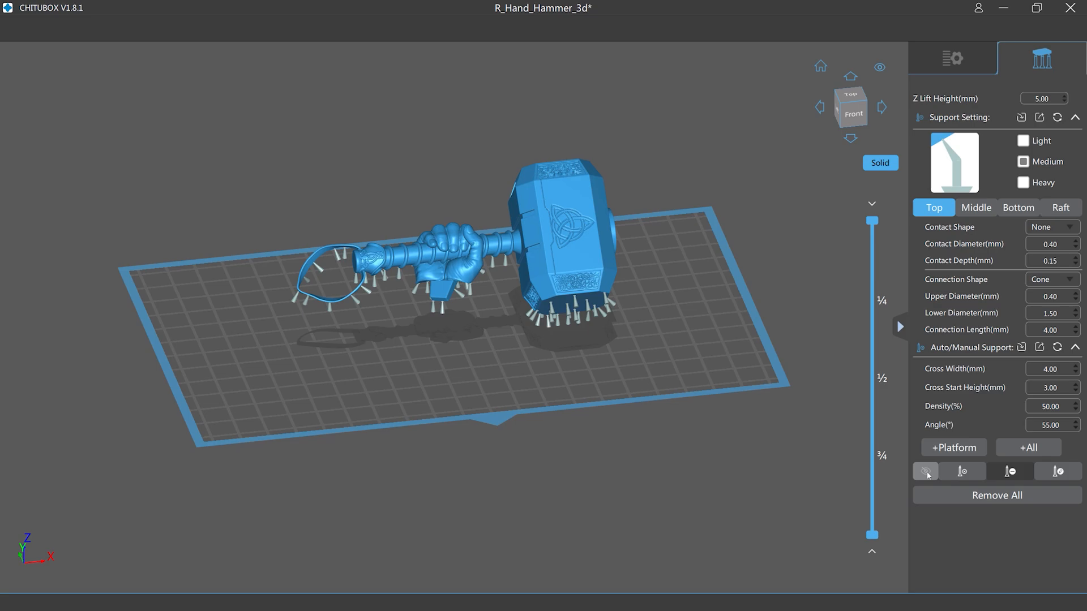
click(926, 472)
Examine where the supports contact the underside of the strap, handle, hand and hammer head
right_drag(672, 406, 670, 322)
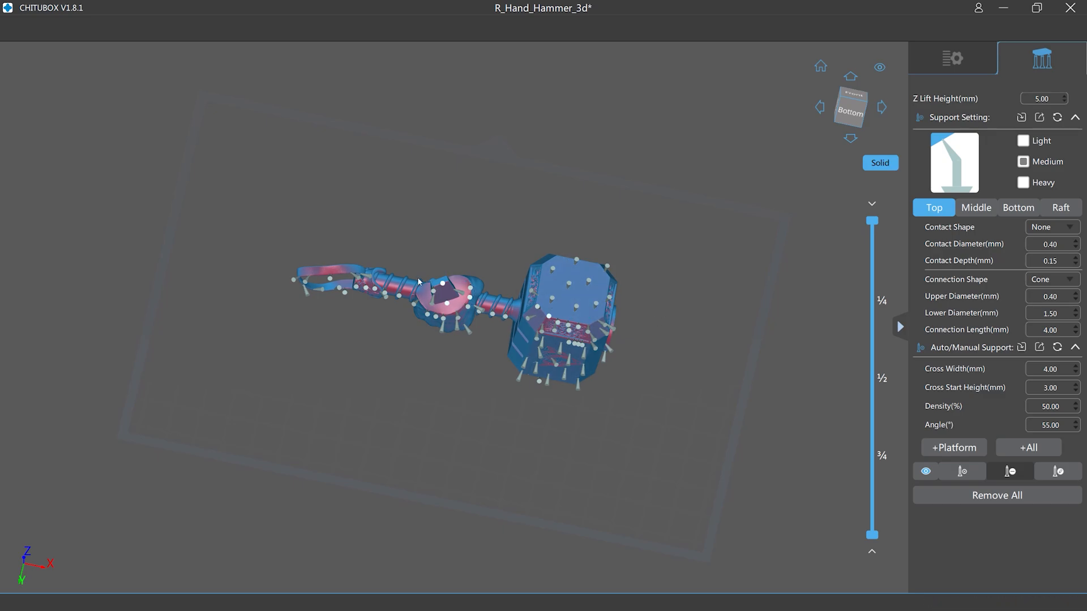
scroll(387, 293, up, 6)
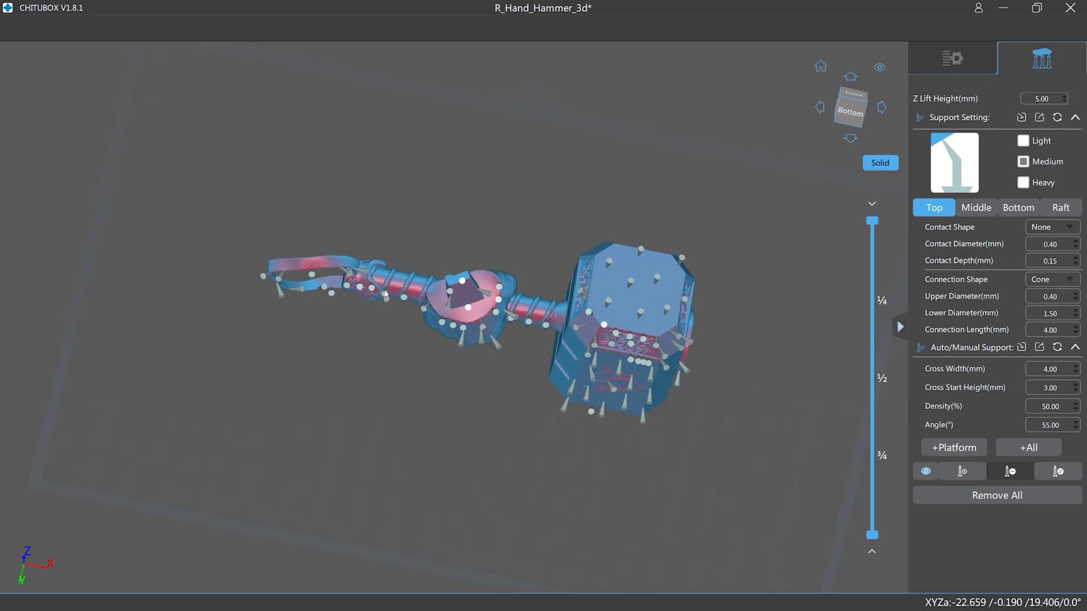
right_drag(390, 319, 389, 324)
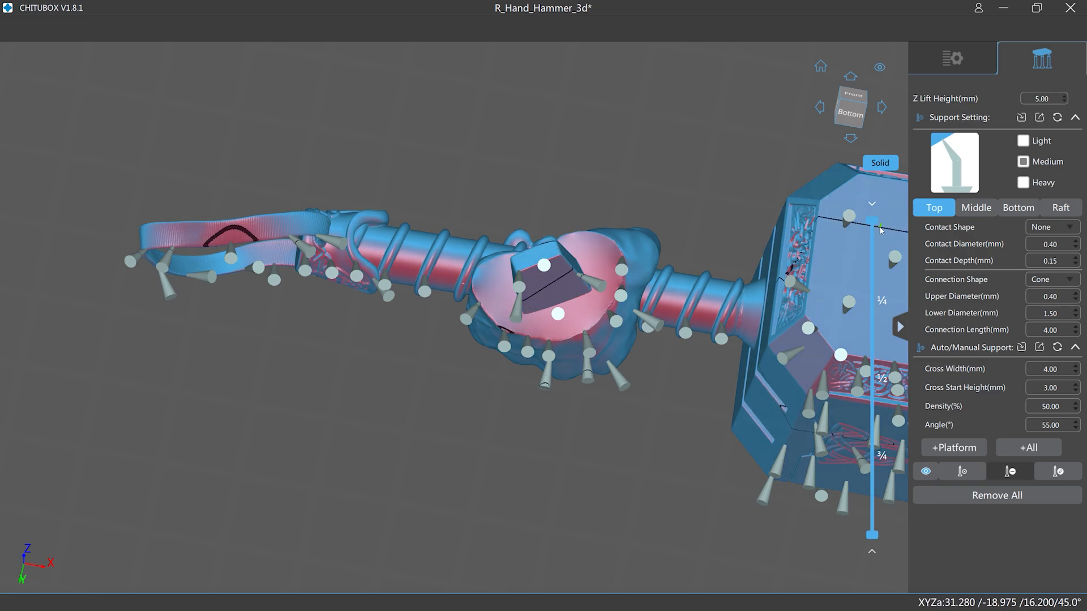
middle_drag(711, 240, 768, 337)
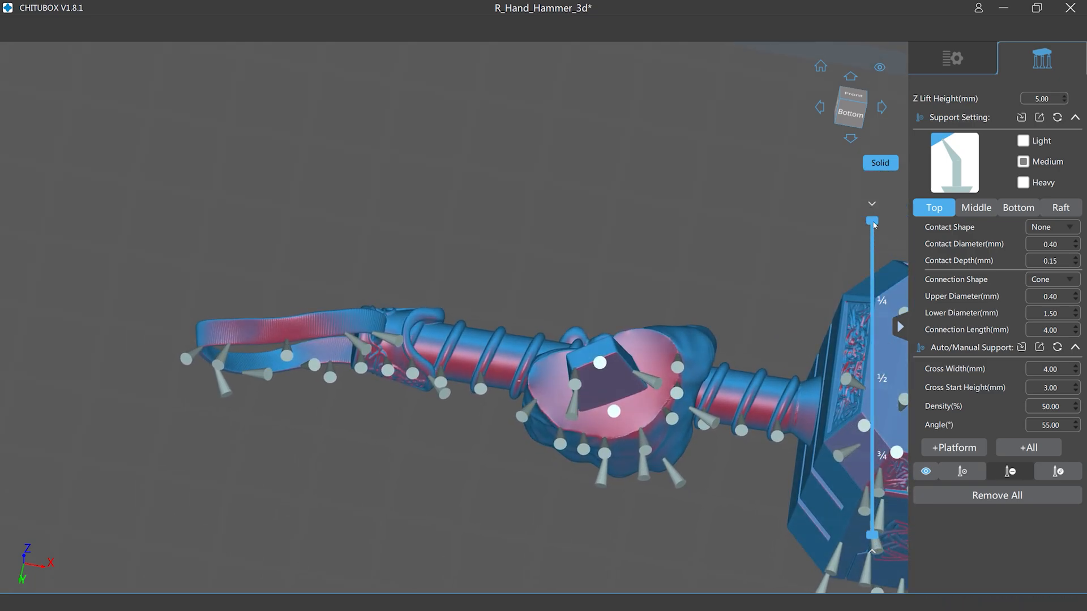
mouse_move(871, 222)
mouse_down()
mouse_move(874, 451)
mouse_move(886, 454)
mouse_move(873, 221)
mouse_up()
right_drag(743, 165, 732, 210)
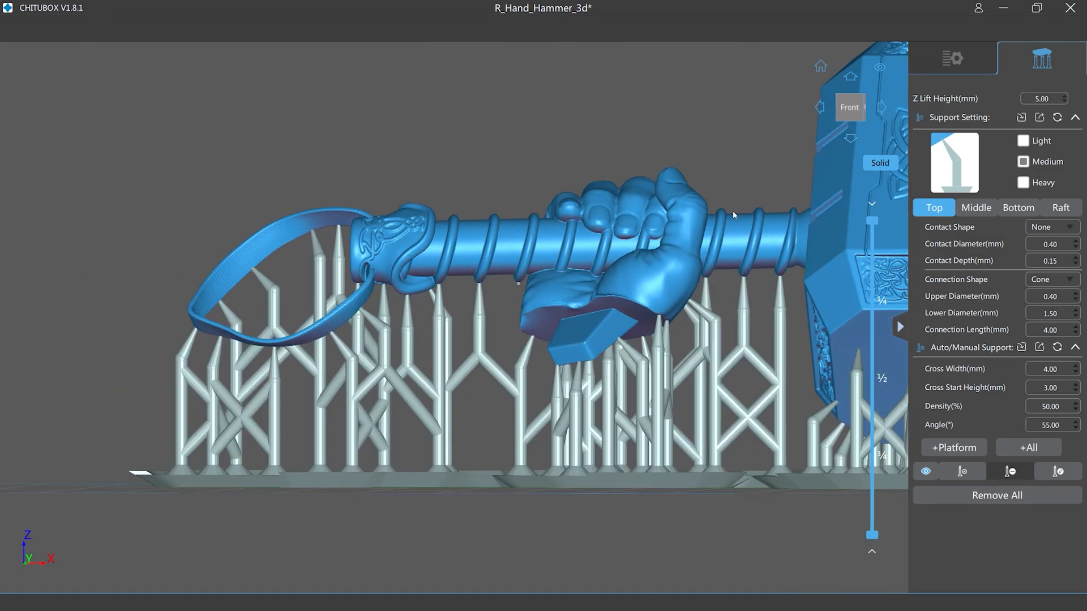
Lower the layer preview to layer 0 and return it to the model's full height
scroll(729, 208, down, 3)
middle_drag(647, 130, 410, 255)
right_drag(753, 185, 787, 201)
drag(873, 221, 881, 524)
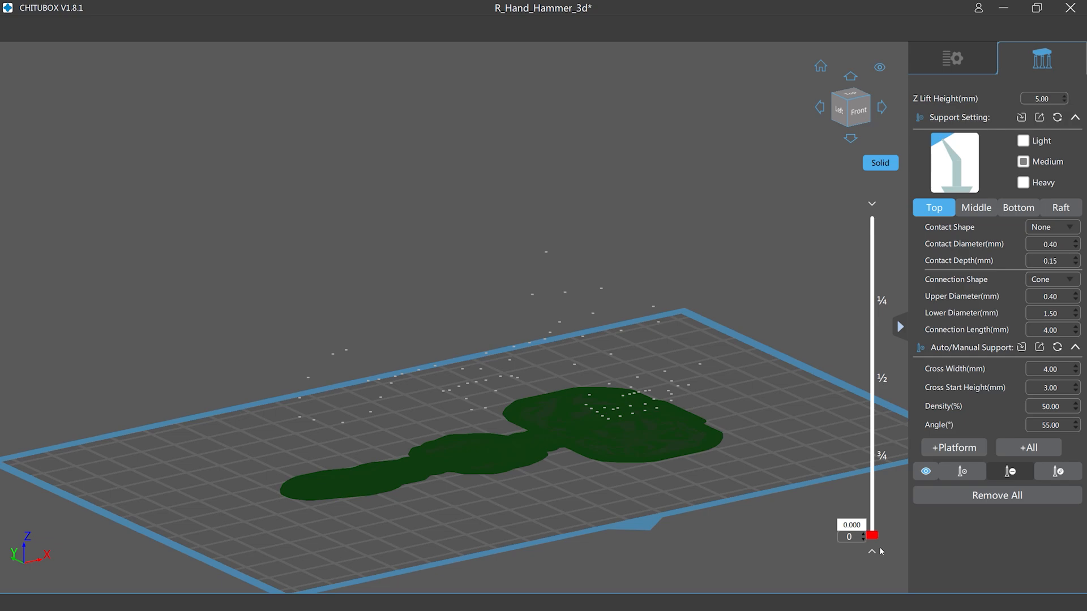
drag(873, 535, 881, 218)
click(872, 222)
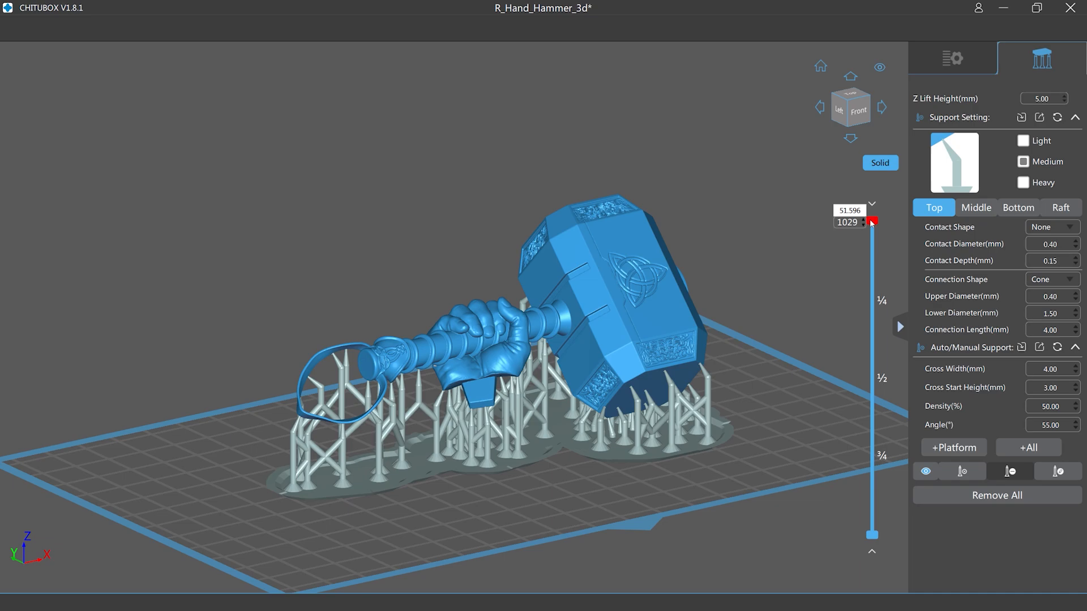
key(Down)
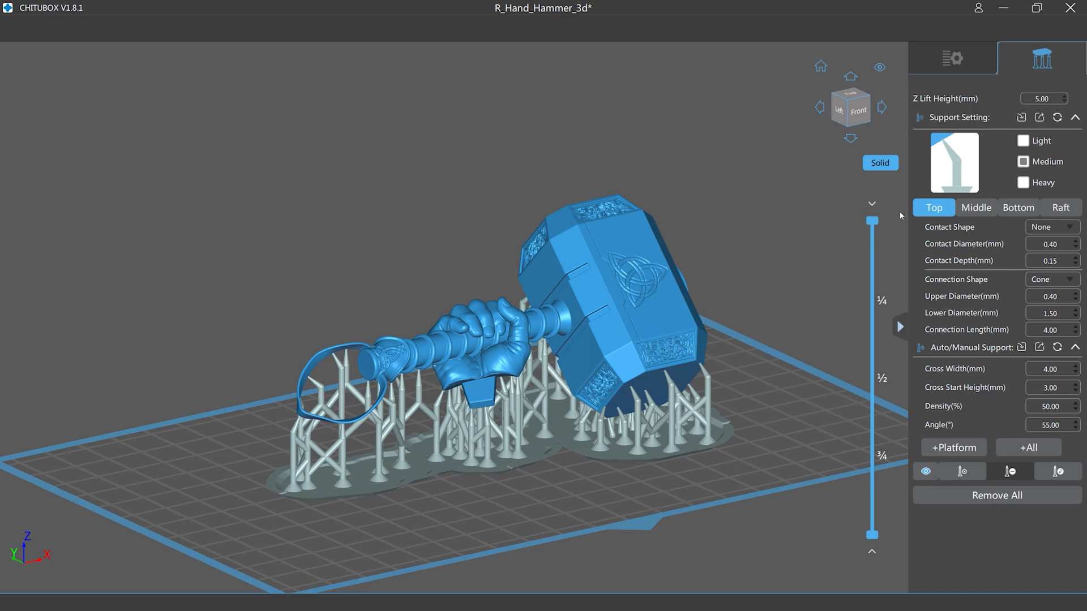
View the model from beneath and cut the layer preview to layer 282 to check the hand's first supported layers
drag(872, 221, 608, 271)
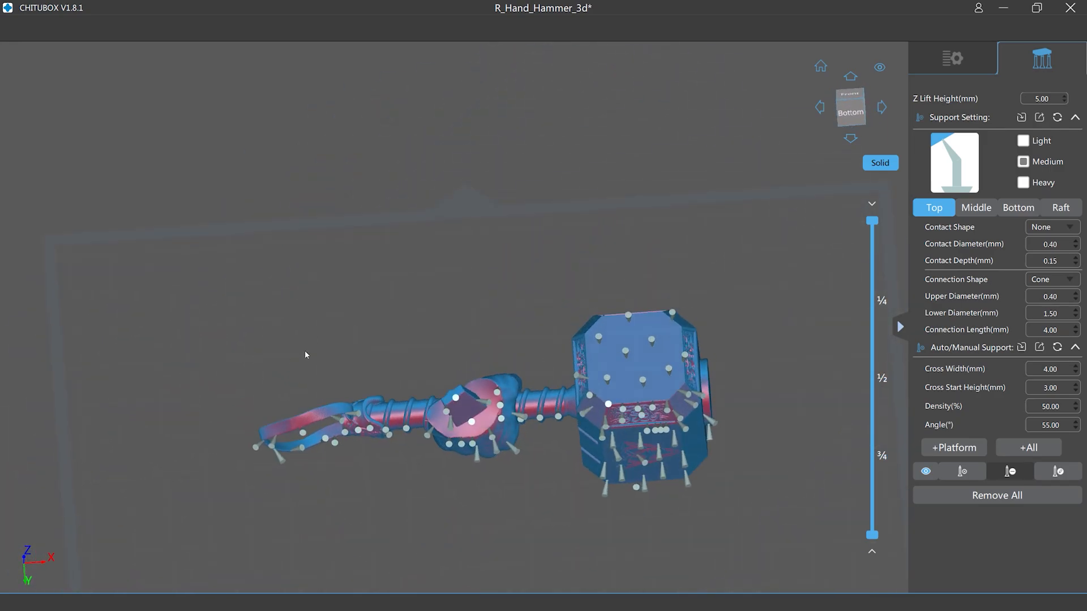
scroll(305, 352, up, 5)
middle_drag(502, 372, 529, 173)
drag(558, 177, 566, 261)
drag(873, 221, 875, 456)
mouse_move(769, 377)
right_down()
mouse_move(769, 426)
mouse_move(776, 369)
right_up()
drag(874, 454, 877, 452)
scroll(747, 357, down, 5)
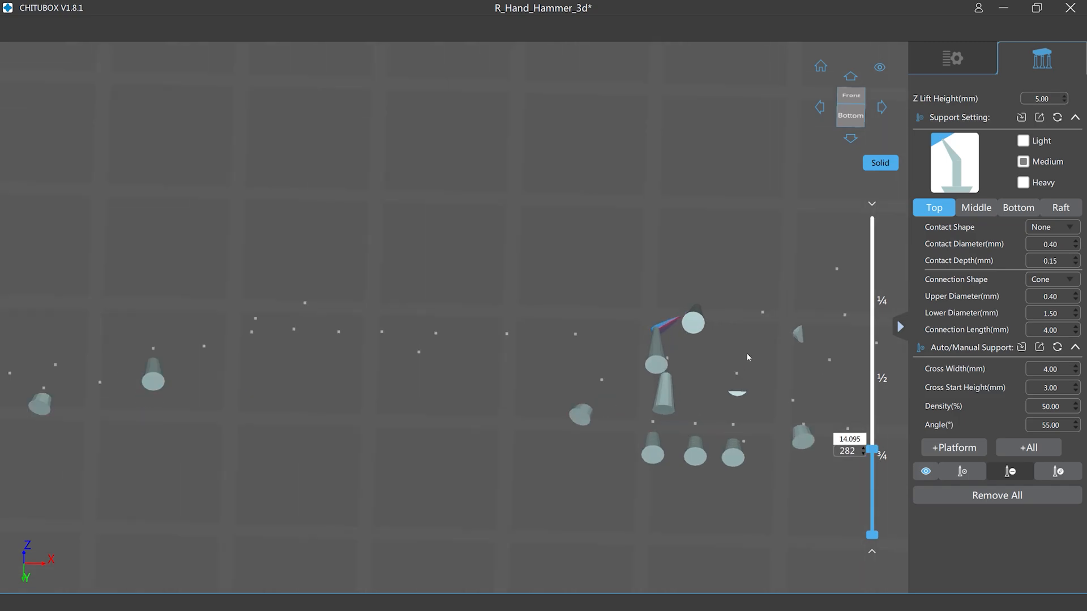
middle_drag(695, 307, 224, 365)
scroll(826, 419, up, 3)
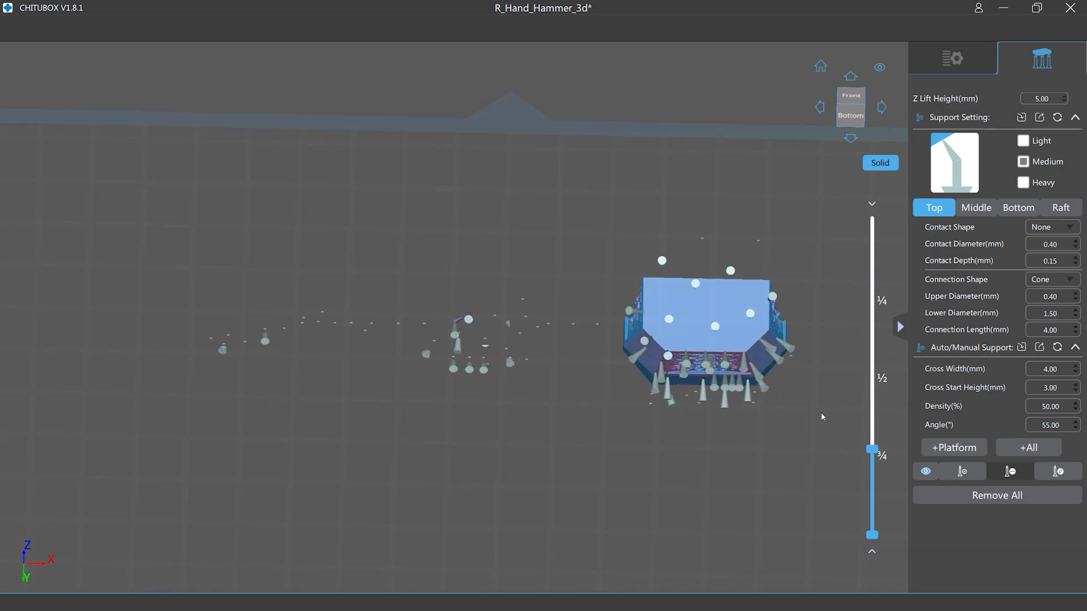
Cut the layer preview to layer 118 and examine the hammer head's lowest edge and its support tips
drag(869, 452, 876, 507)
scroll(796, 399, up, 5)
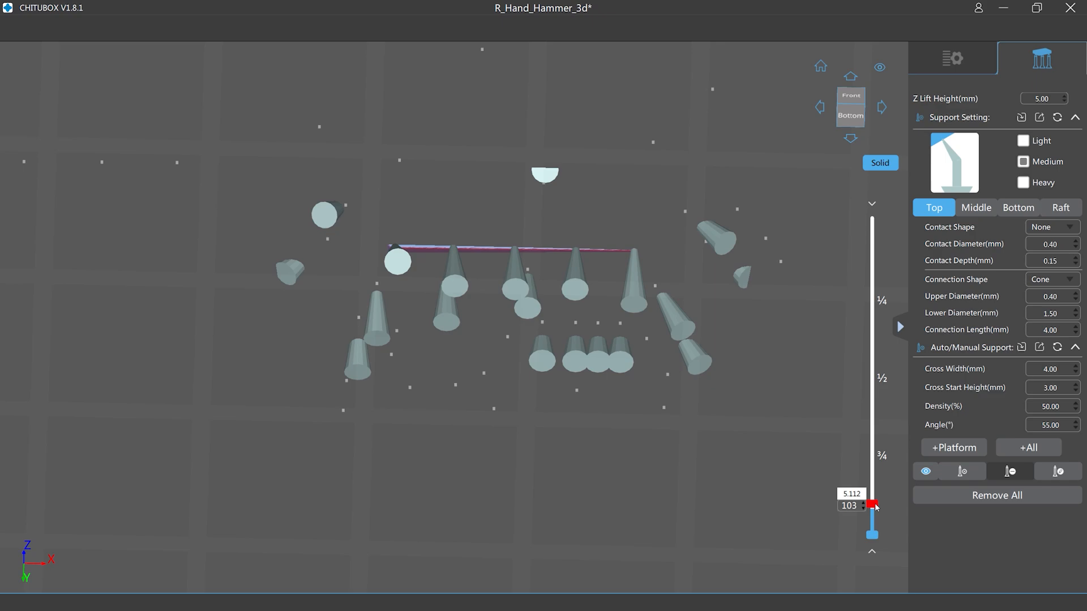
drag(876, 507, 876, 502)
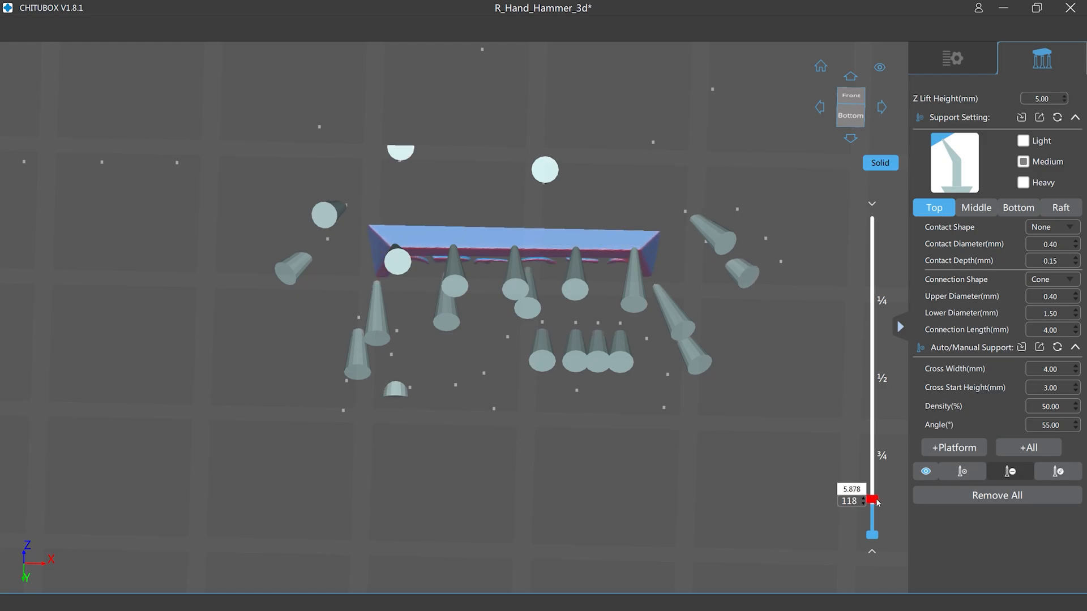
scroll(650, 297, up, 6)
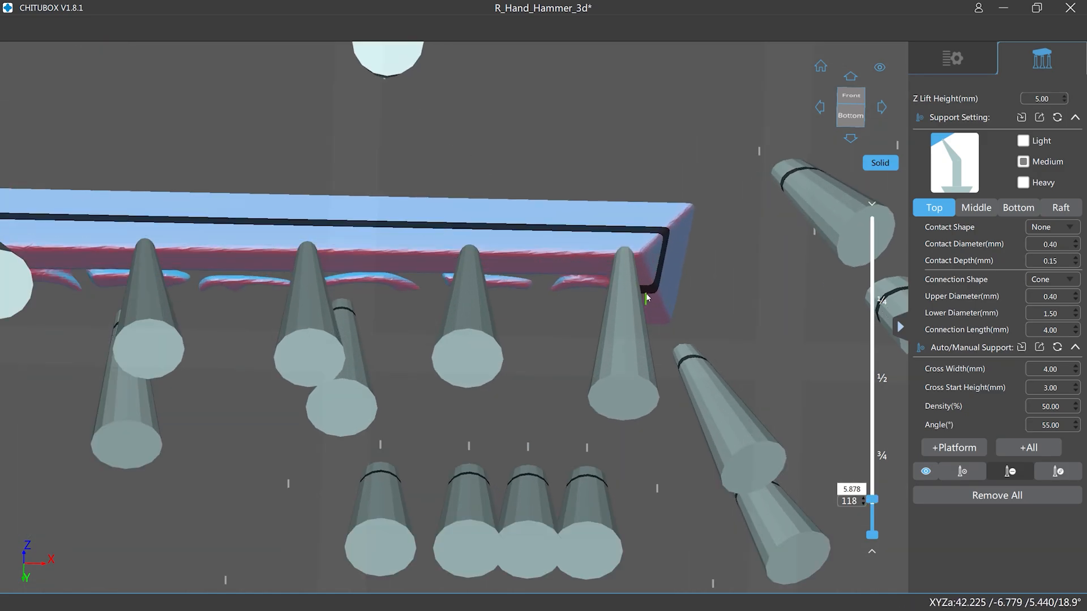
scroll(650, 297, up, 6)
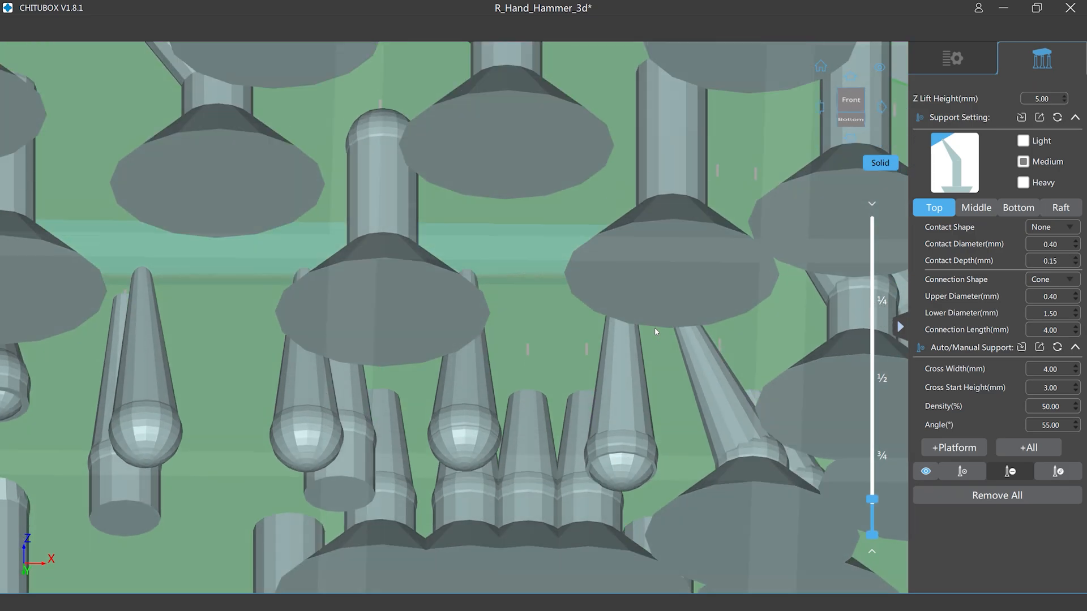
Show only the support tips and inspect the hammer ornament's unsupported islands from directly below
mouse_move(655, 327)
right_down()
mouse_move(653, 343)
mouse_move(658, 314)
right_up()
click(926, 471)
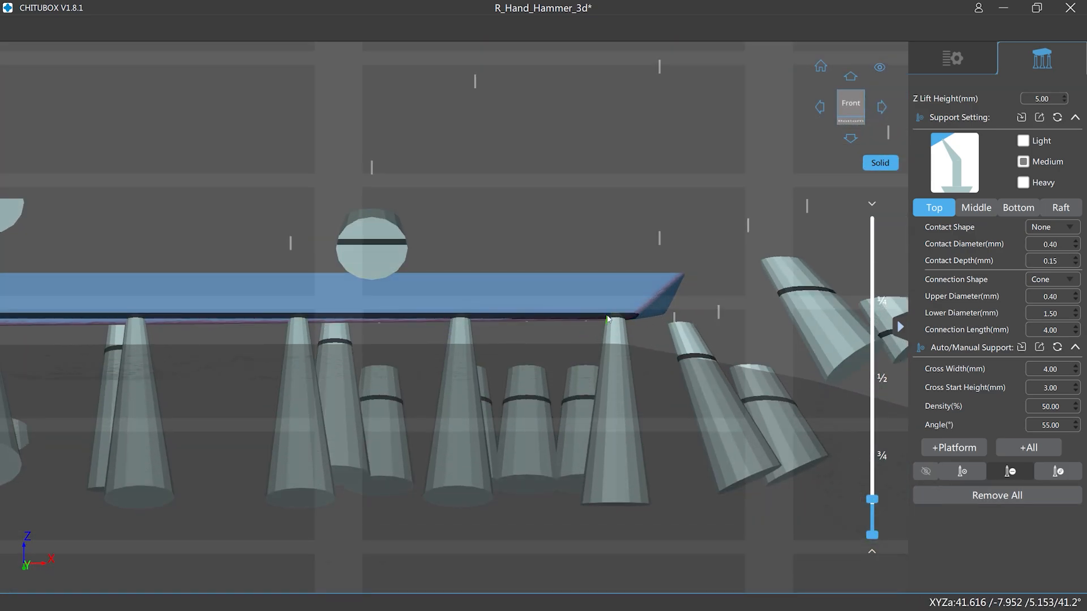
right_drag(417, 323, 466, 428)
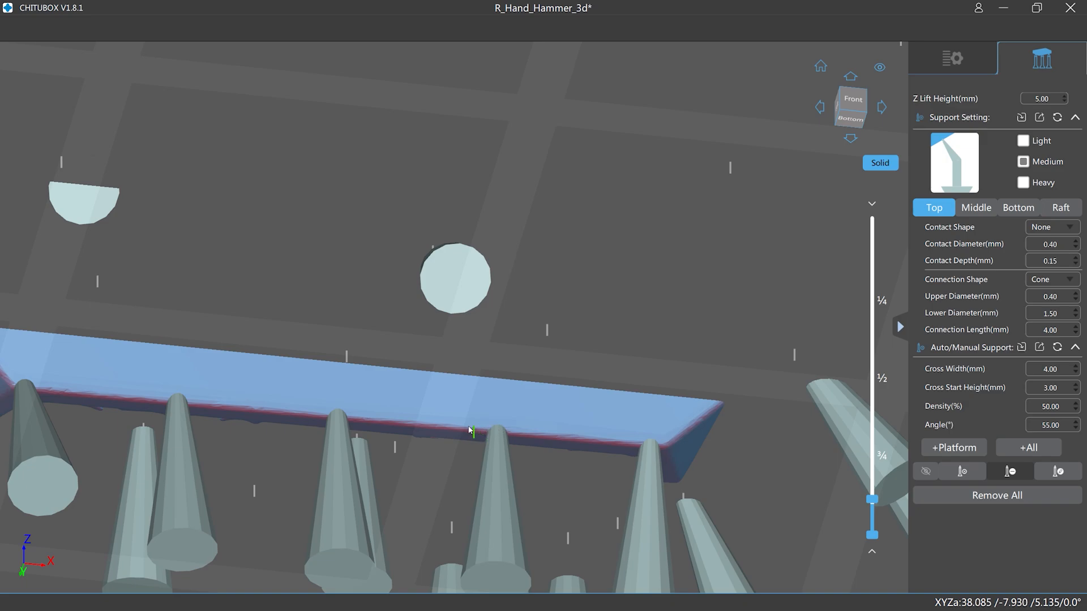
mouse_move(680, 328)
right_down()
mouse_move(678, 349)
mouse_move(677, 303)
mouse_move(660, 317)
right_up()
right_drag(589, 285, 699, 145)
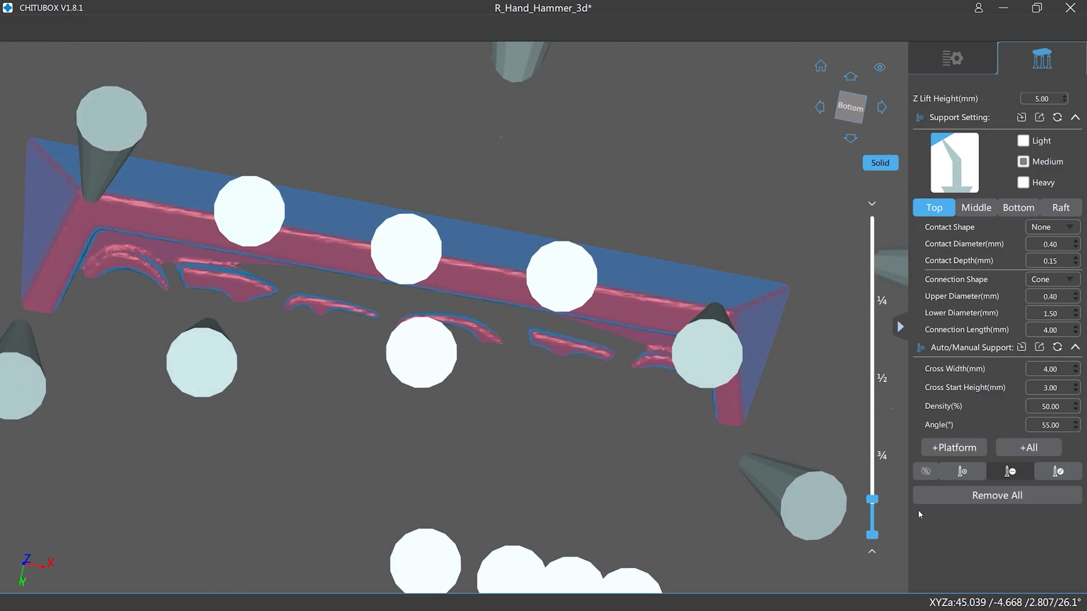
Set the layer preview to layer 115 and add a Medium support on the elongated ornament island beside the lower edge
drag(873, 498, 877, 502)
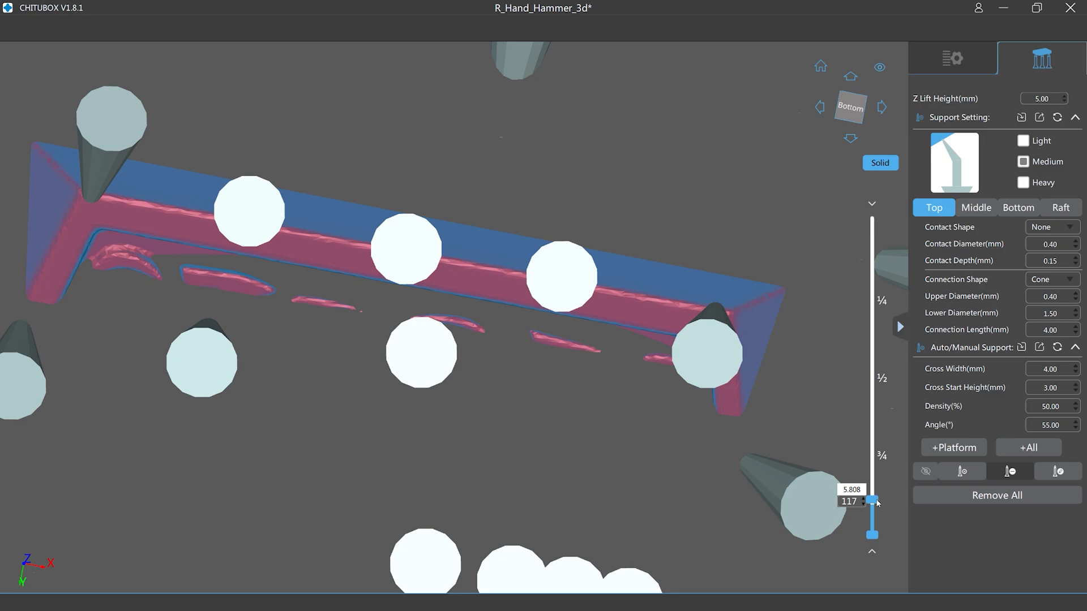
click(968, 477)
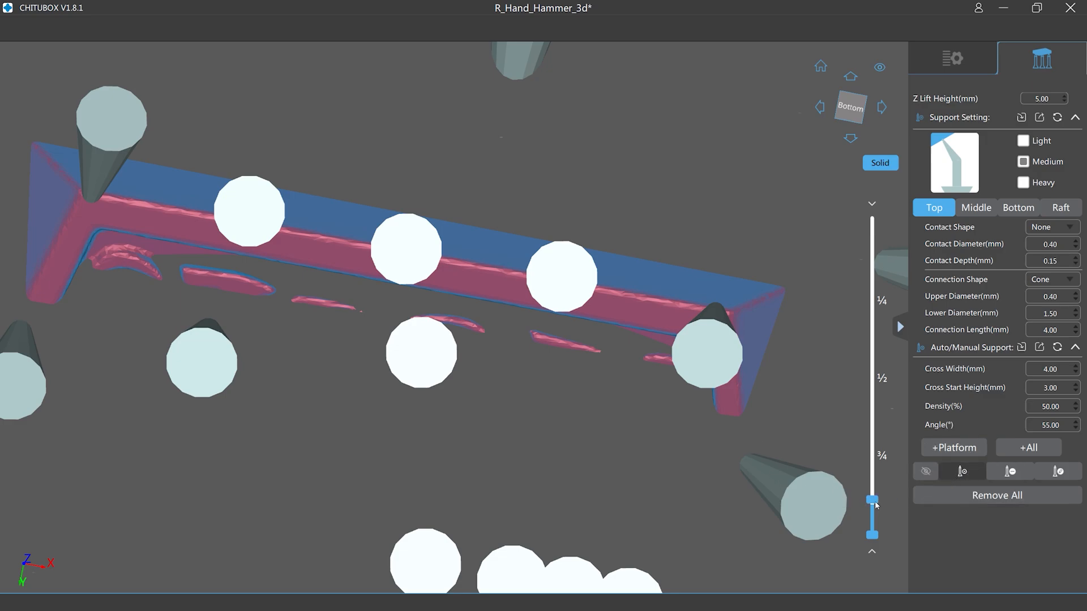
click(874, 501)
drag(875, 502, 875, 500)
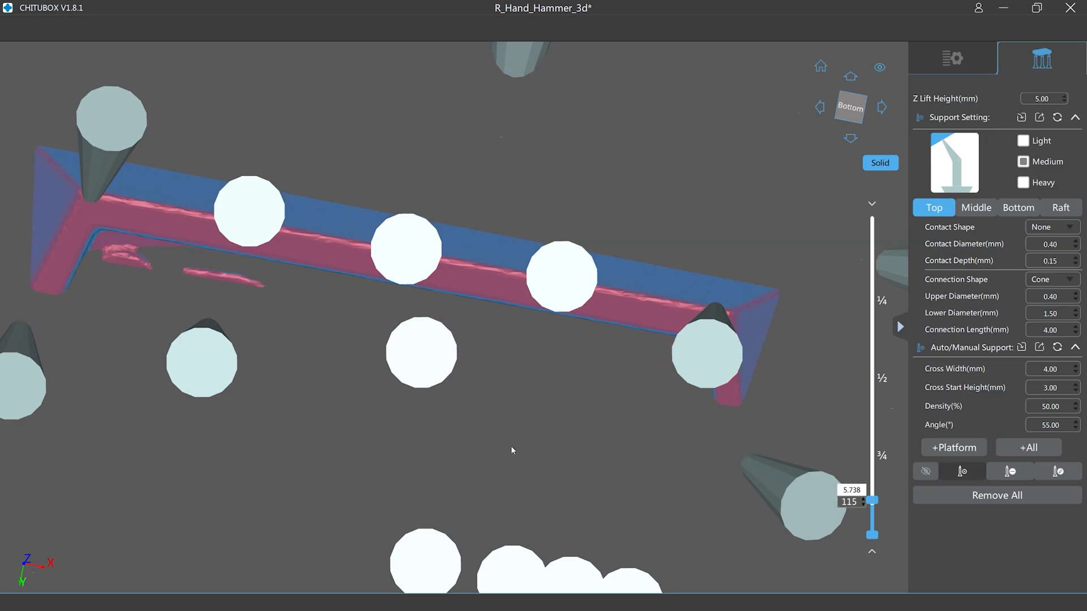
click(228, 277)
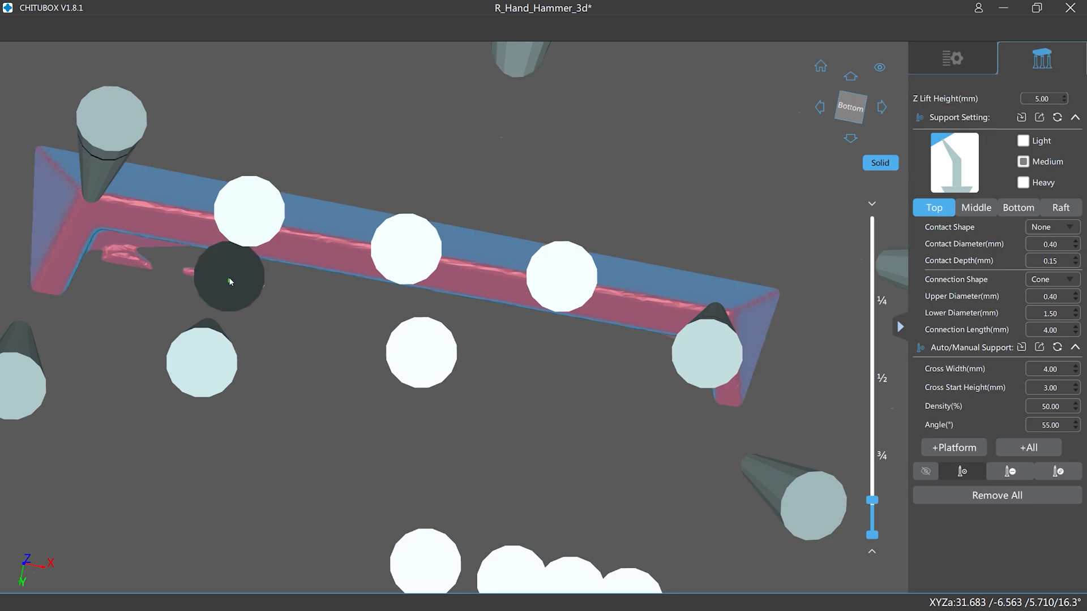
Add a Medium support on the end ornament island, cut the preview to layer 117, and support both ends of the narrow middle island
click(129, 258)
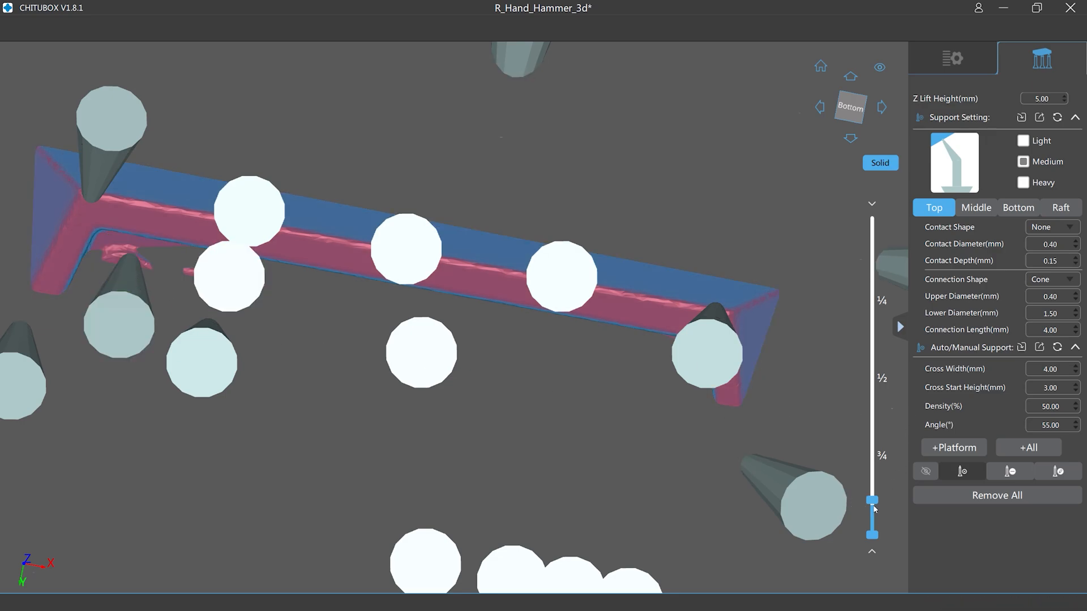
drag(875, 504, 875, 503)
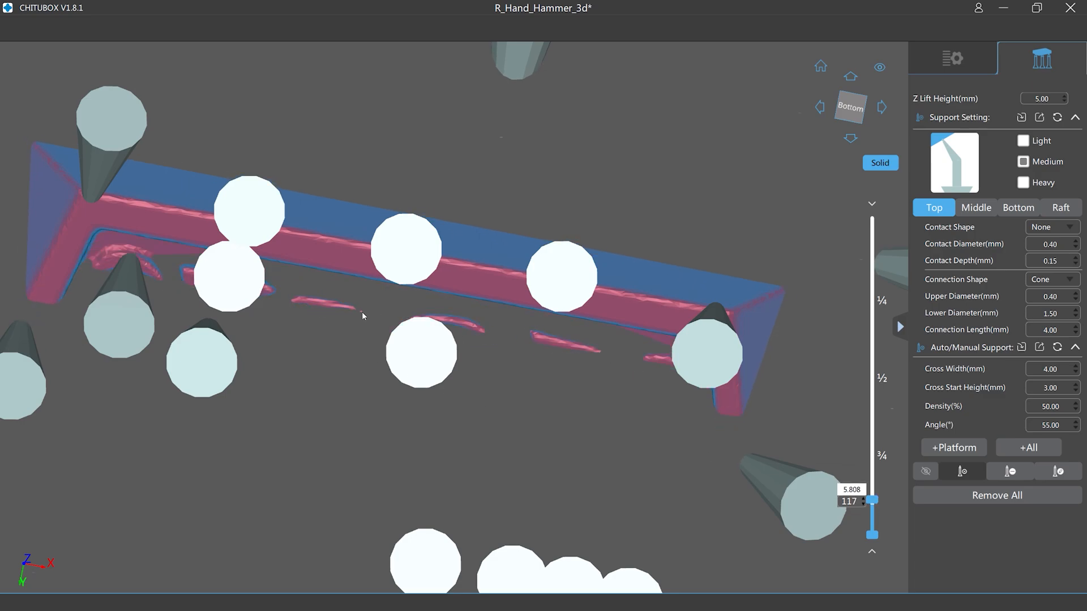
scroll(362, 312, up, 5)
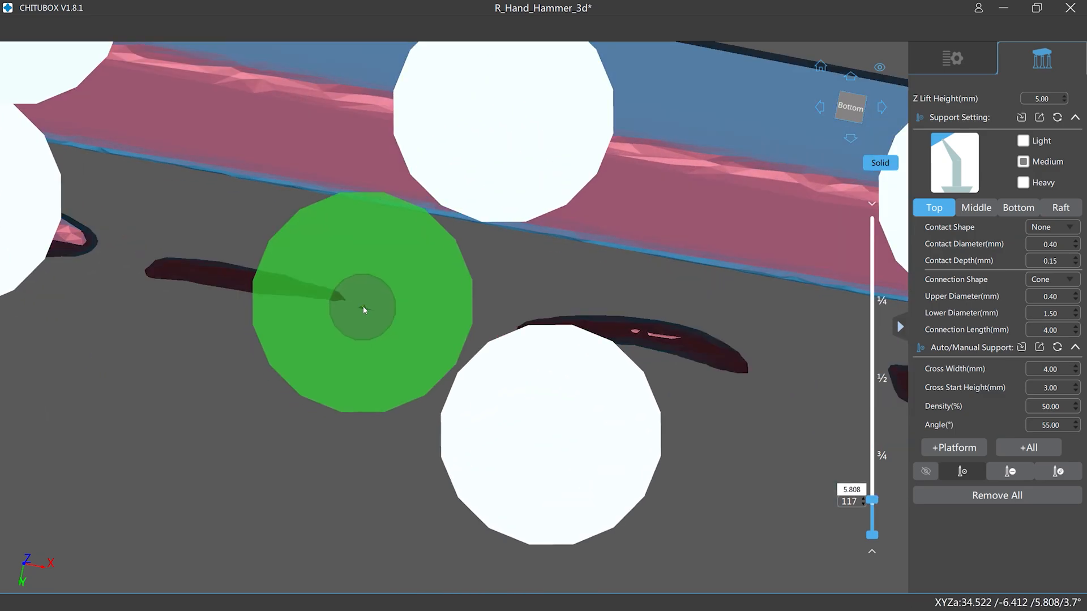
scroll(177, 279, down, 2)
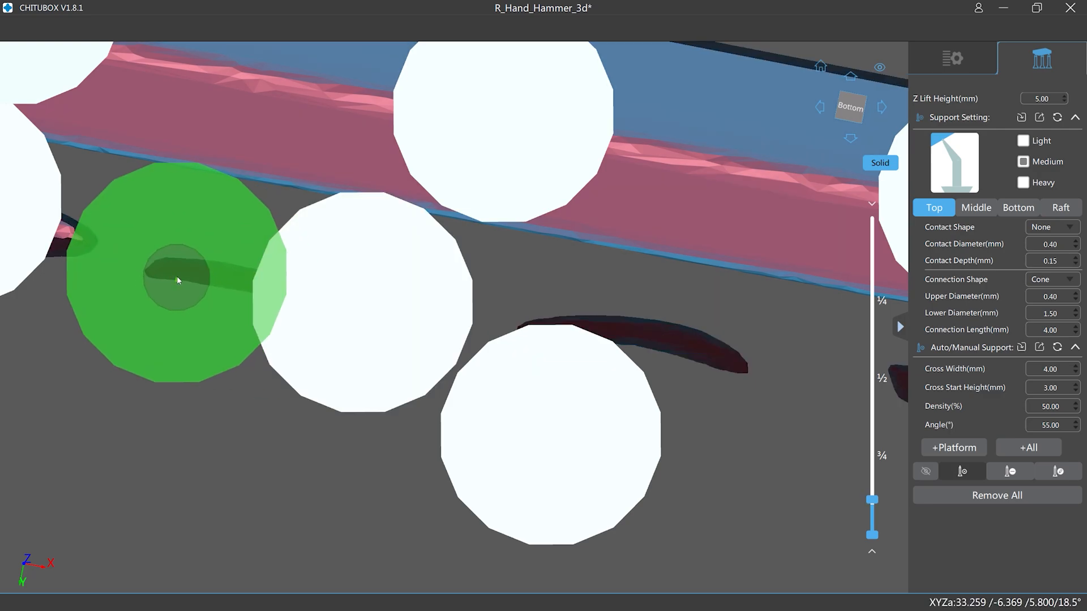
scroll(236, 311, down, 3)
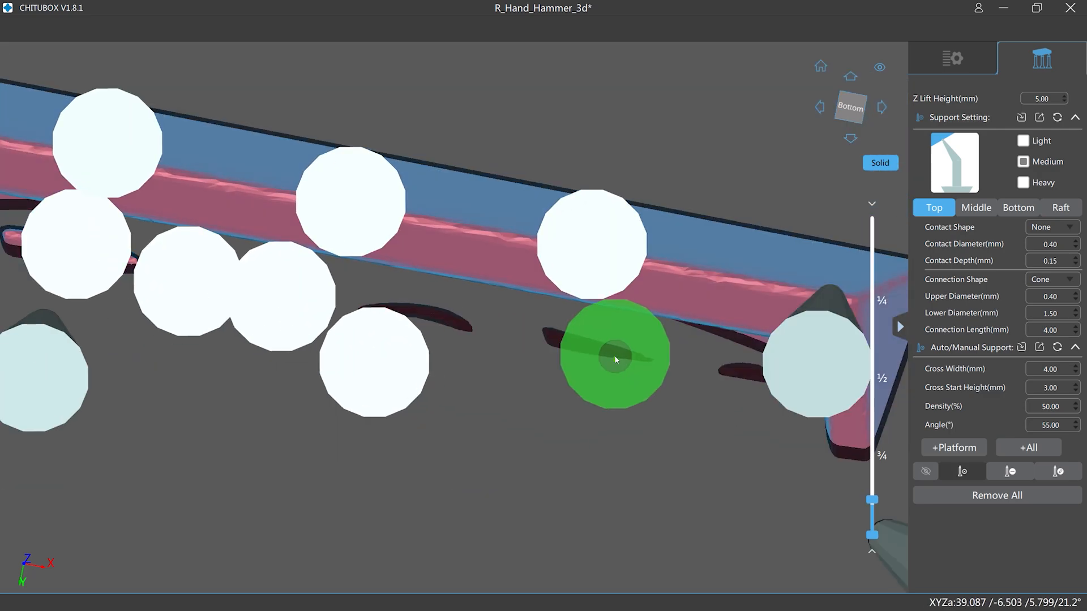
Add Medium supports to the remaining small ornament islands toward the far end of the hammer's lowest edge
click(610, 353)
scroll(623, 369, down, 3)
right_drag(624, 368, 628, 406)
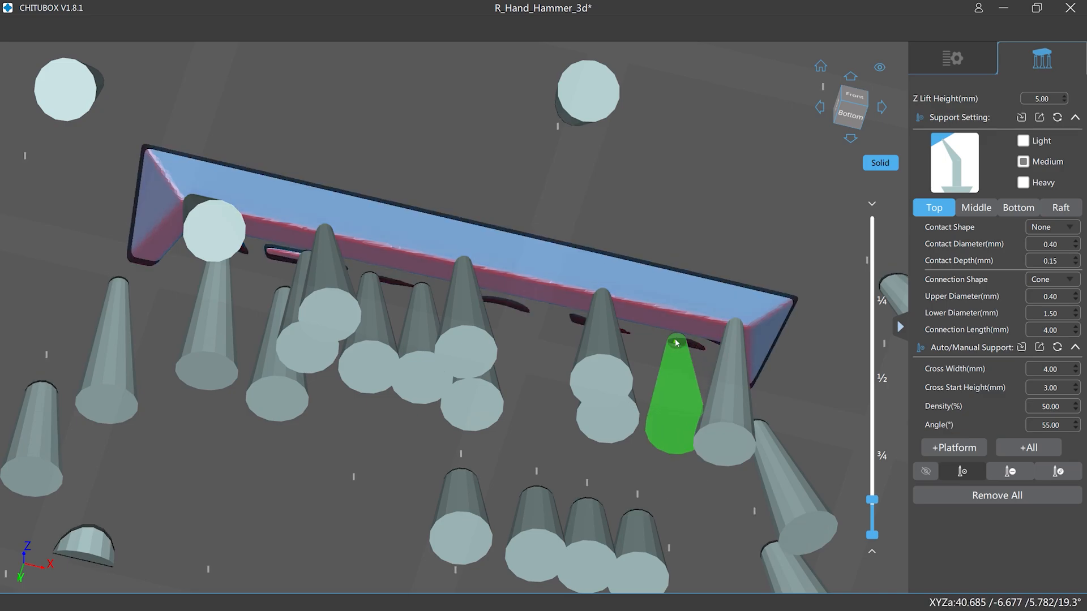
scroll(686, 300, down, 3)
right_drag(686, 300, 661, 304)
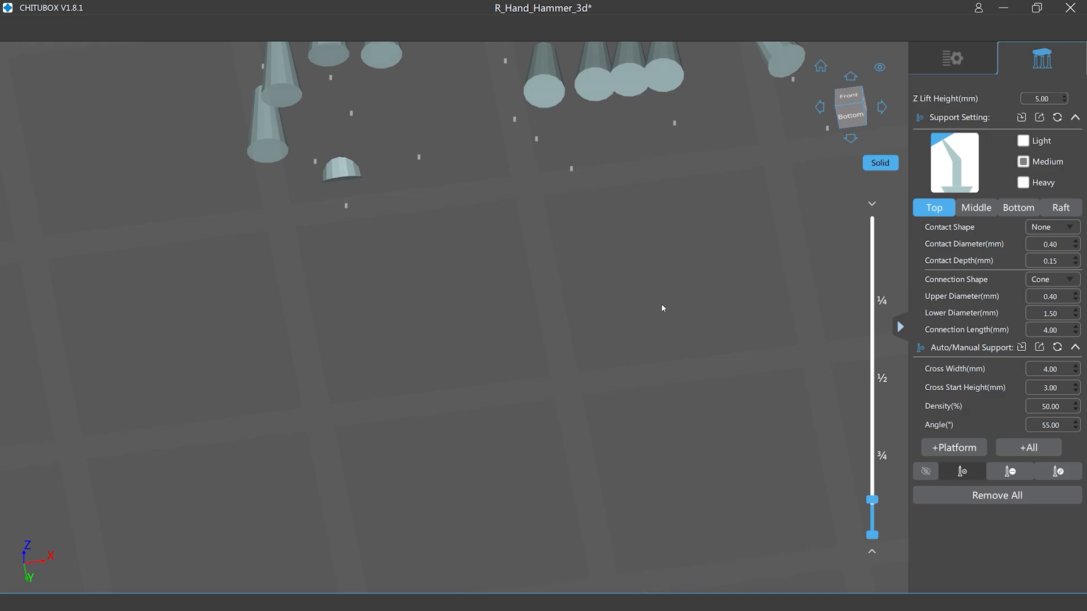
Reset to the home view and examine the supports around the hammer's lowest edge from above
click(821, 66)
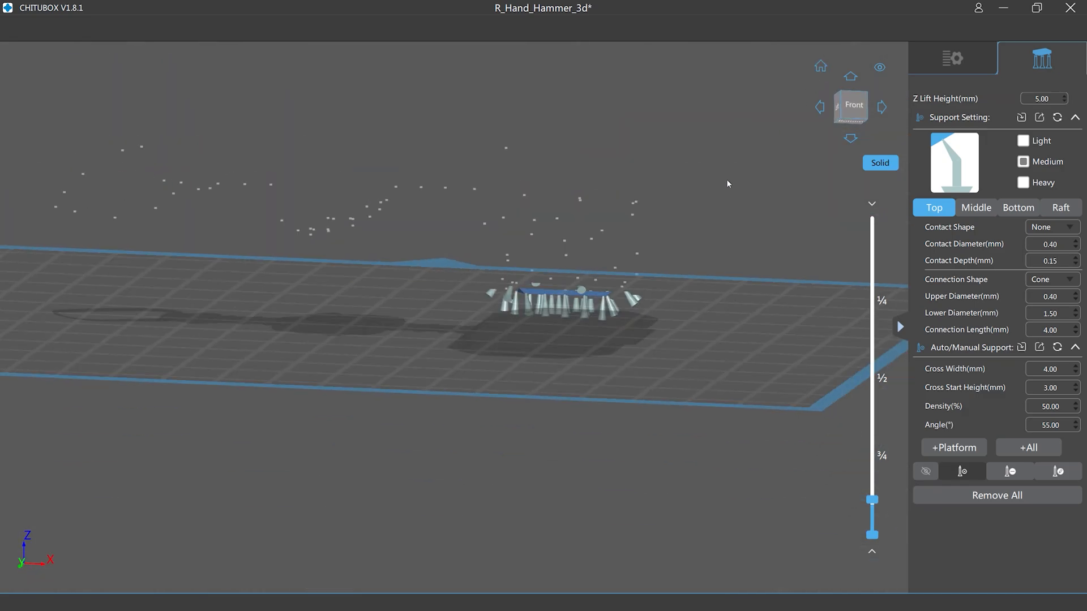
scroll(523, 294, up, 5)
scroll(523, 293, up, 2)
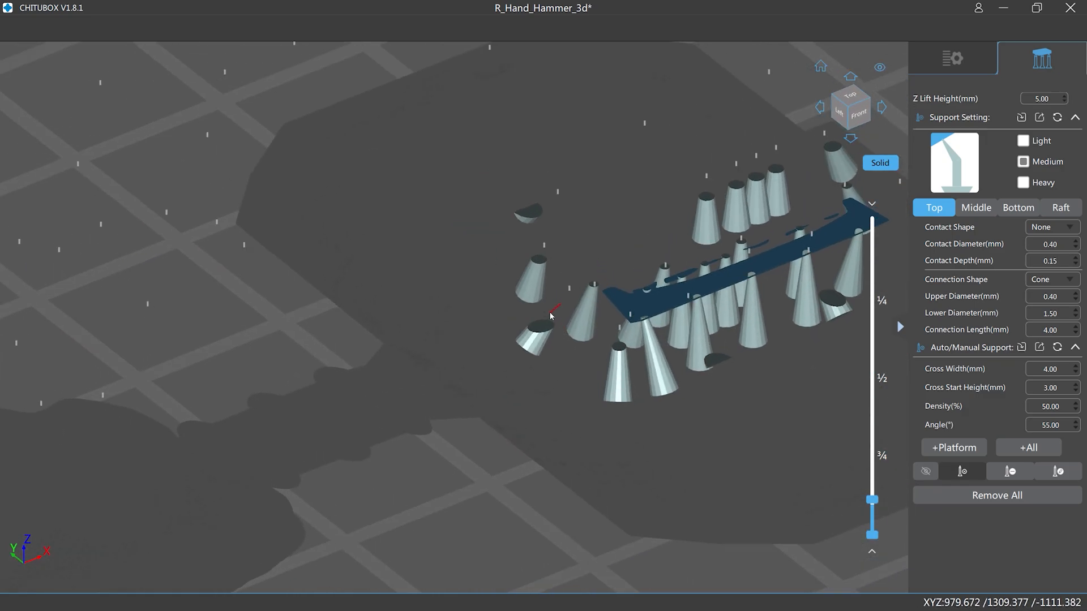
right_drag(538, 312, 516, 320)
middle_drag(23, 272, 195, 138)
right_drag(195, 135, 171, 133)
scroll(195, 153, down, 3)
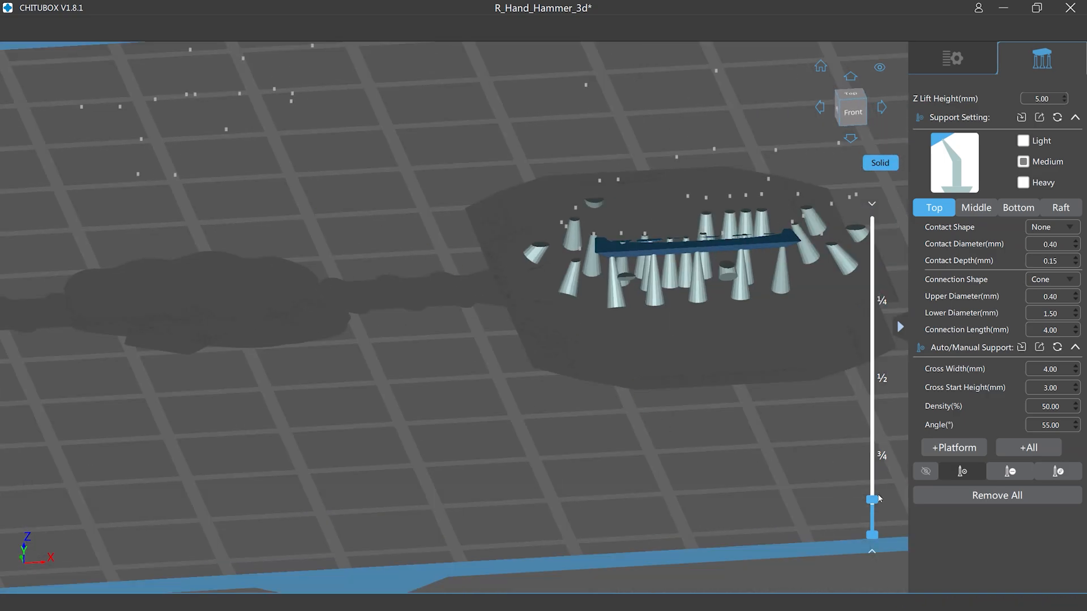
Raise the layer preview to layer 408 and examine the supported undersides of the hand and strap
drag(872, 502, 863, 414)
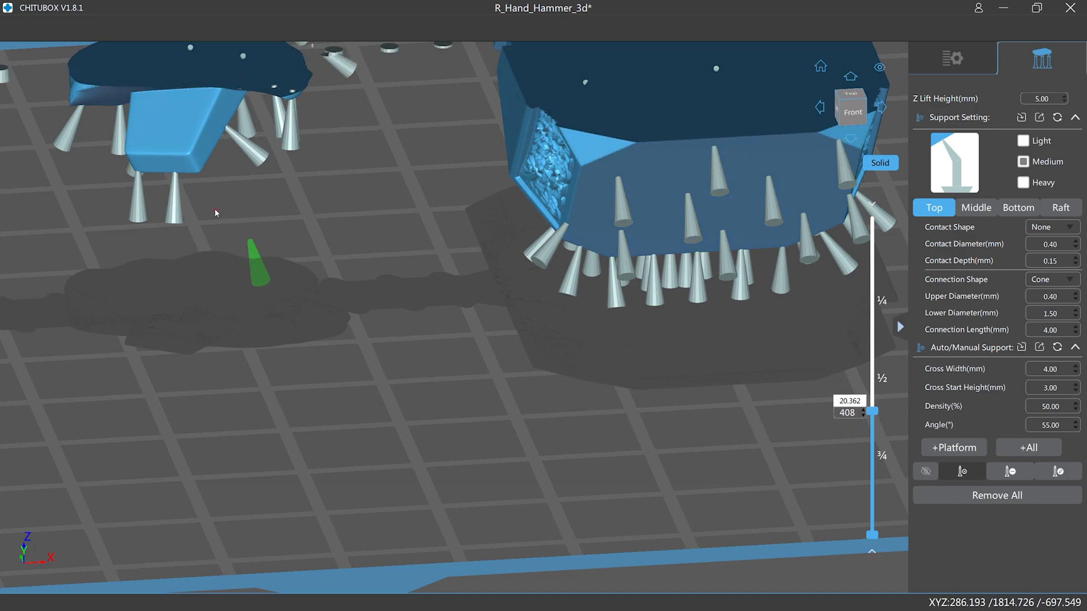
middle_drag(397, 158, 398, 168)
right_drag(398, 169, 456, 206)
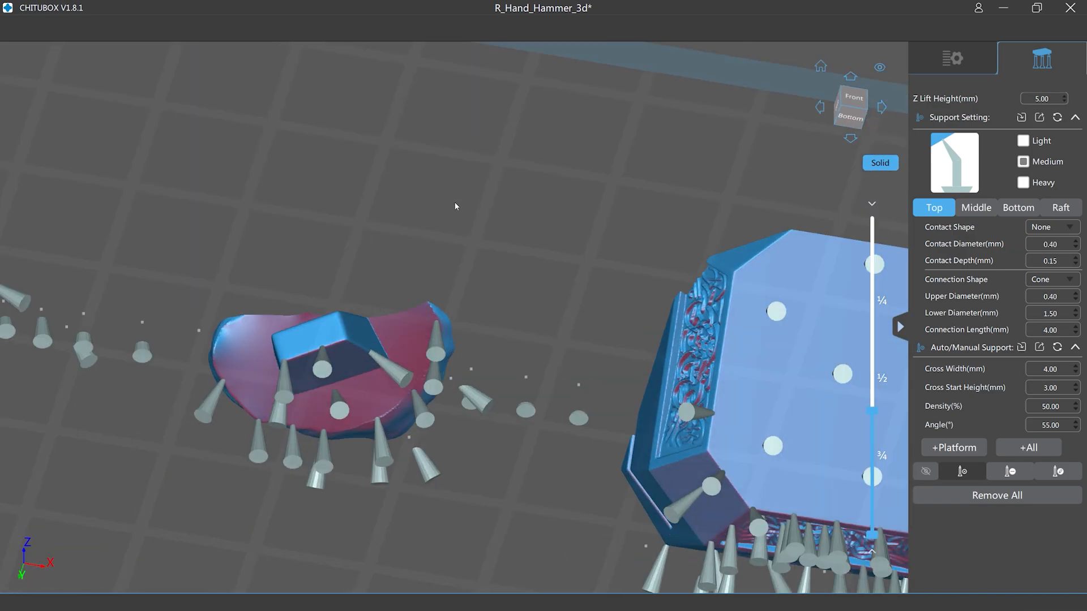
middle_drag(460, 259, 671, 205)
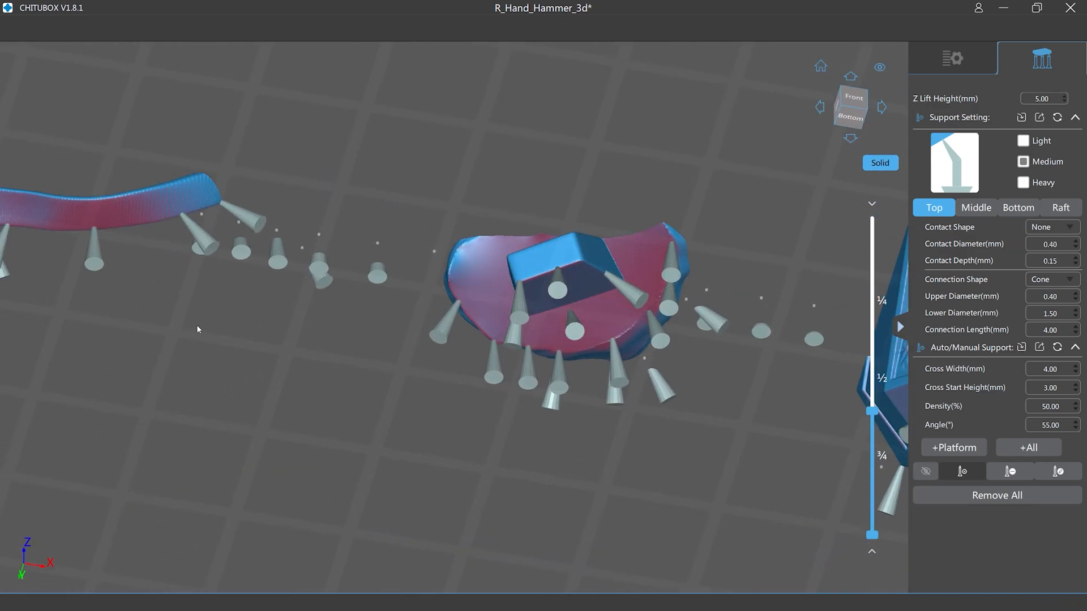
right_drag(223, 351, 227, 370)
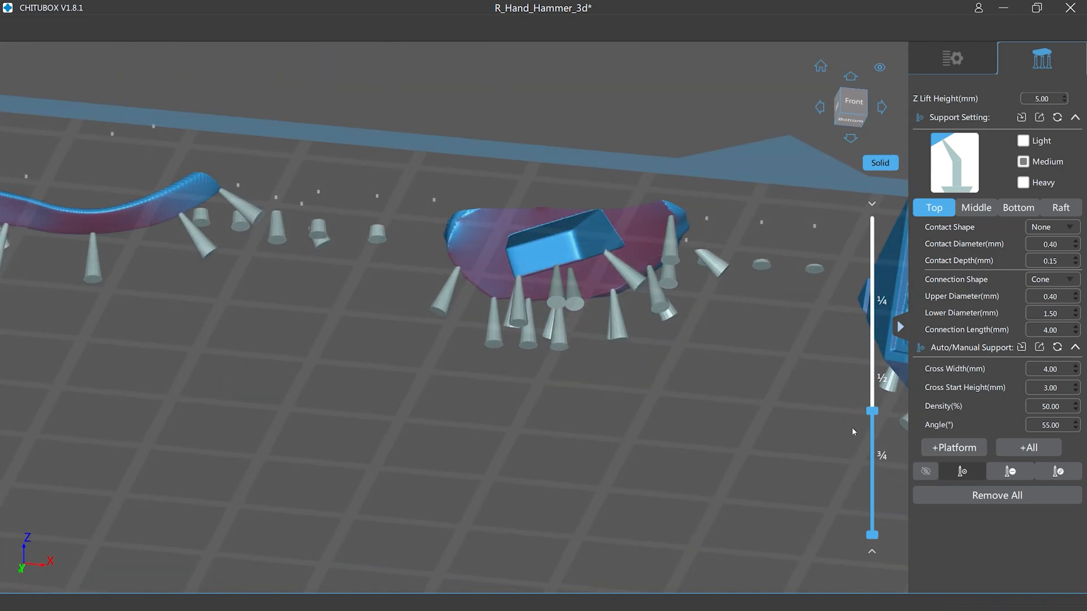
Step the layer preview through layer 445 to layer 466 and examine the pommel ornament and handle rings from below
drag(874, 411, 873, 400)
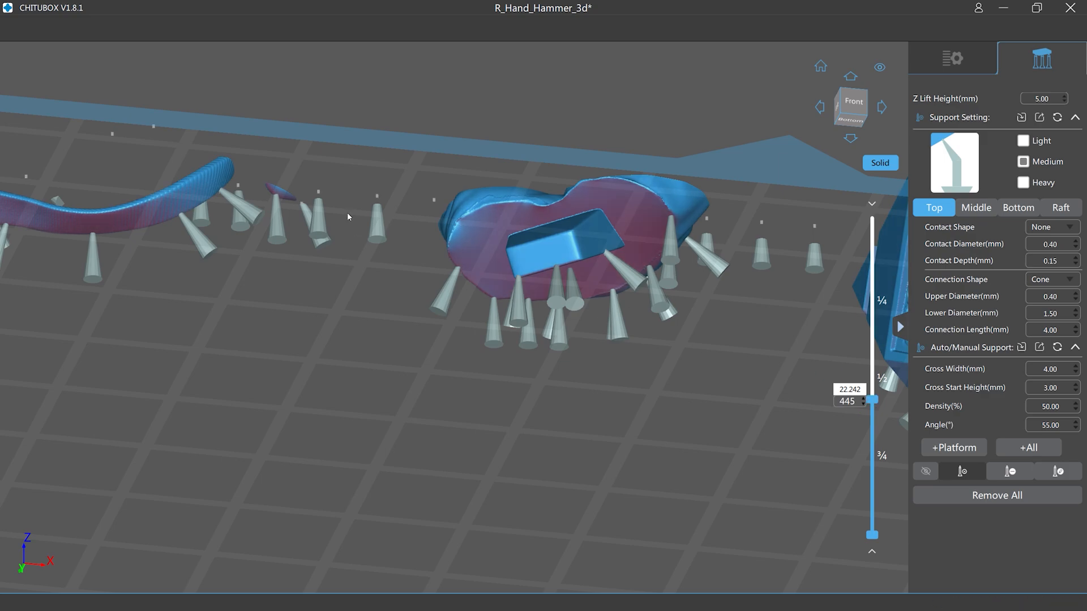
scroll(339, 198, up, 2)
scroll(339, 198, up, 2)
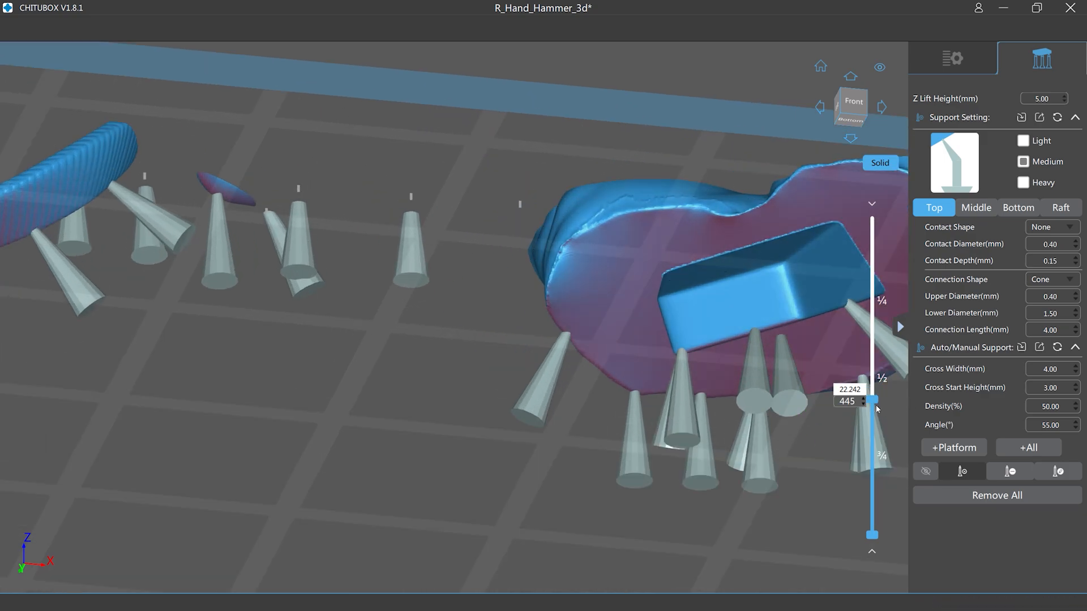
drag(872, 401, 871, 390)
right_drag(364, 380, 372, 328)
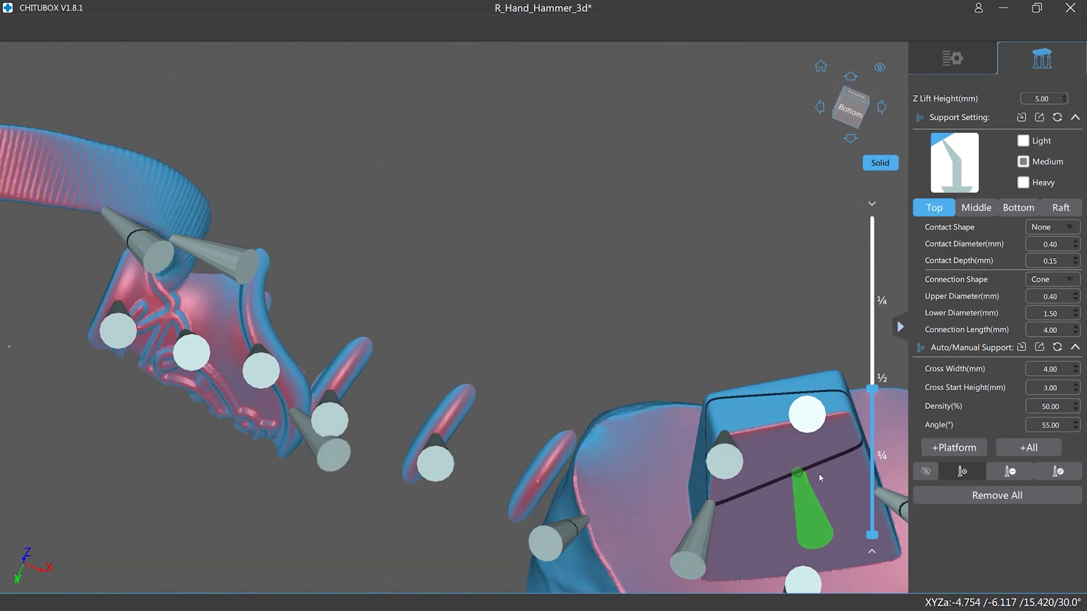
drag(872, 390, 872, 395)
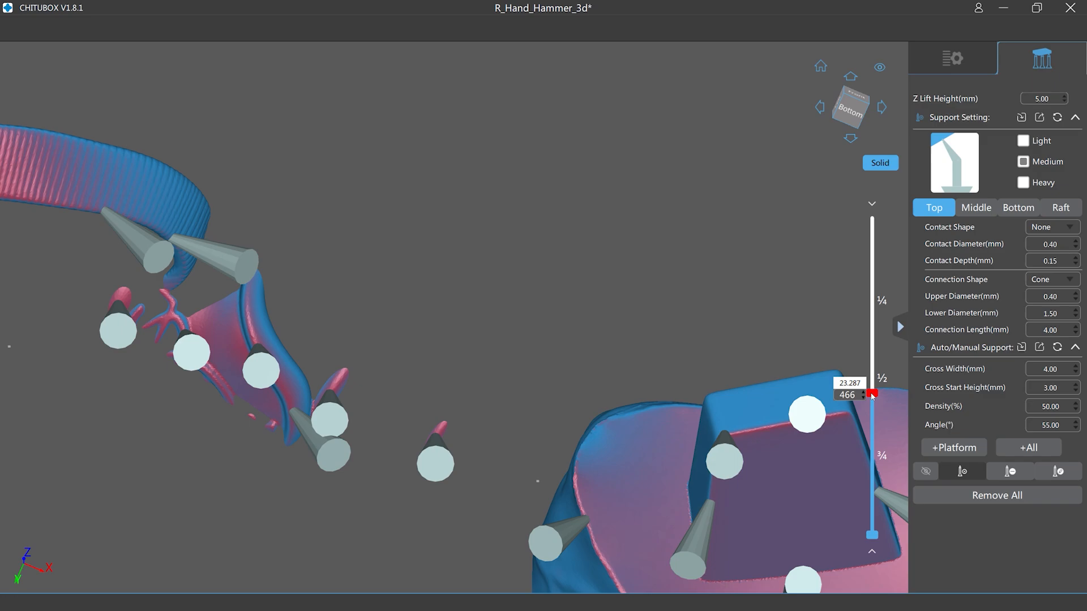
Add Medium supports on the pommel's branching ornament and on the small detached island along its lower edge
scroll(78, 327, up, 5)
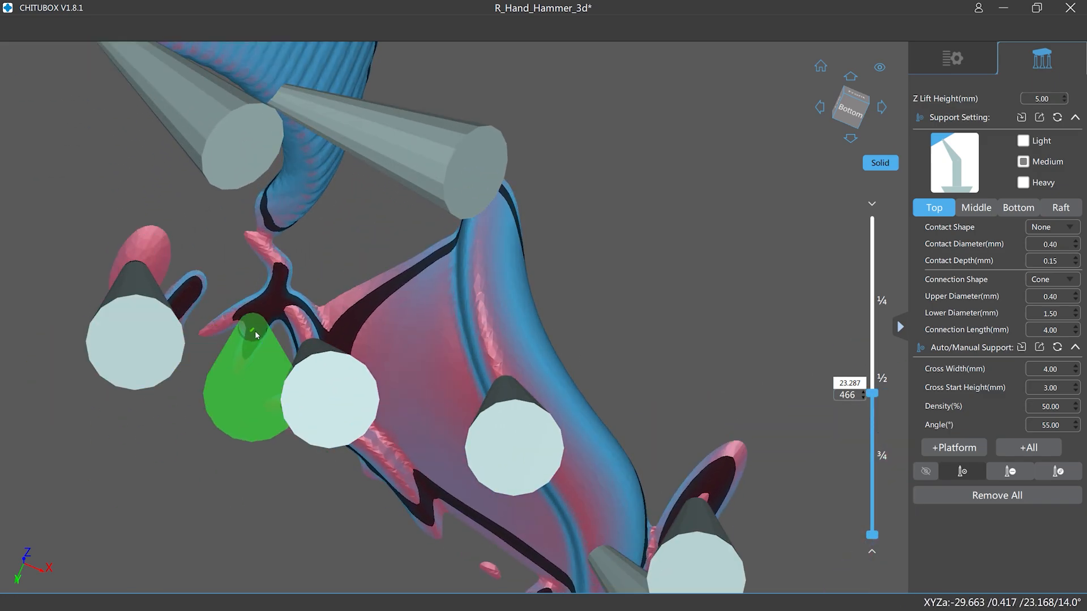
middle_drag(657, 271, 662, 181)
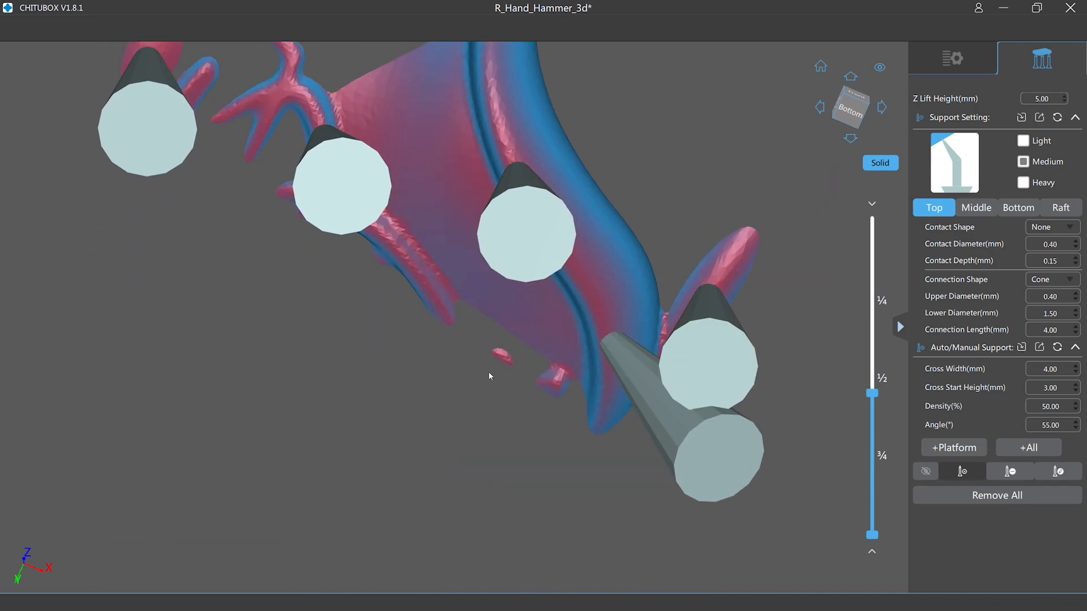
click(501, 364)
scroll(216, 333, down, 3)
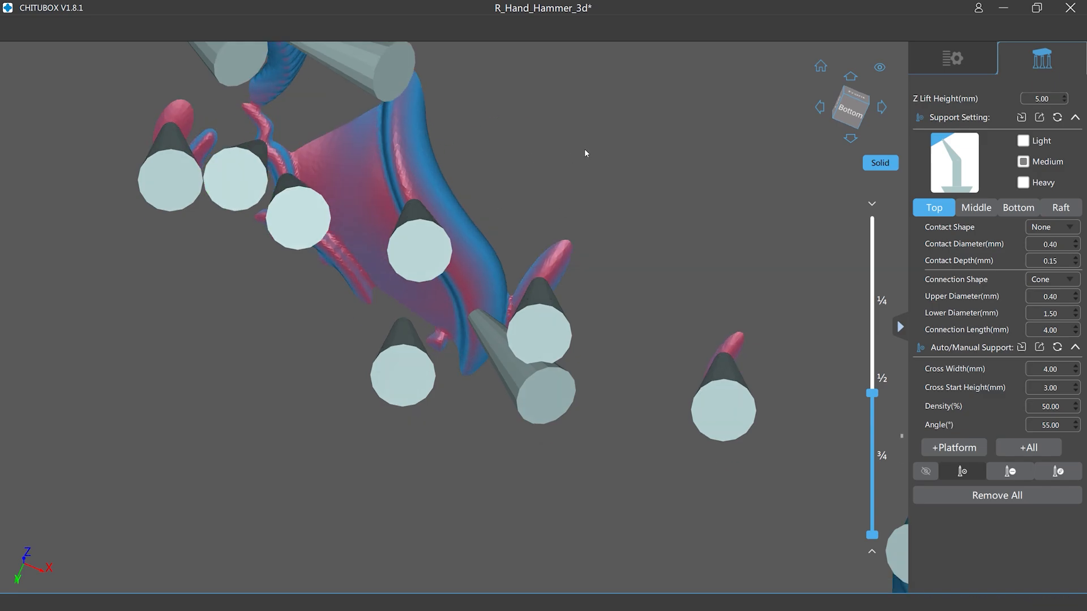
Raise the layer preview slightly and add a Medium support on the handle-ring island beside the hand
scroll(586, 146, down, 3)
right_drag(599, 144, 586, 232)
scroll(586, 231, down, 4)
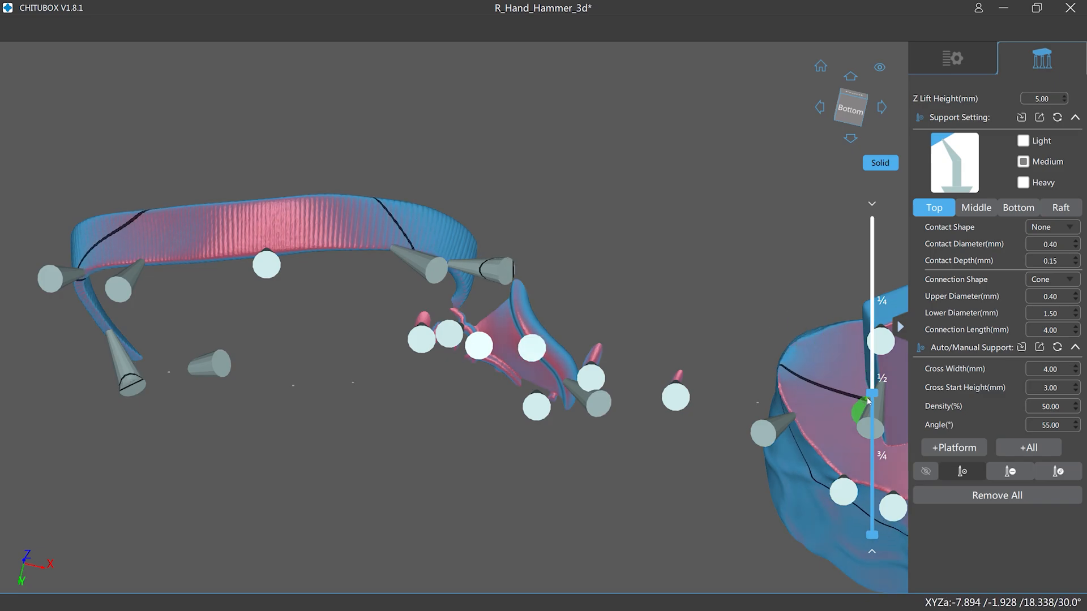
mouse_move(873, 395)
mouse_down()
mouse_move(875, 384)
mouse_move(877, 440)
mouse_move(879, 396)
mouse_up()
right_drag(652, 439, 586, 256)
right_drag(638, 356, 635, 235)
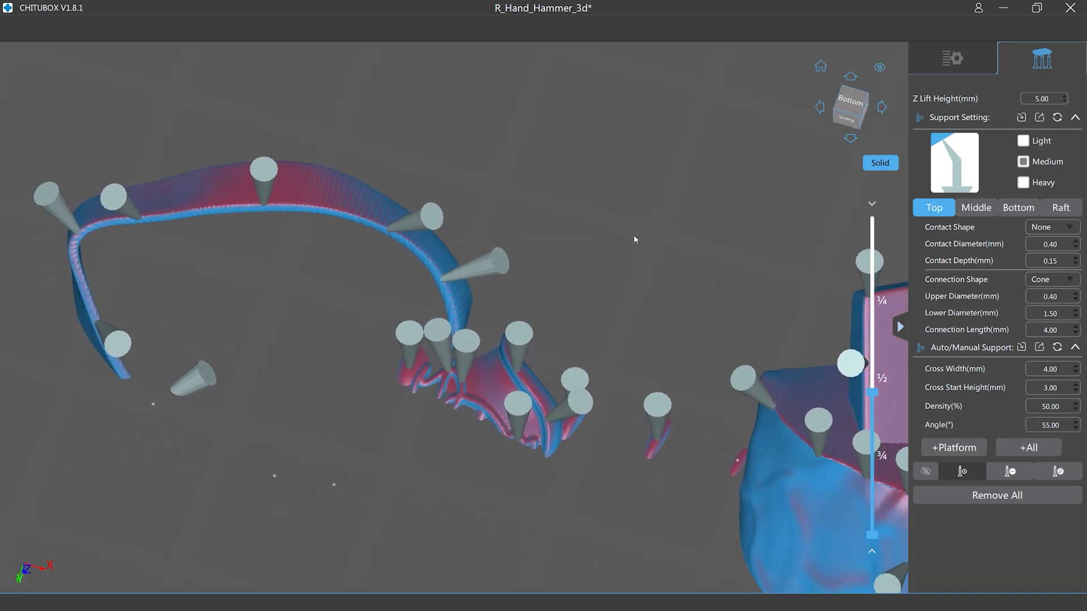
right_drag(776, 448, 664, 227)
right_drag(740, 174, 736, 193)
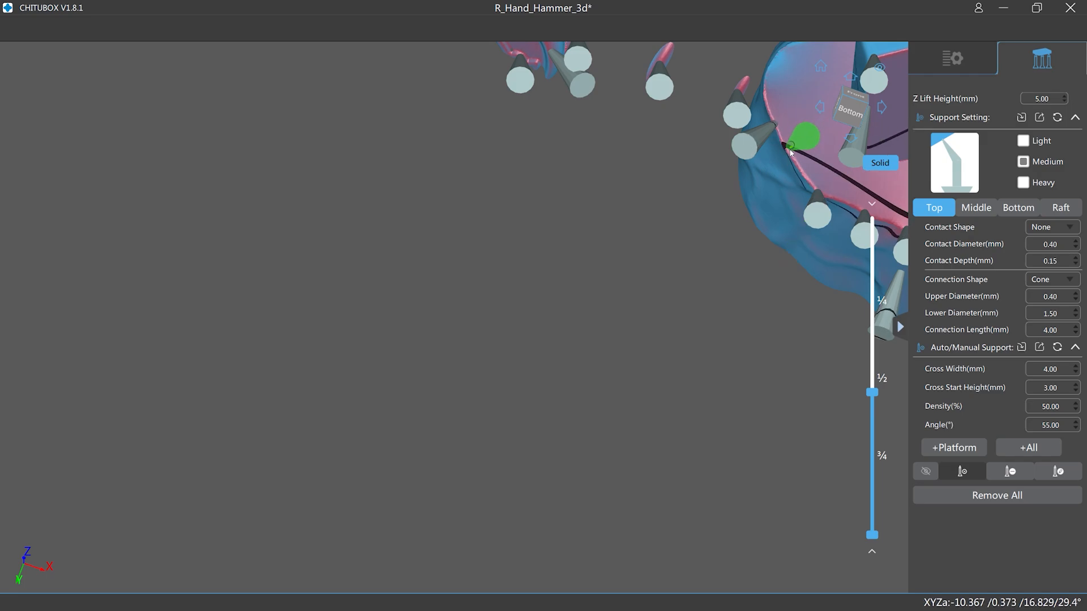
Raise the layer preview to show nearly the whole model and examine the supports on the strap, handle and hand
scroll(651, 186, down, 3)
middle_drag(614, 194, 576, 343)
right_drag(577, 343, 565, 390)
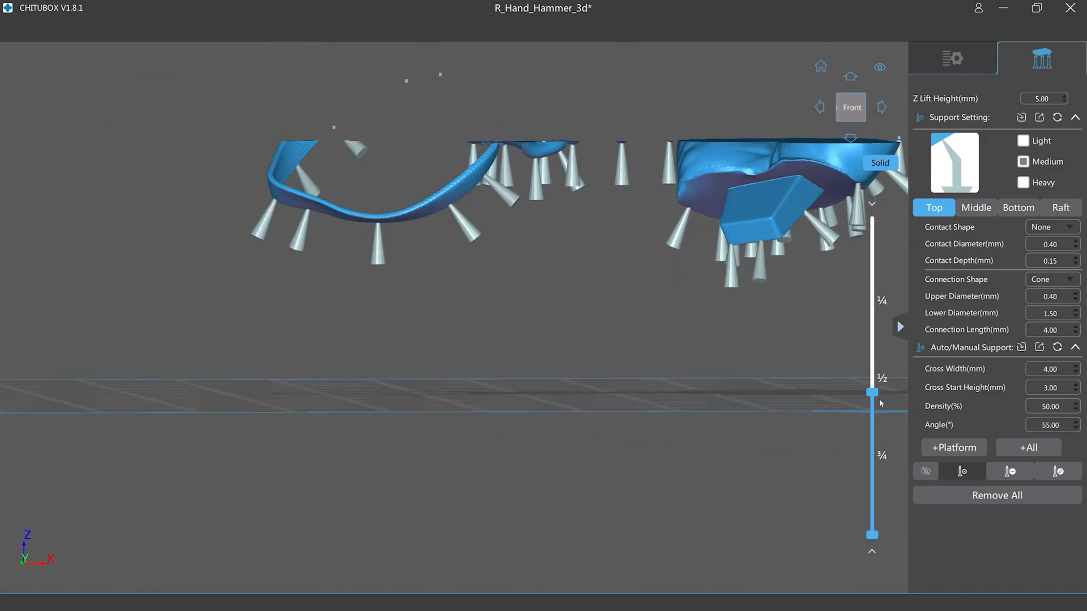
drag(873, 394, 875, 240)
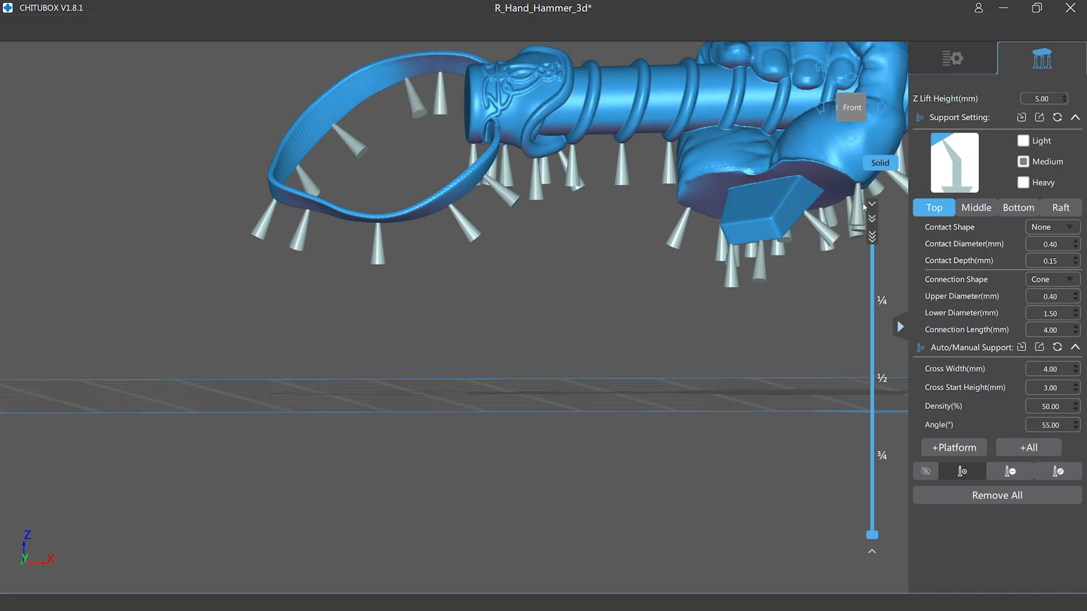
middle_drag(616, 243, 542, 299)
right_drag(781, 312, 781, 292)
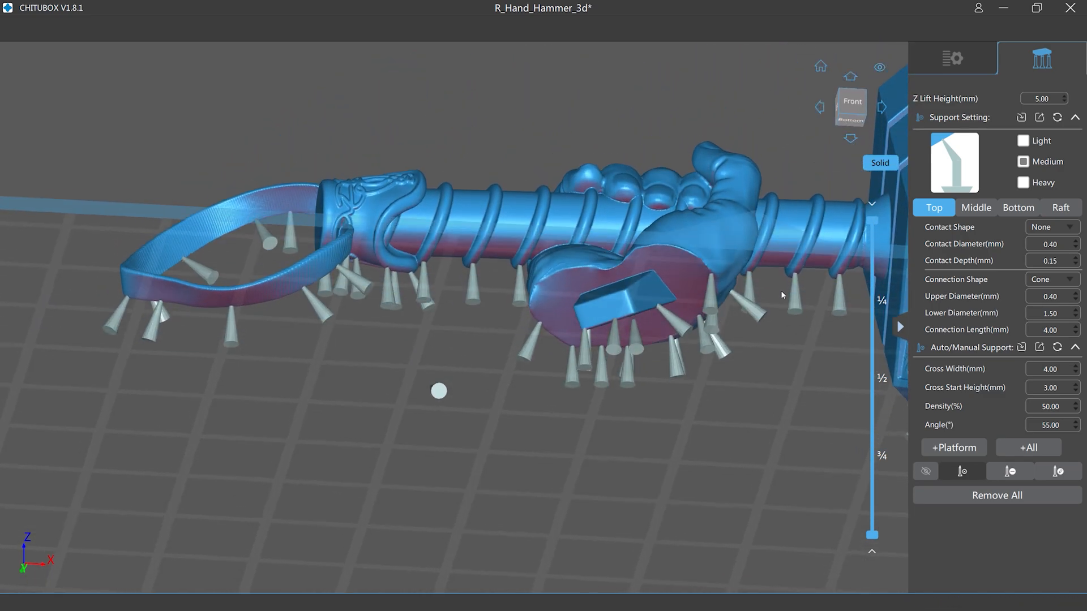
right_drag(763, 351, 451, 123)
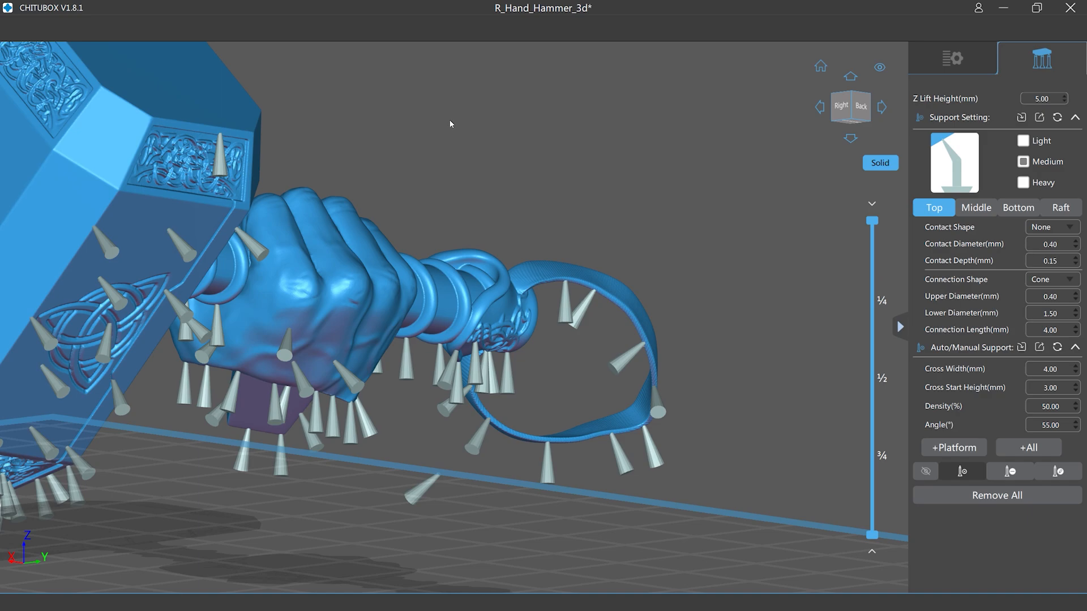
middle_drag(347, 140, 479, 135)
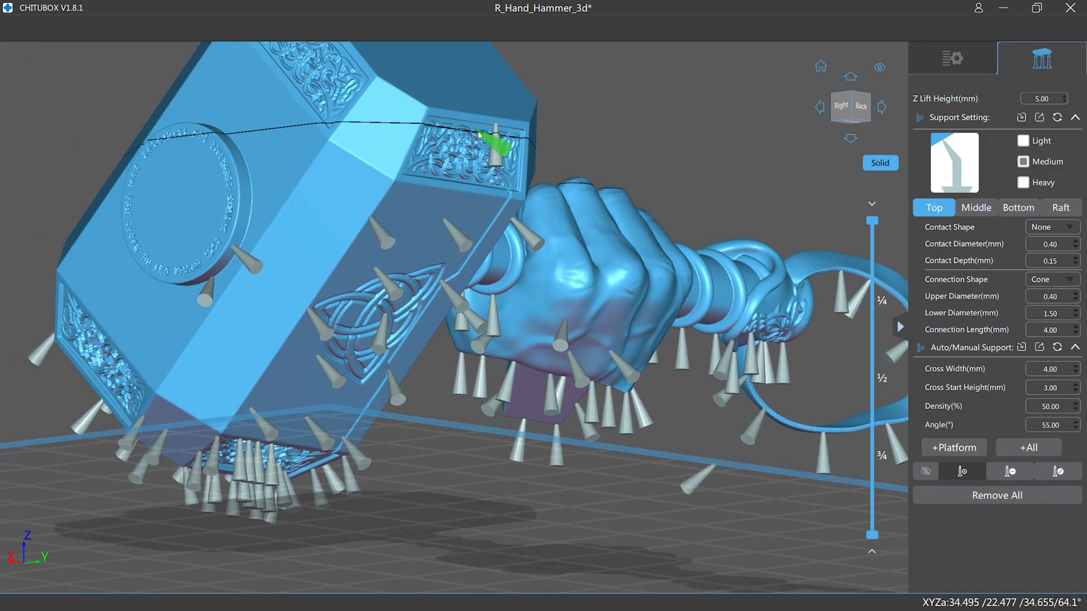
Examine the supports on the hammer head's sides, knot emblem and underside from several angles
right_drag(717, 180, 883, 190)
right_drag(750, 288, 589, 288)
scroll(555, 357, up, 6)
right_drag(563, 363, 562, 374)
scroll(563, 374, down, 5)
middle_drag(245, 208, 227, 210)
right_drag(753, 173, 706, 181)
middle_drag(705, 183, 962, 4)
mouse_move(713, 404)
right_down()
mouse_move(713, 383)
mouse_move(706, 408)
right_up()
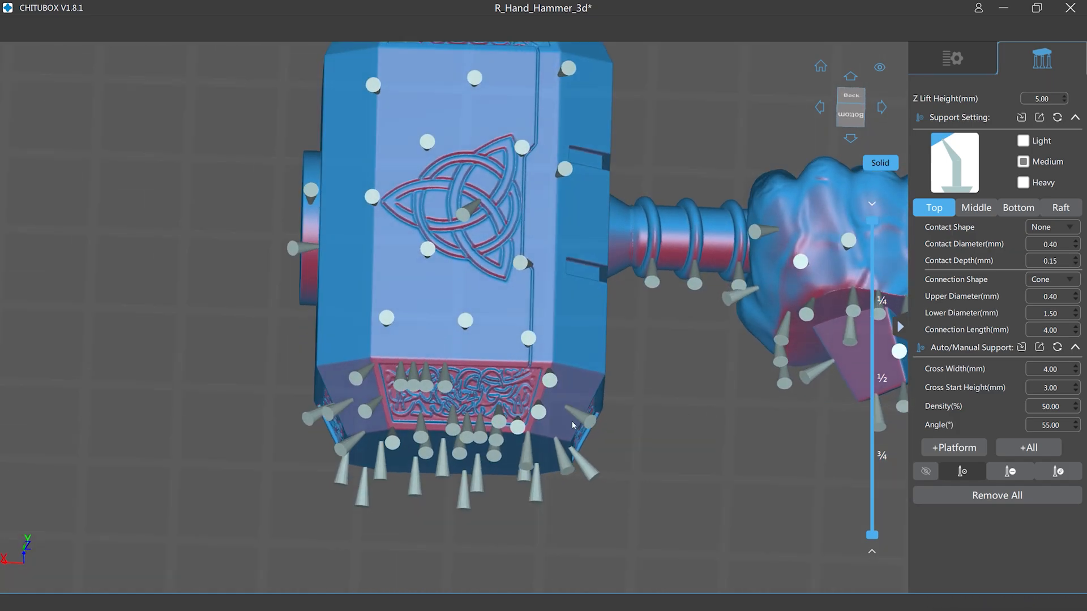
Cut the layer preview to layer 126 and add two Medium supports on unsupported islands of the hammer's lower ornament panel
scroll(485, 368, up, 6)
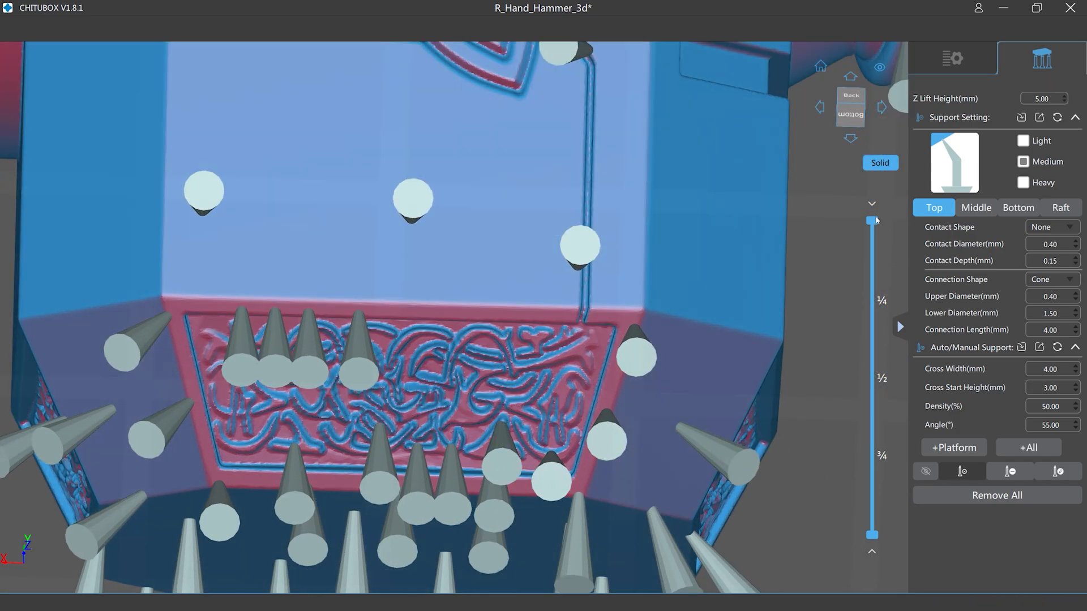
drag(872, 220, 872, 500)
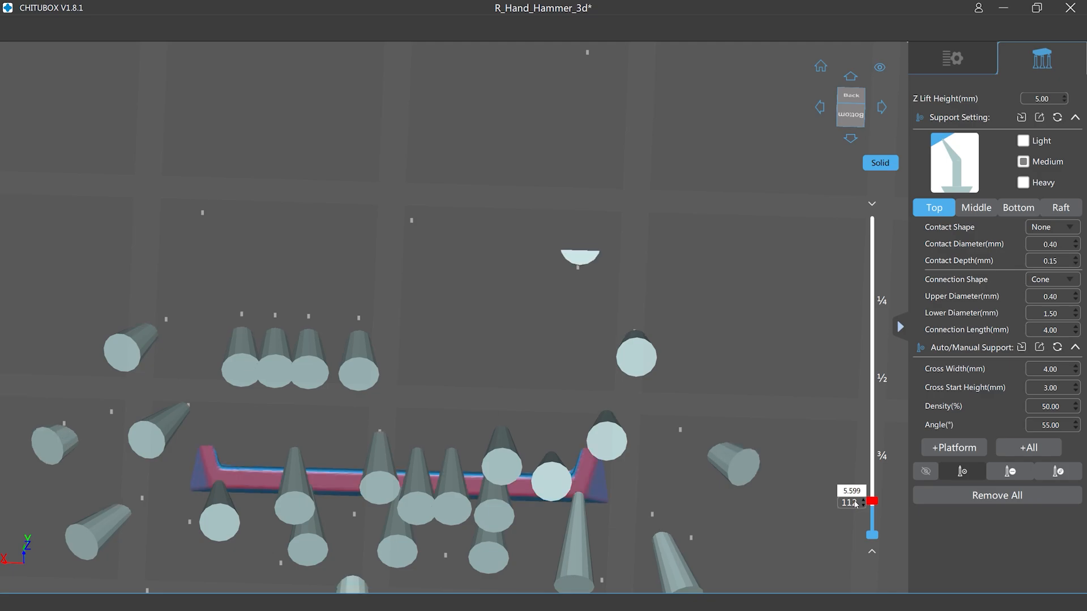
scroll(855, 504, up, 10)
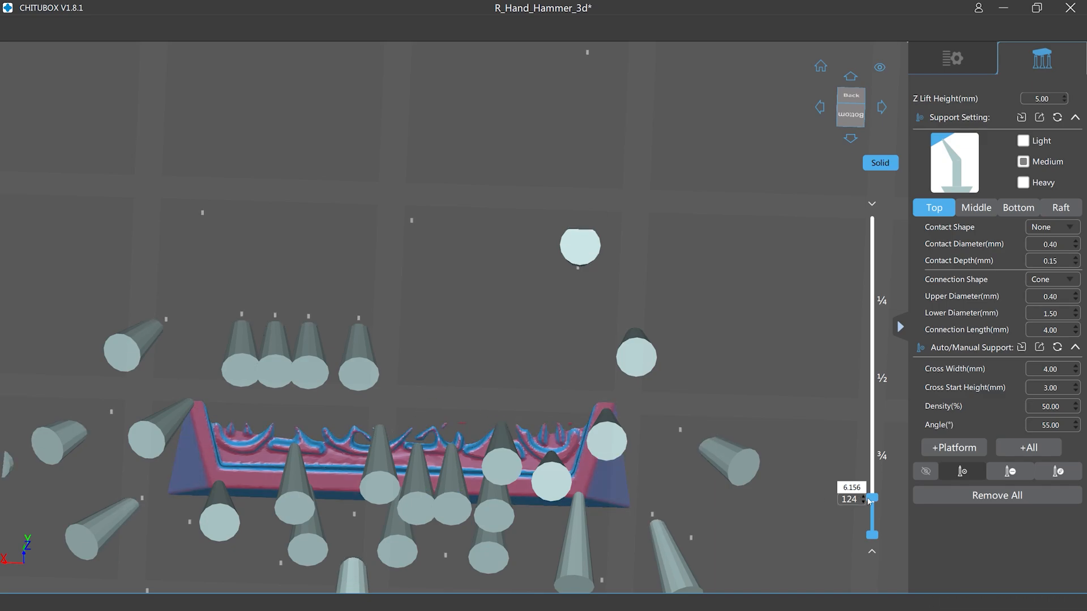
scroll(873, 500, up, 2)
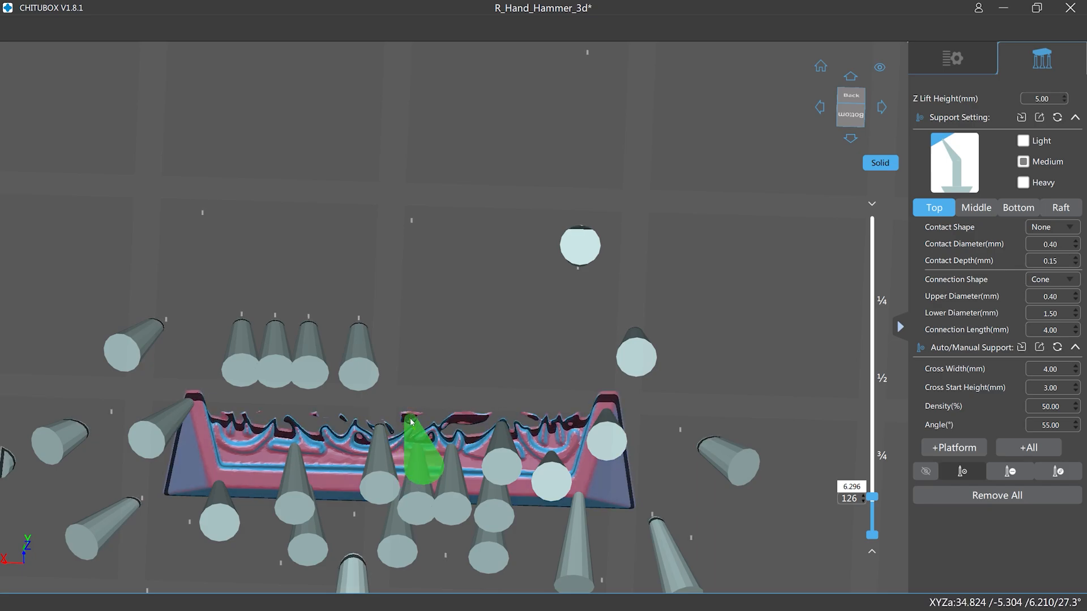
click(340, 421)
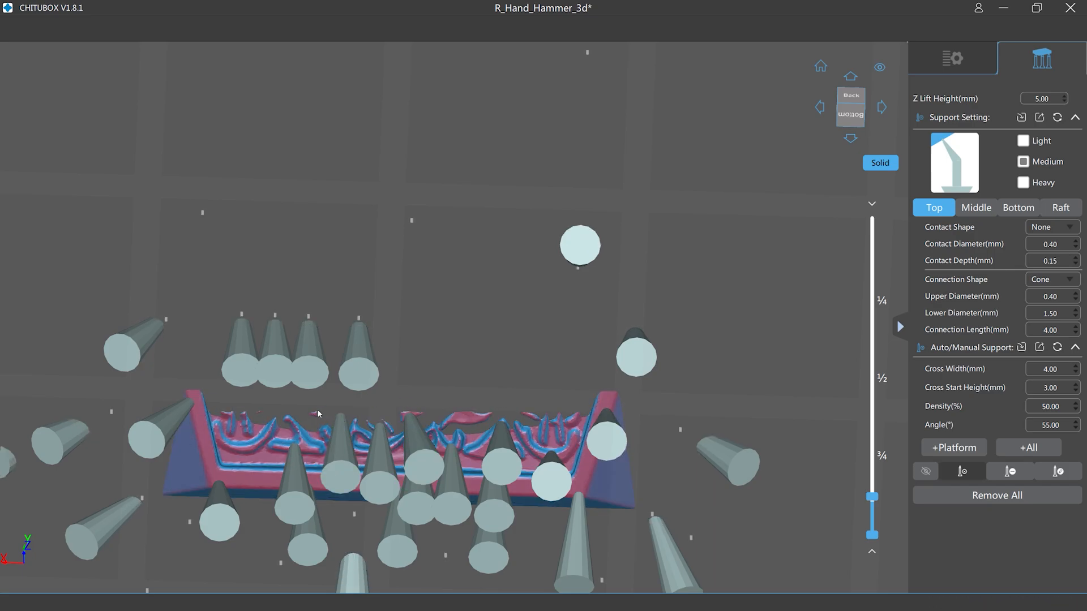
Add three Medium supports to unsupported islands along the cut edge of the hammer's lower ornament panel
click(314, 416)
click(257, 416)
click(481, 416)
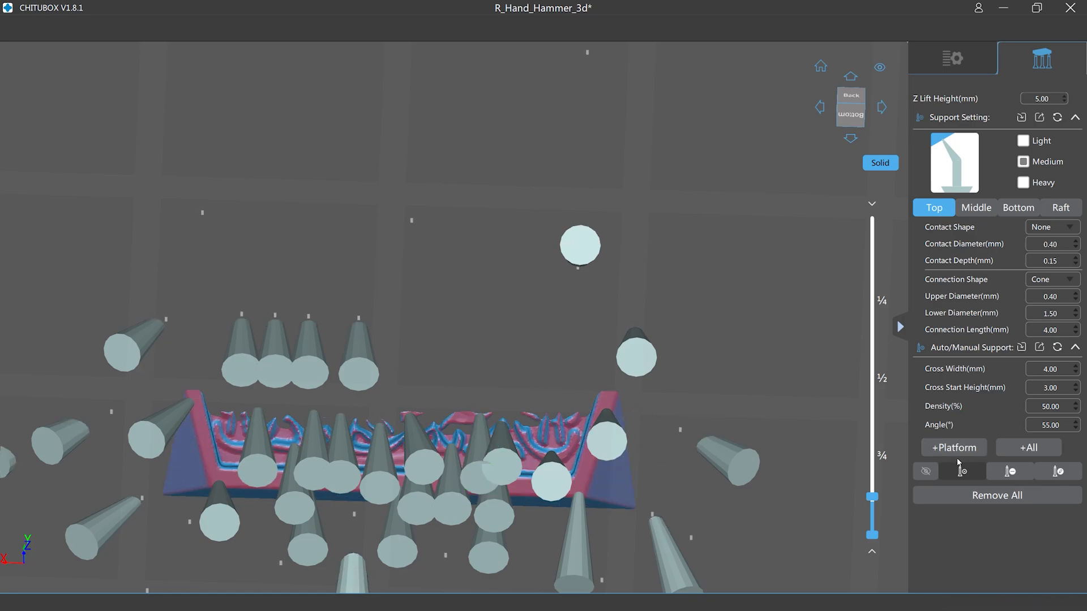
Raise the layer preview slightly and add three more Medium supports to the islands exposed on the ornament panel
click(871, 497)
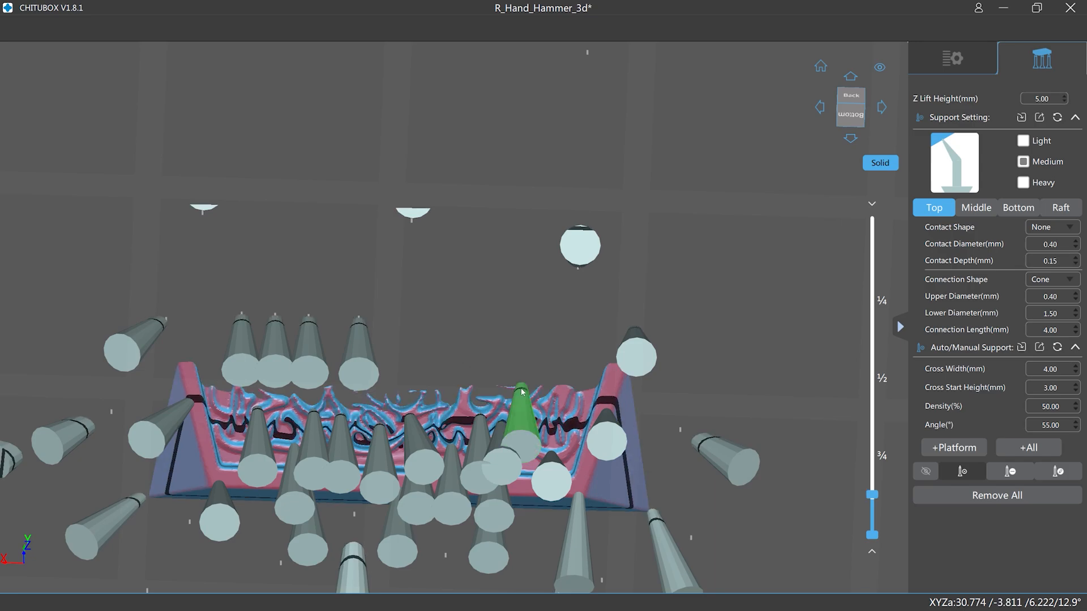
click(522, 392)
click(411, 396)
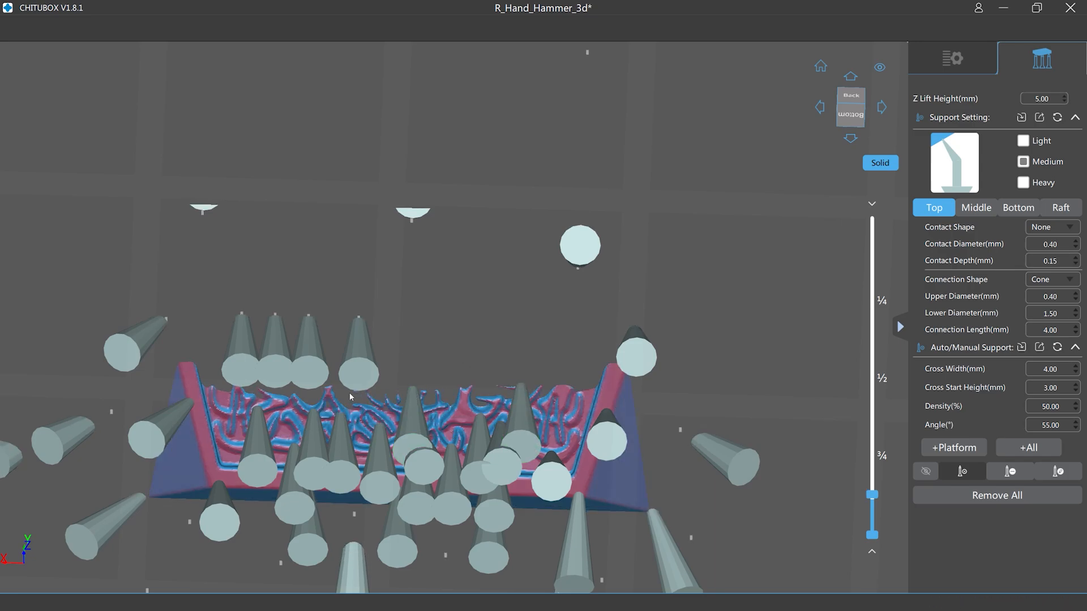
right_drag(483, 307, 367, 368)
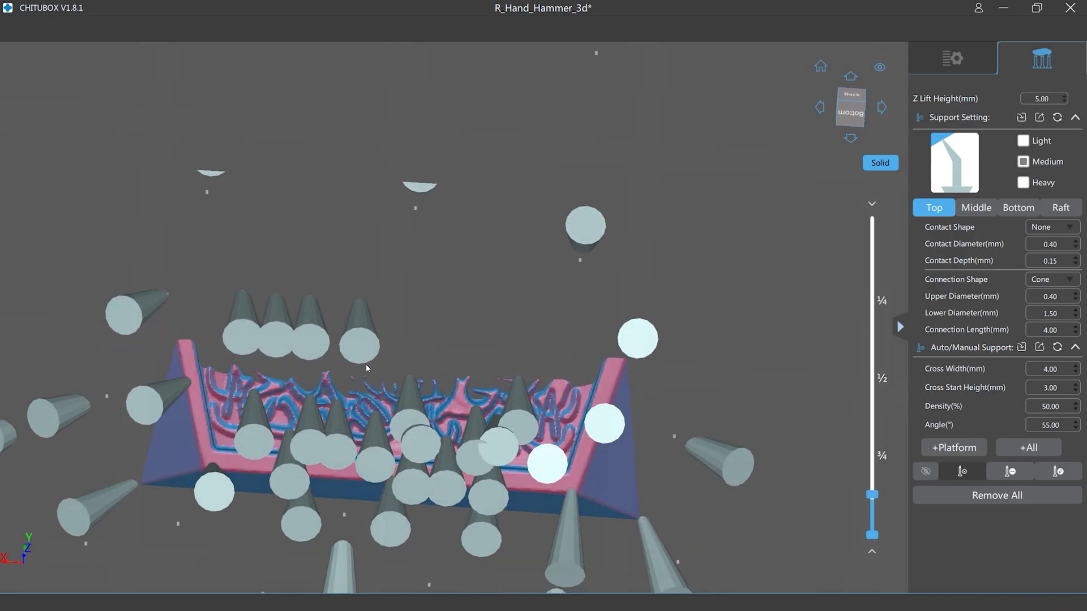
click(354, 381)
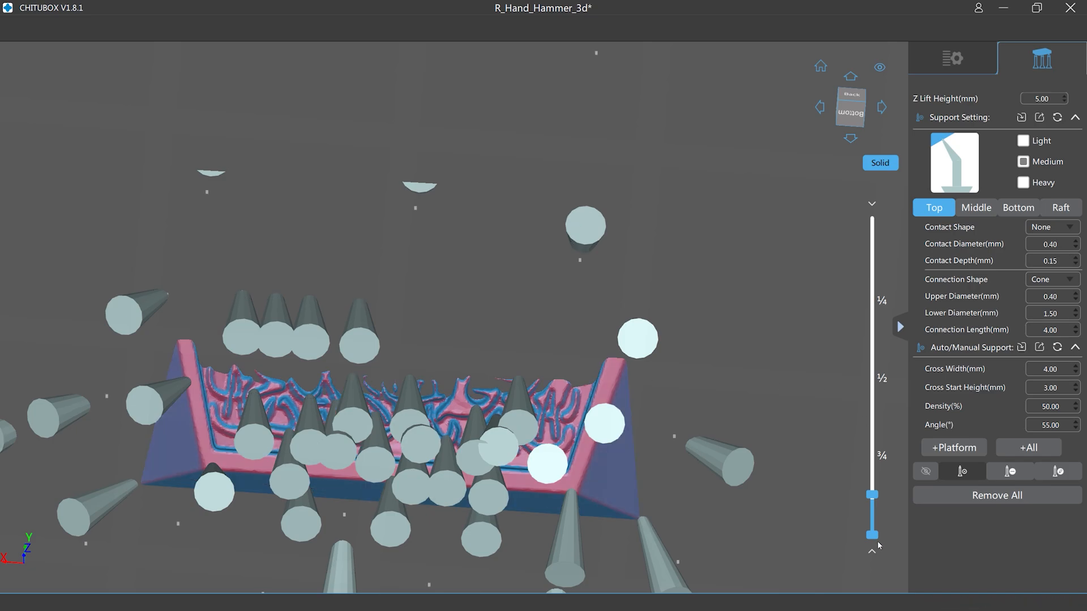
Restore the full layer preview and examine the supports on the hammer head, hand, handle and strap from all around
drag(879, 502, 879, 318)
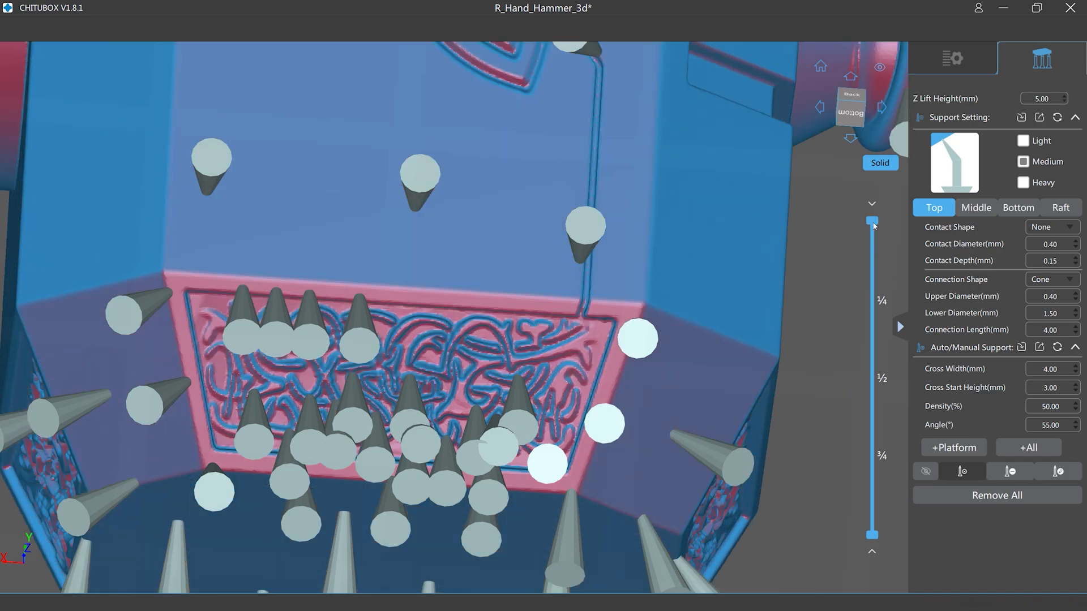
scroll(867, 231, down, 4)
right_drag(842, 246, 833, 281)
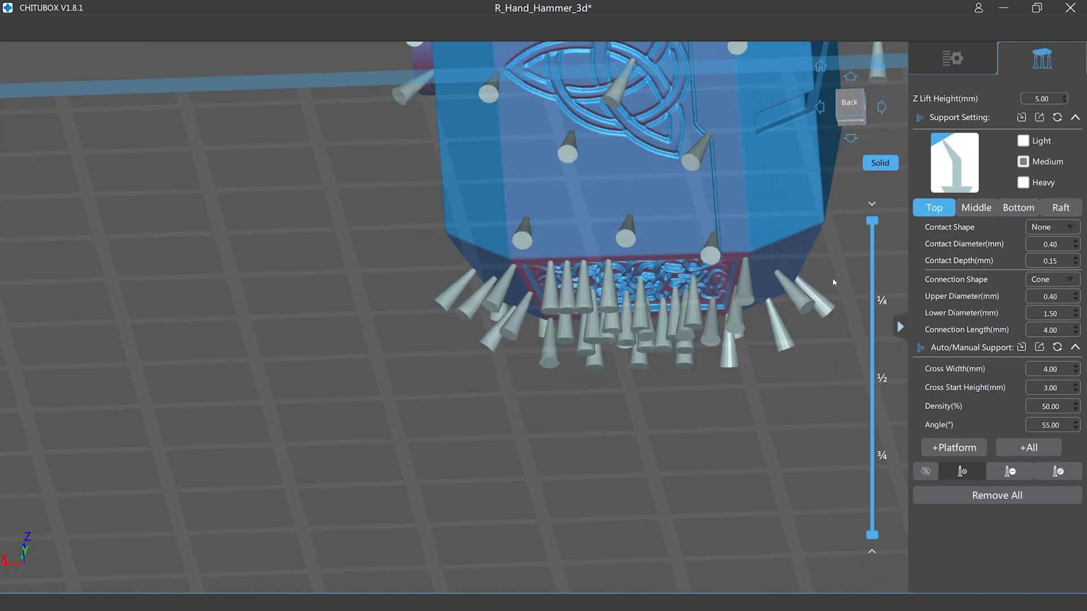
right_drag(719, 412, 222, 297)
scroll(421, 384, up, 3)
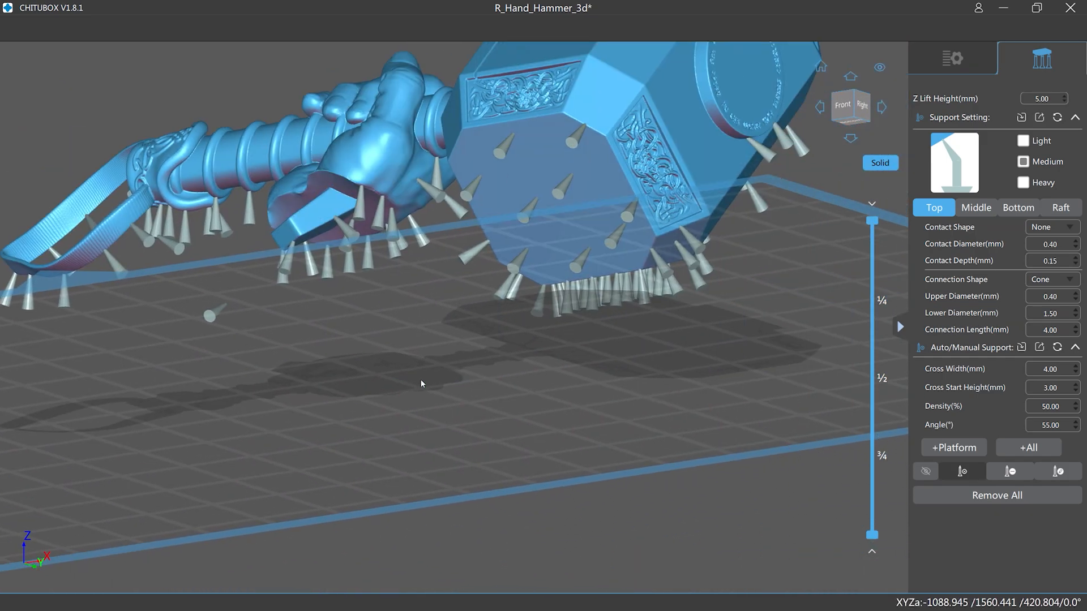
right_drag(680, 356, 585, 351)
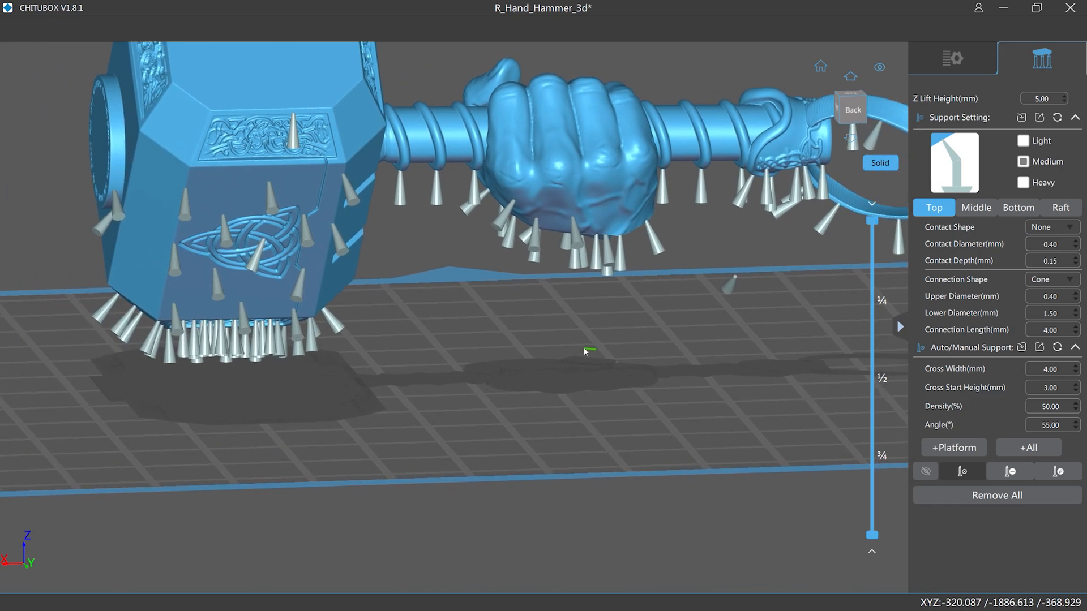
right_drag(679, 381, 659, 285)
scroll(635, 130, up, 5)
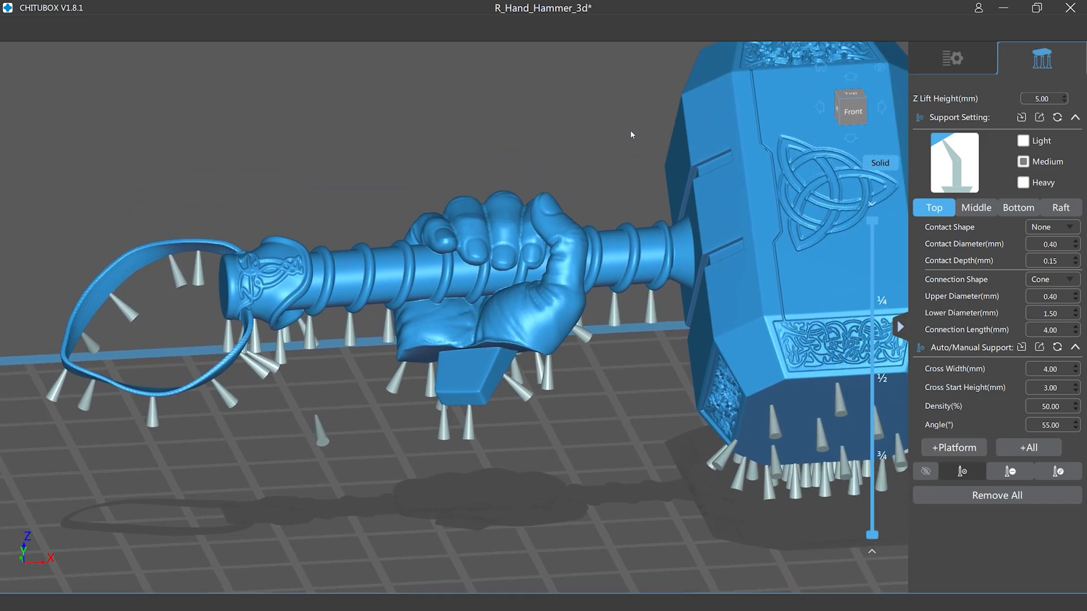
scroll(589, 130, down, 4)
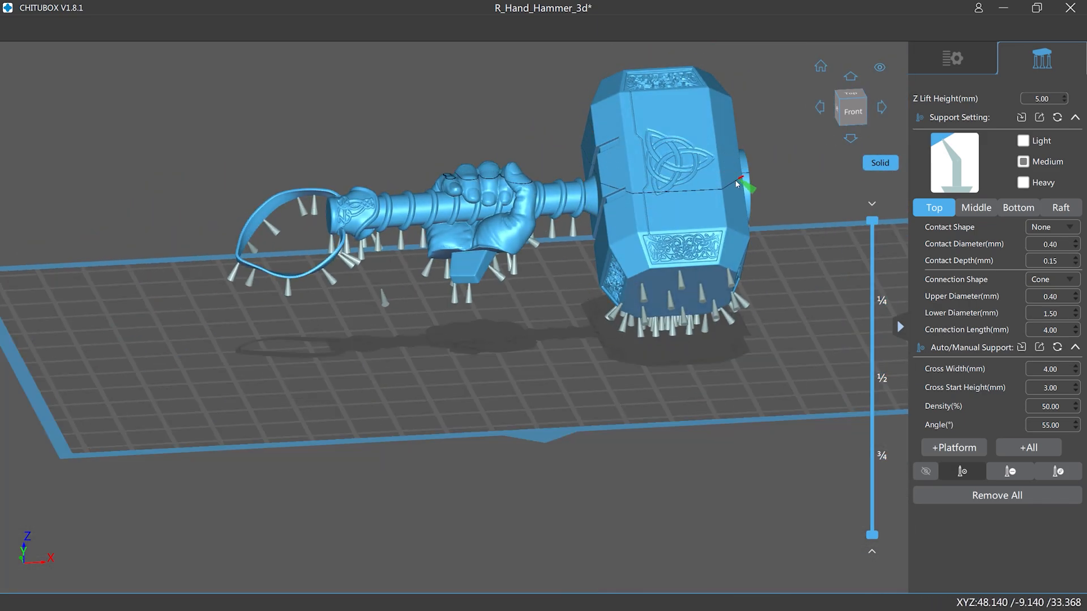
right_drag(799, 164, 684, 171)
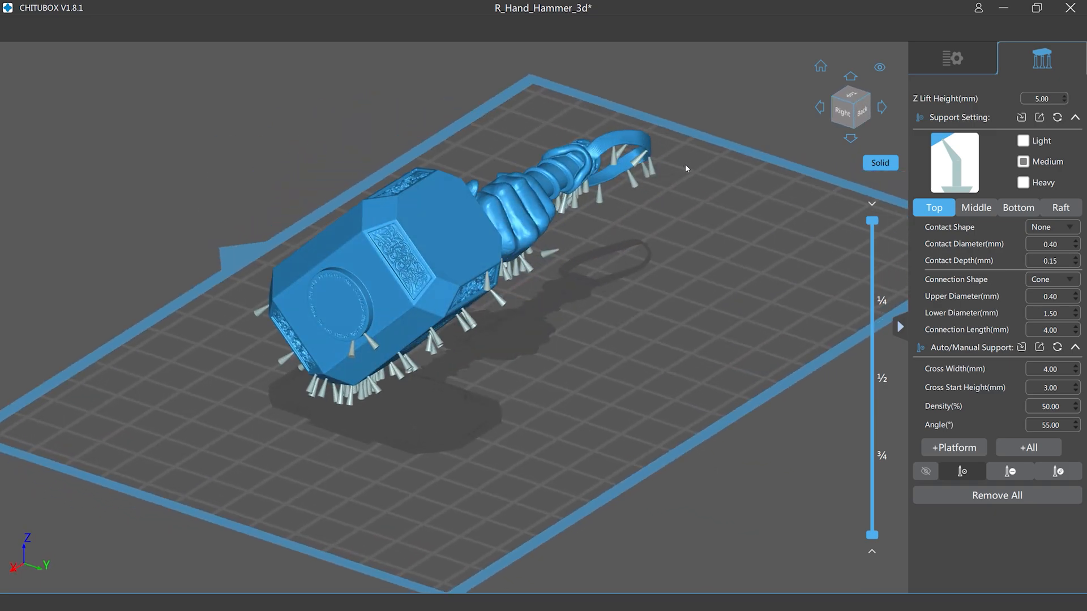
right_drag(743, 175, 695, 166)
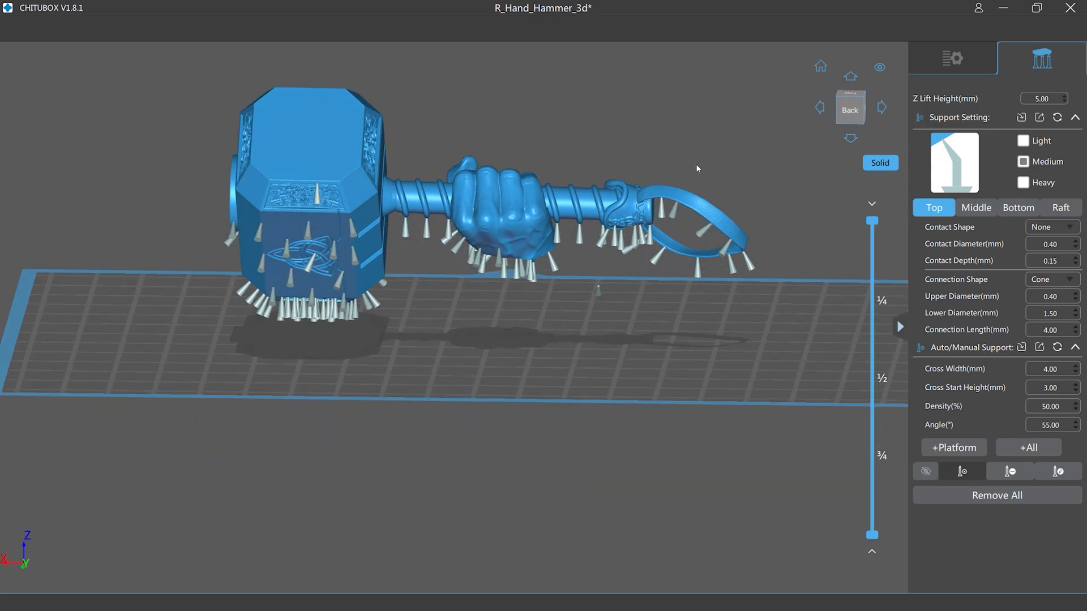
Remove all supports from the hammer model
click(825, 66)
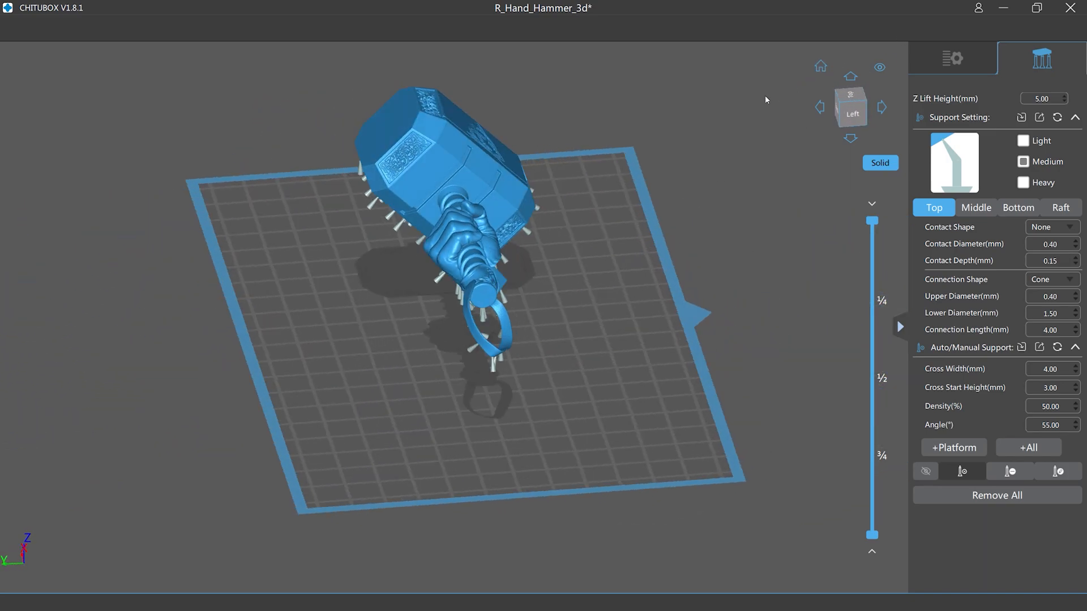
scroll(711, 161, up, 1)
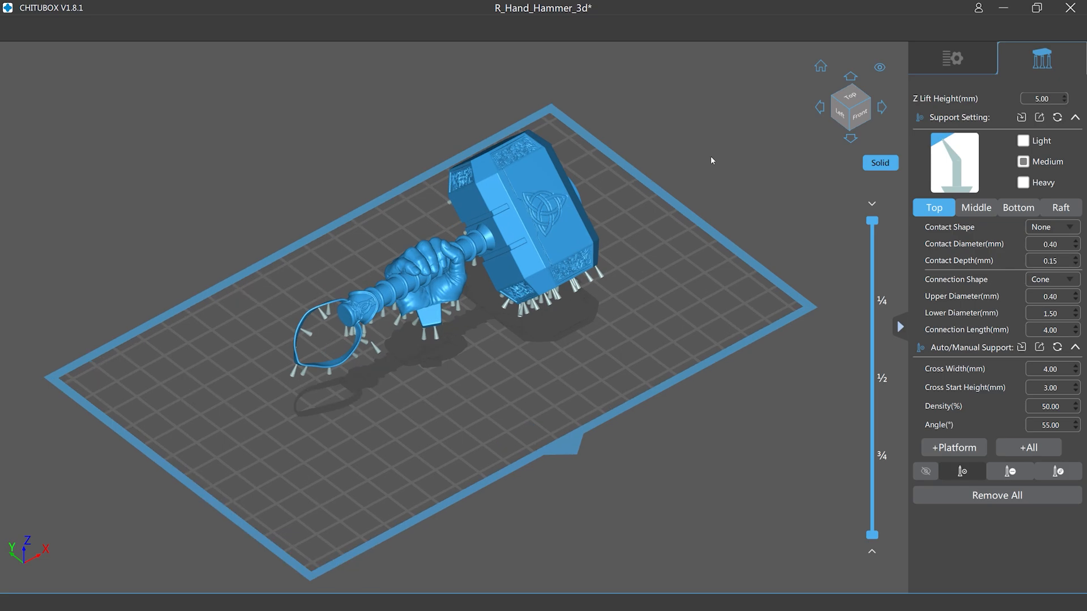
click(974, 494)
click(558, 343)
Examine the hammer's contact points from the front and below, cutting the layer preview to layer 122
drag(738, 343, 738, 331)
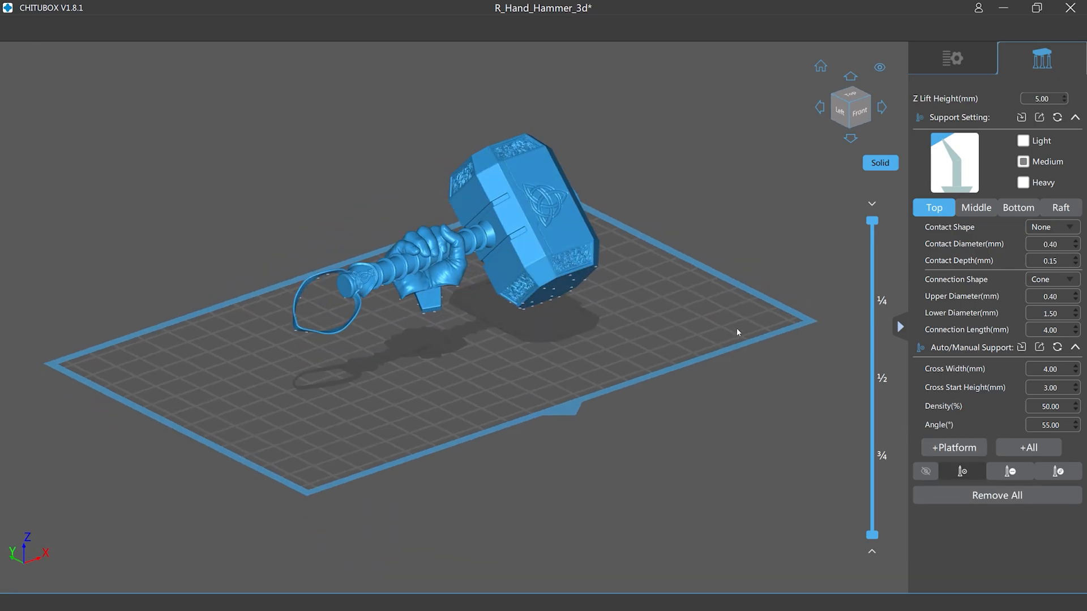
scroll(645, 287, up, 4)
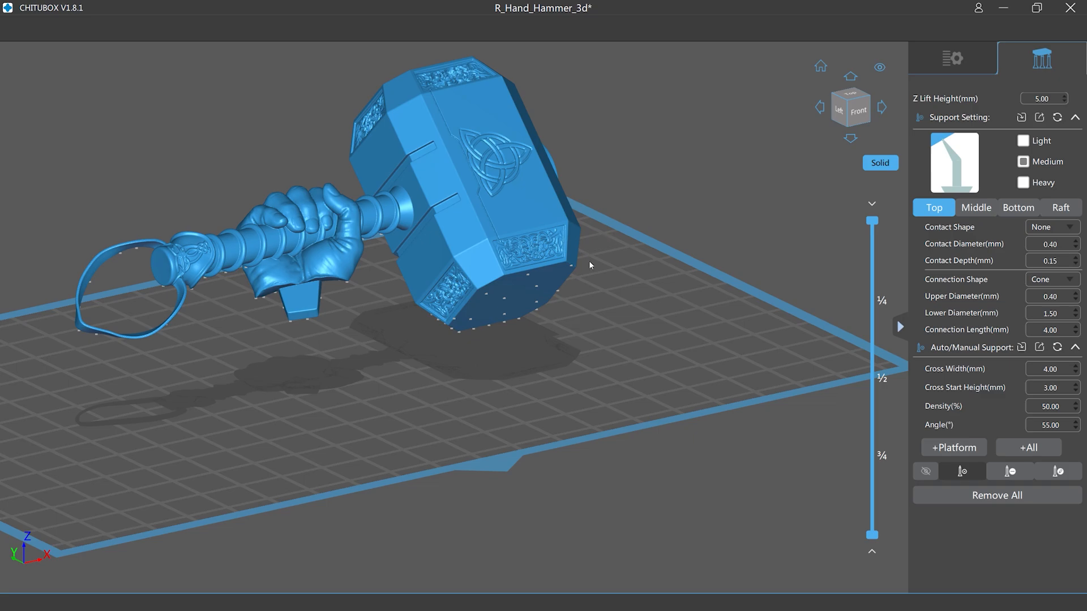
drag(587, 264, 589, 199)
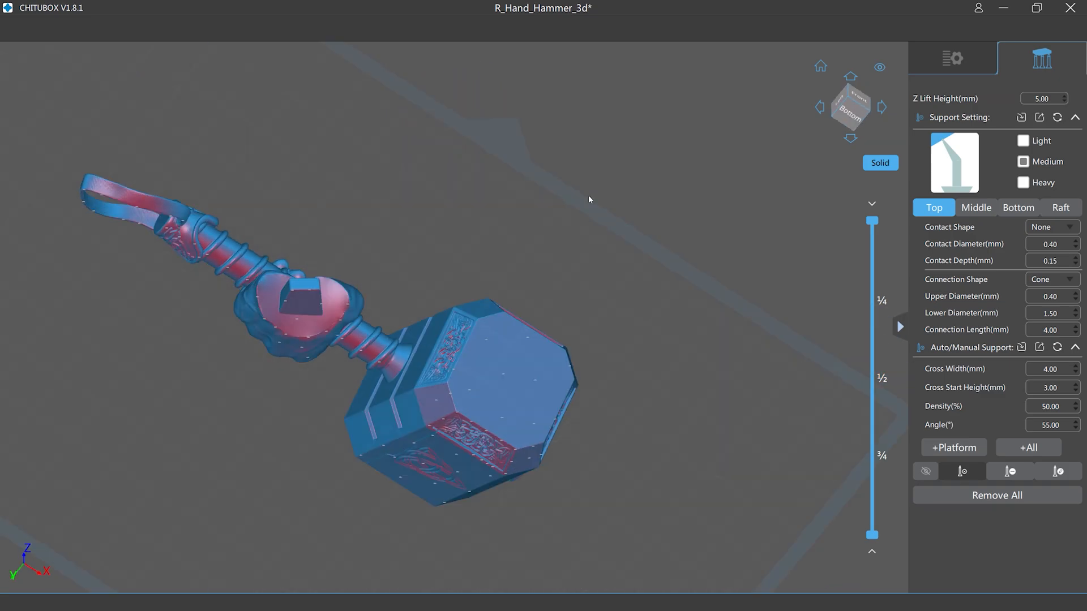
mouse_move(589, 195)
right_down()
mouse_move(584, 271)
mouse_move(575, 254)
right_up()
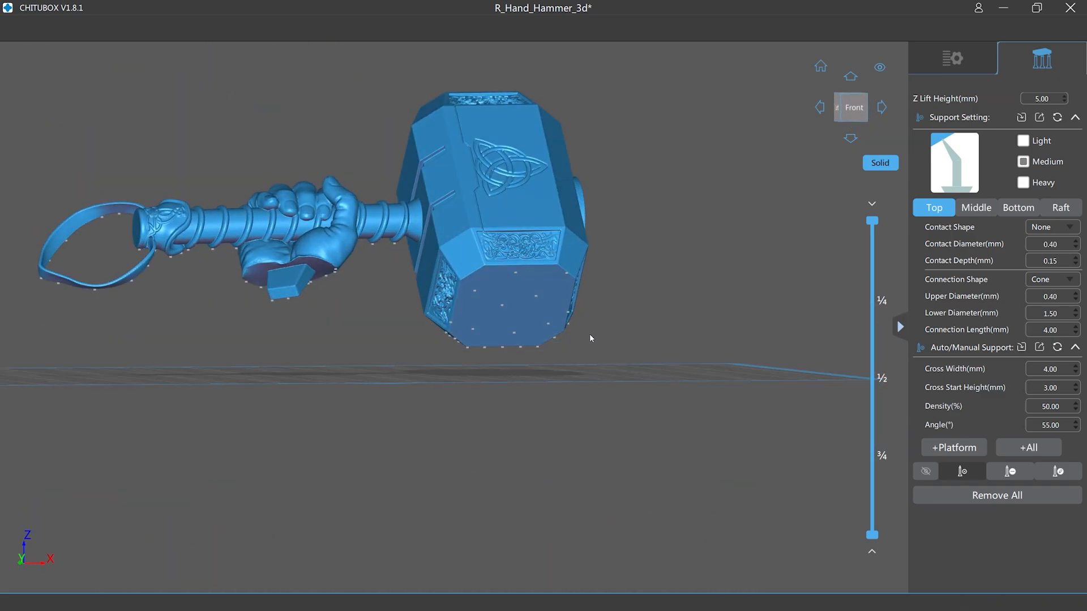
drag(872, 221, 875, 500)
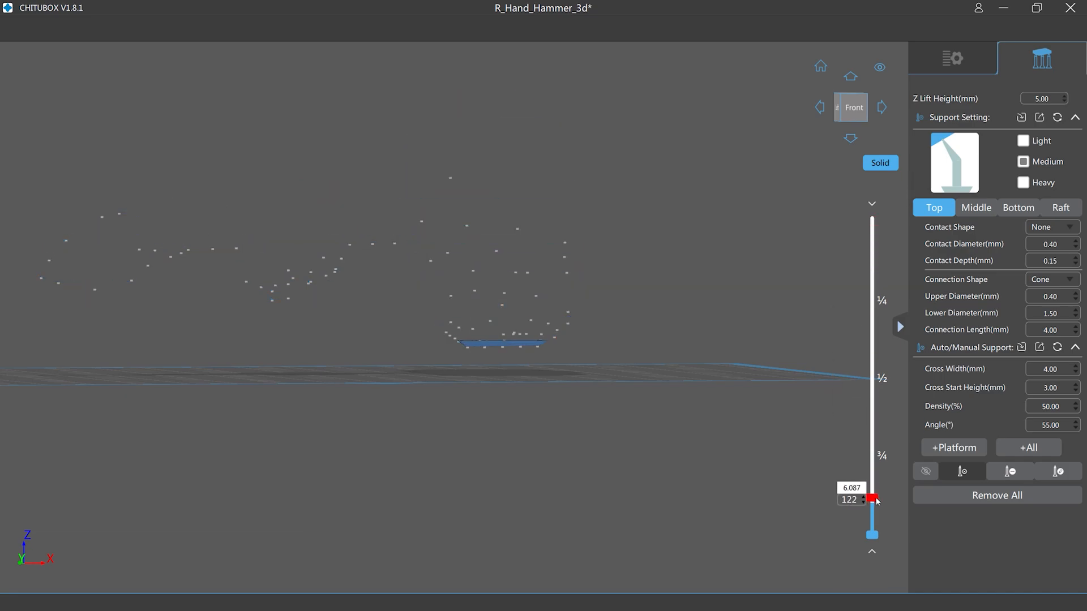
right_drag(702, 341, 704, 309)
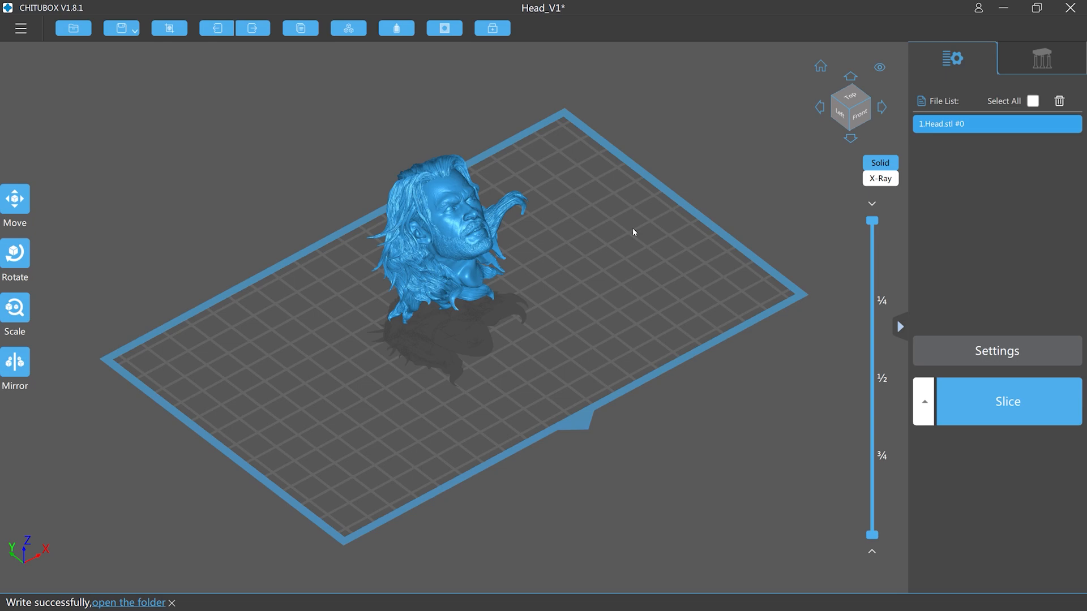
Examine the head model's loose hair strands, ear and beard up close
drag(616, 228, 593, 206)
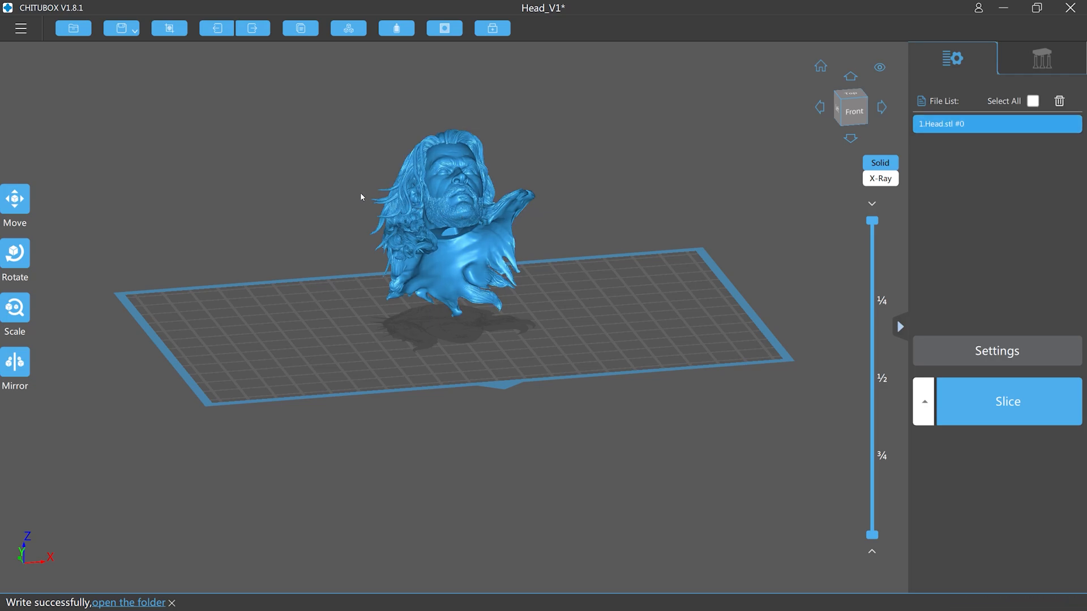
scroll(360, 193, up, 5)
scroll(399, 210, up, 5)
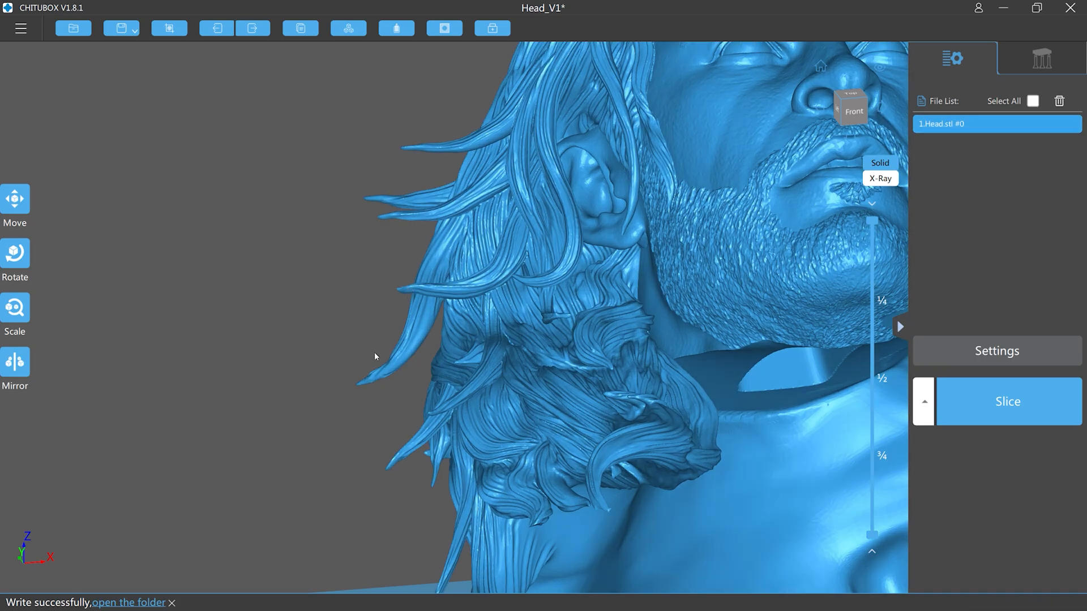
mouse_move(376, 356)
mouse_down()
mouse_move(393, 325)
mouse_move(385, 341)
mouse_up()
right_drag(384, 341, 349, 361)
scroll(382, 343, down, 4)
scroll(377, 183, down, 2)
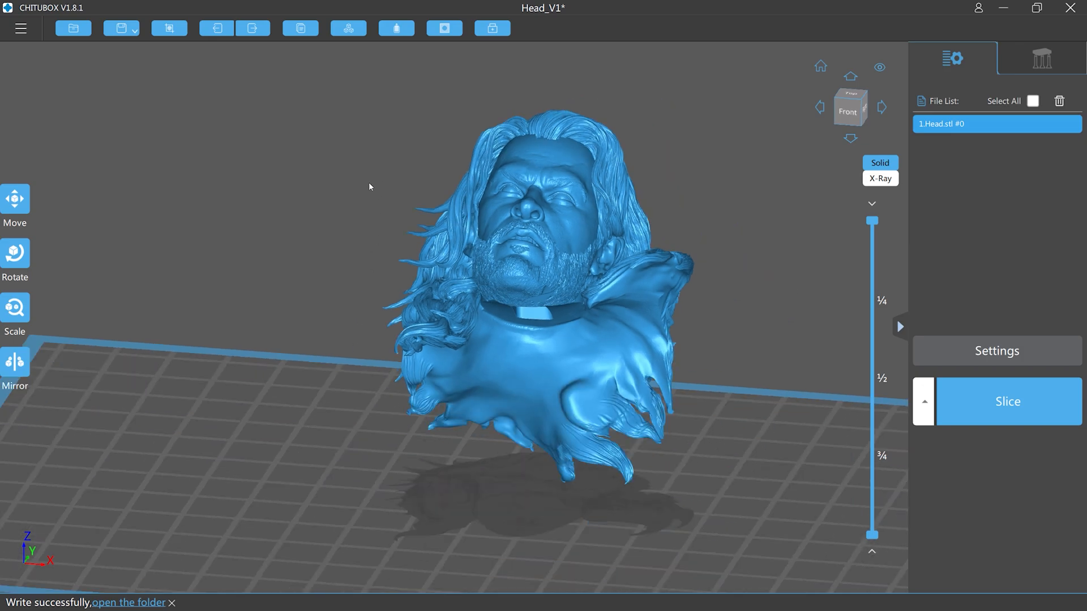
Examine the head model's face, hair and torn collar from several front angles
right_drag(687, 188, 389, 186)
scroll(544, 201, up, 10)
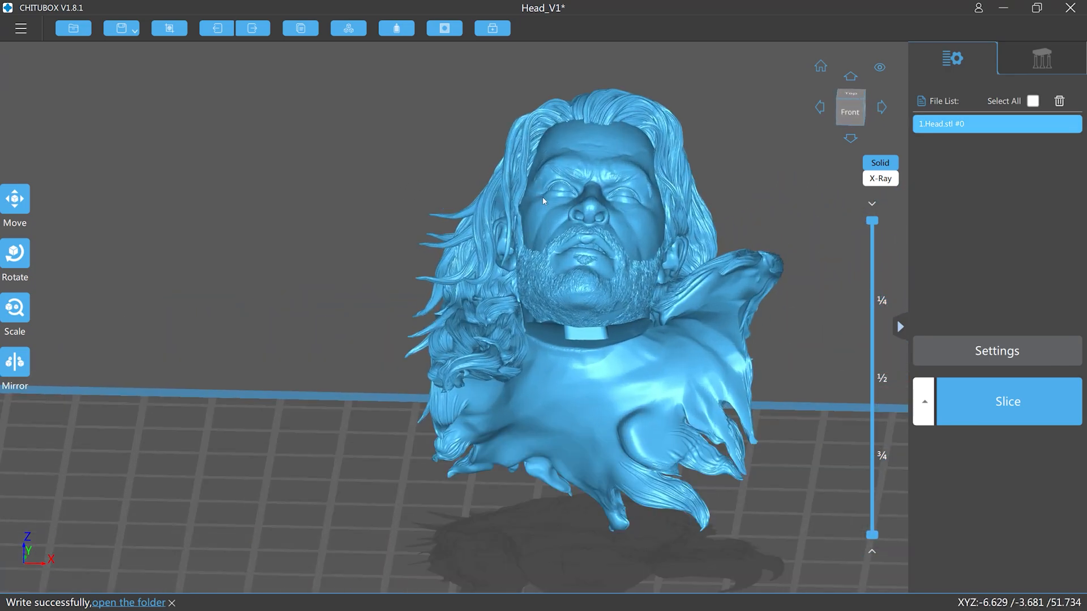
mouse_move(522, 223)
right_down()
mouse_move(483, 238)
mouse_move(517, 227)
mouse_move(601, 239)
mouse_move(525, 228)
mouse_move(519, 244)
mouse_move(531, 240)
right_up()
scroll(531, 236, down, 8)
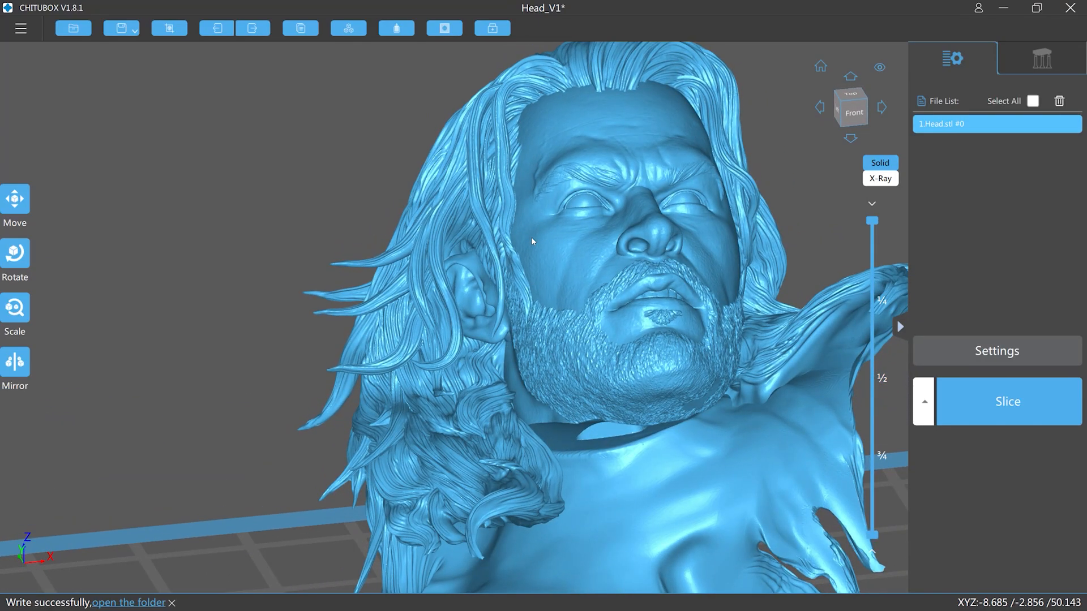
mouse_move(671, 184)
right_down()
mouse_move(649, 191)
mouse_move(658, 184)
right_up()
scroll(526, 229, up, 4)
scroll(523, 232, up, 2)
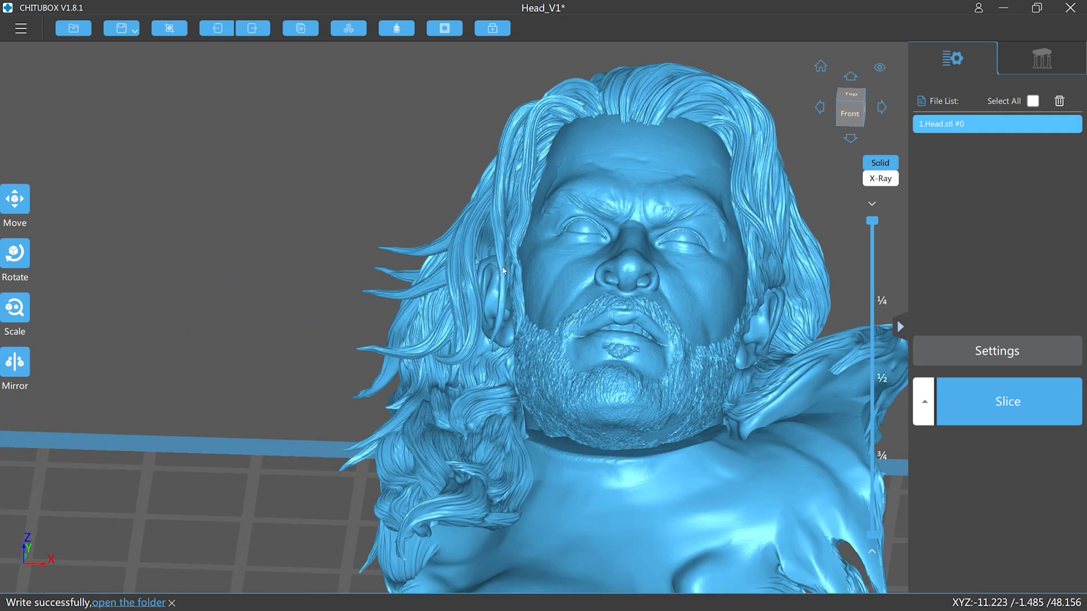
scroll(524, 272, down, 5)
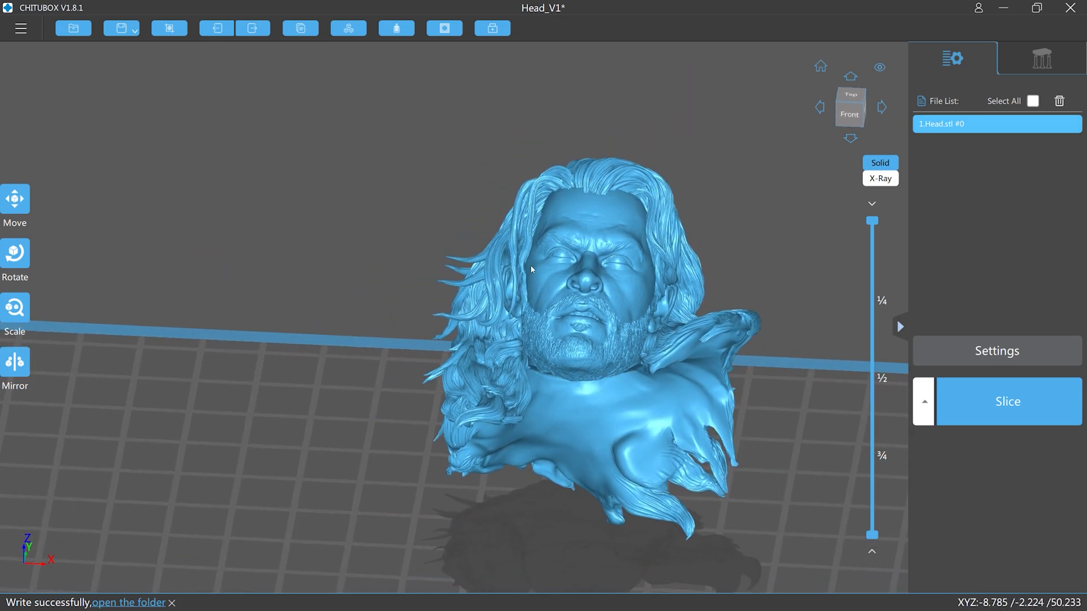
right_drag(667, 258, 726, 233)
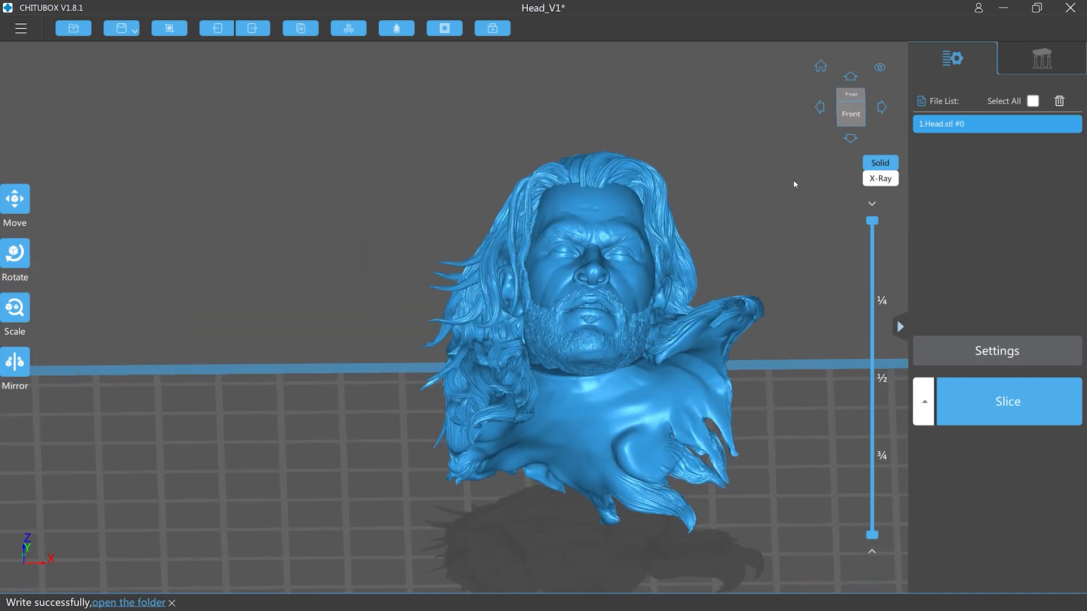
Choose Light supports for the head model and generate them automatically
click(825, 68)
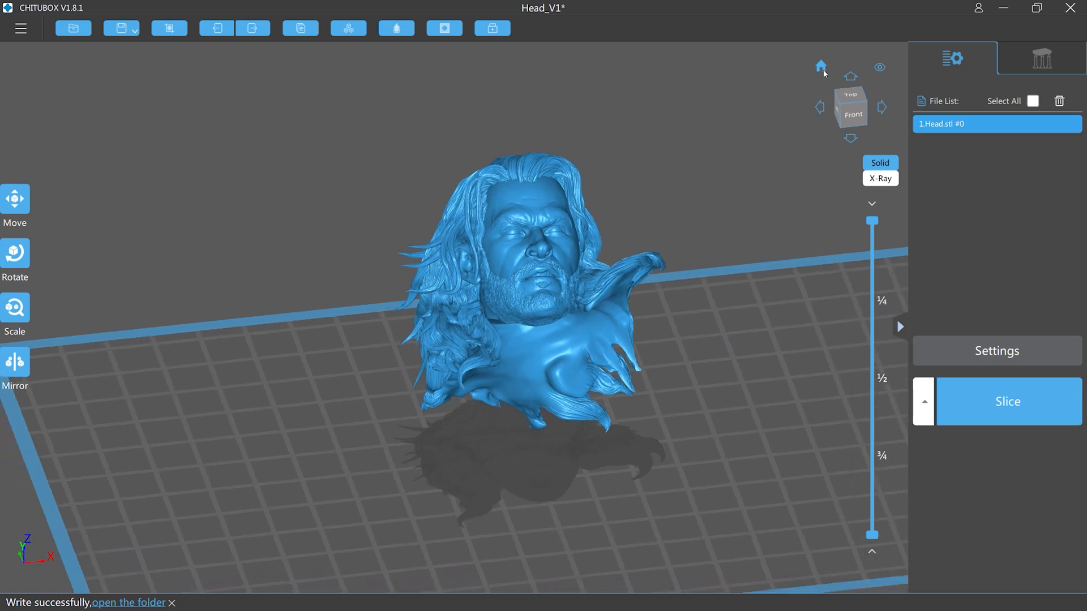
click(1010, 67)
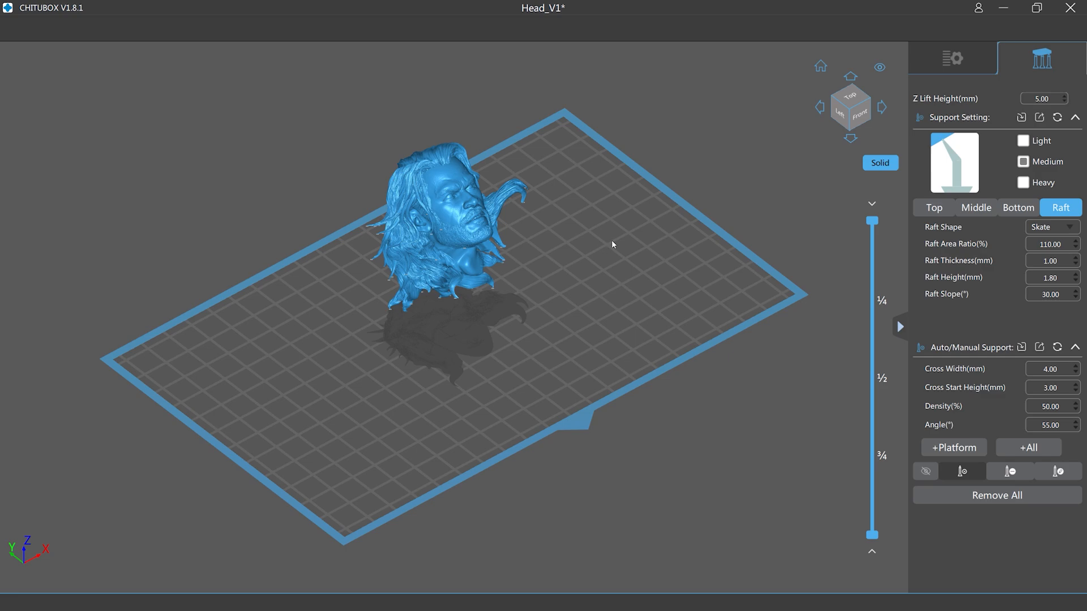
right_drag(689, 262, 669, 245)
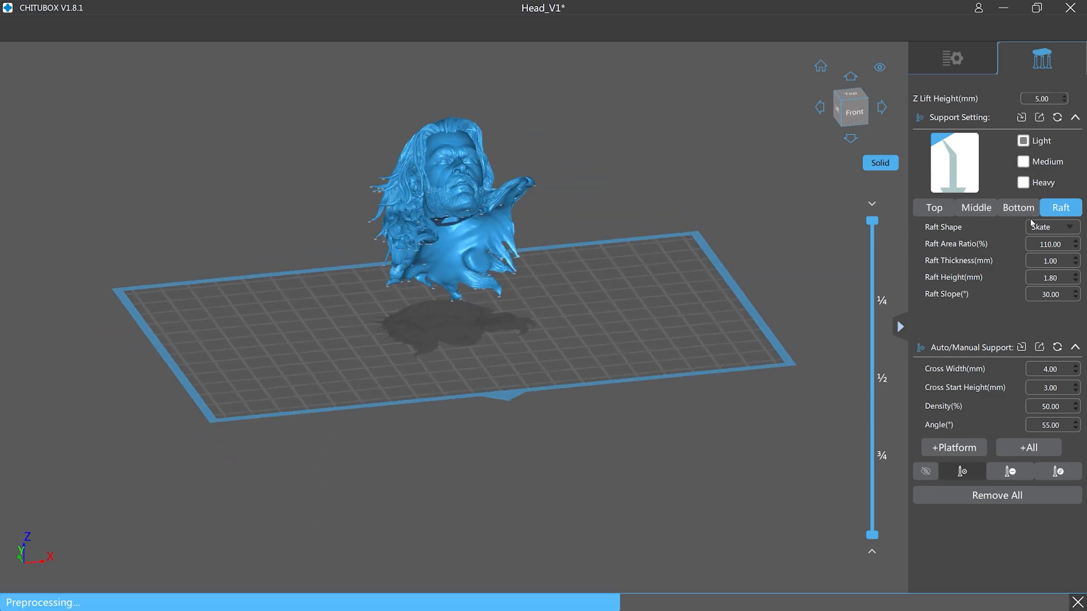
click(1030, 209)
click(1055, 210)
Inspect the head model and its raft outside support editing, and return to the support settings
right_drag(783, 228, 732, 246)
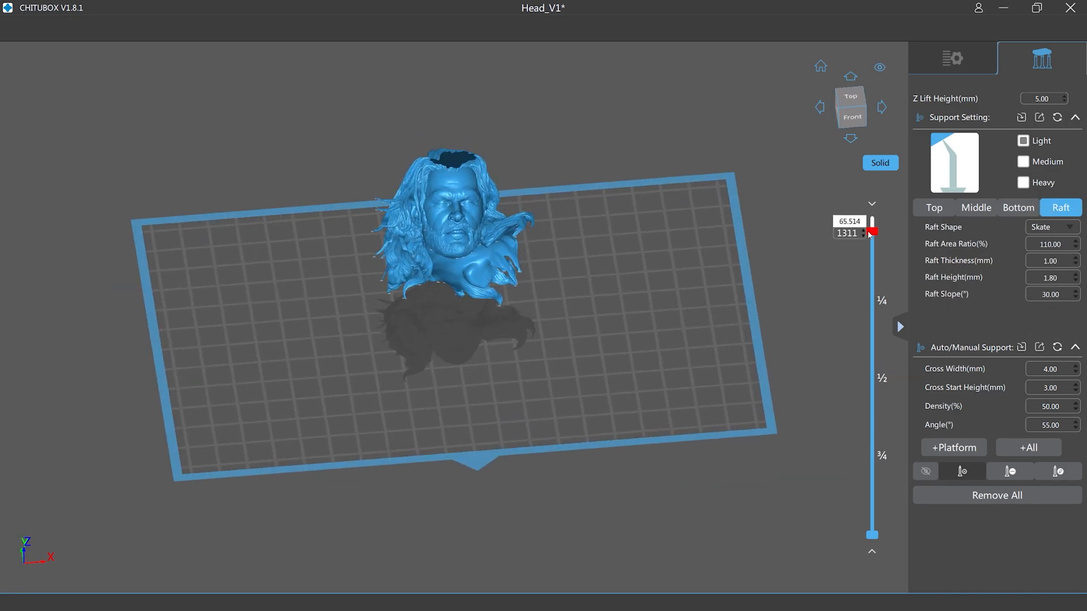
click(929, 51)
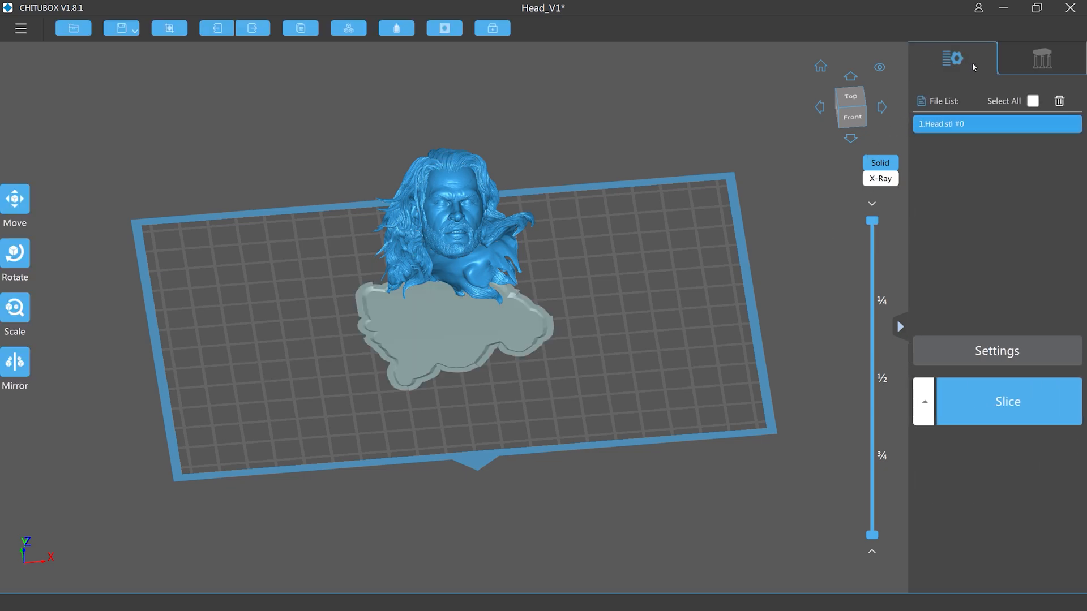
click(1014, 59)
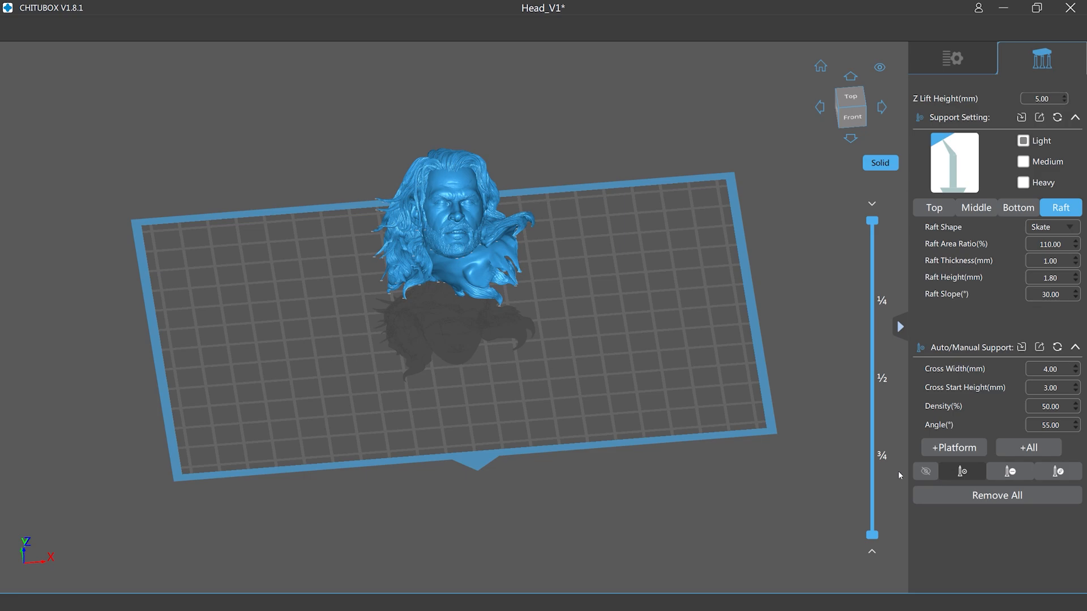
Show only the raft and support contact points on the head model, and inspect the raft from the front
click(925, 472)
drag(667, 355, 648, 338)
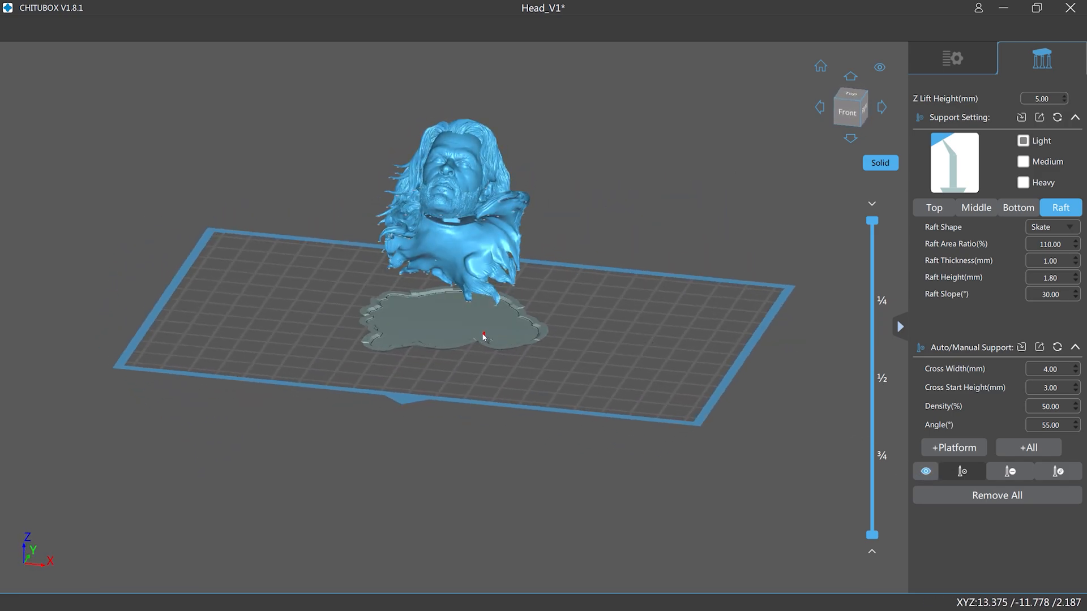
scroll(458, 326, up, 3)
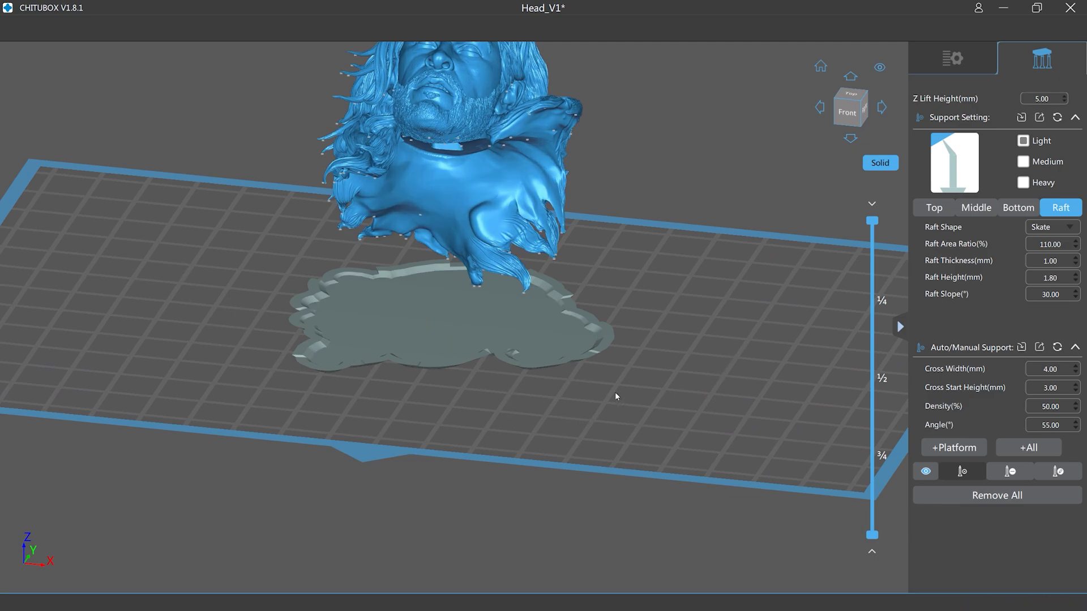
drag(664, 378, 411, 349)
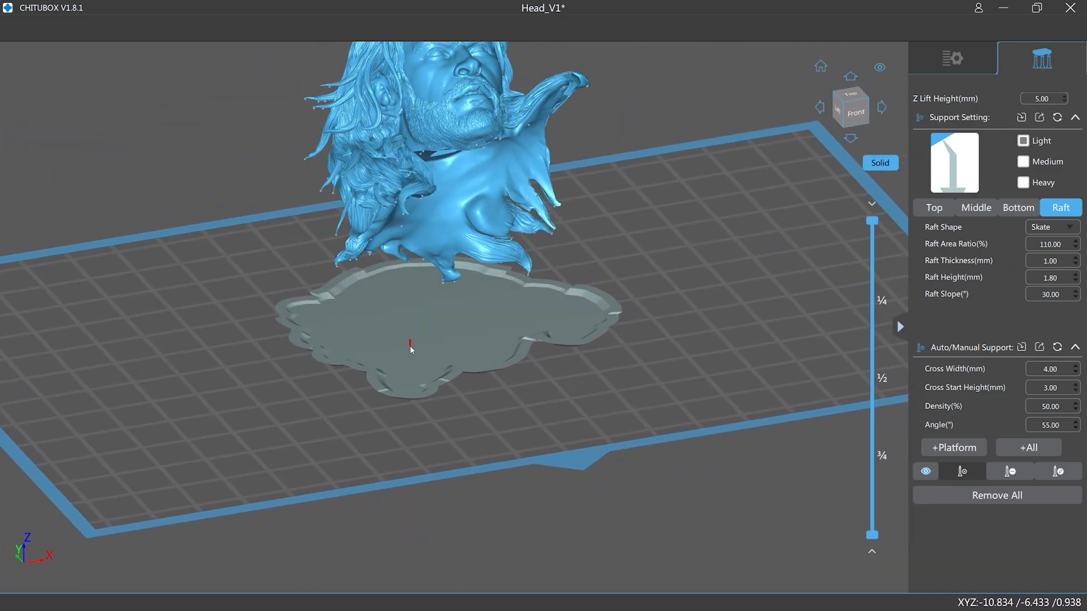
Place manual Light supports on the head model's chest drapery, chin and raised collar tip, and examine them from the front
click(450, 241)
click(466, 131)
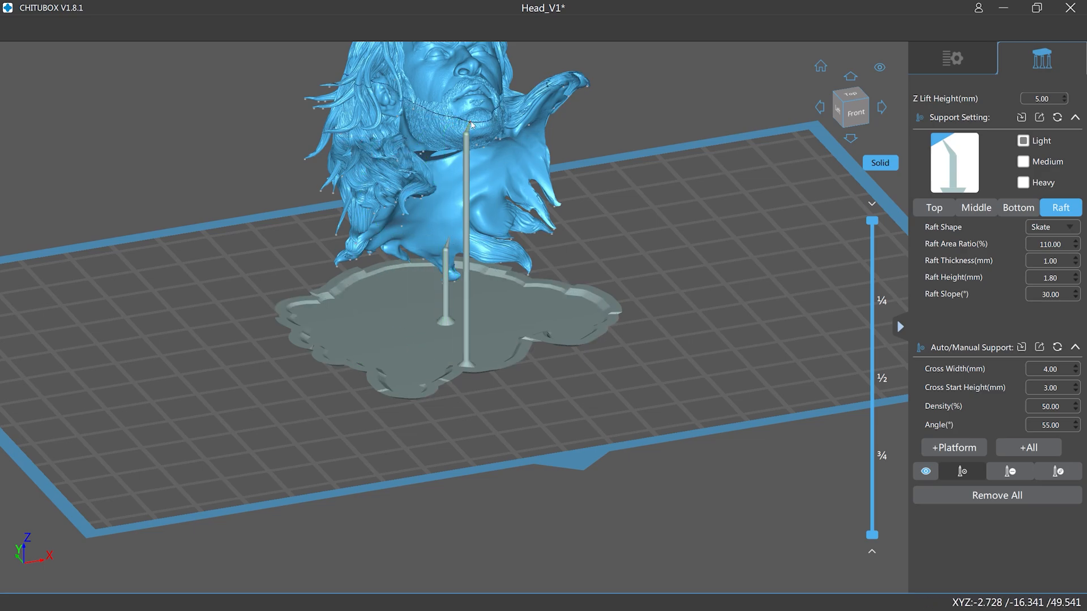
click(556, 103)
drag(607, 239, 600, 230)
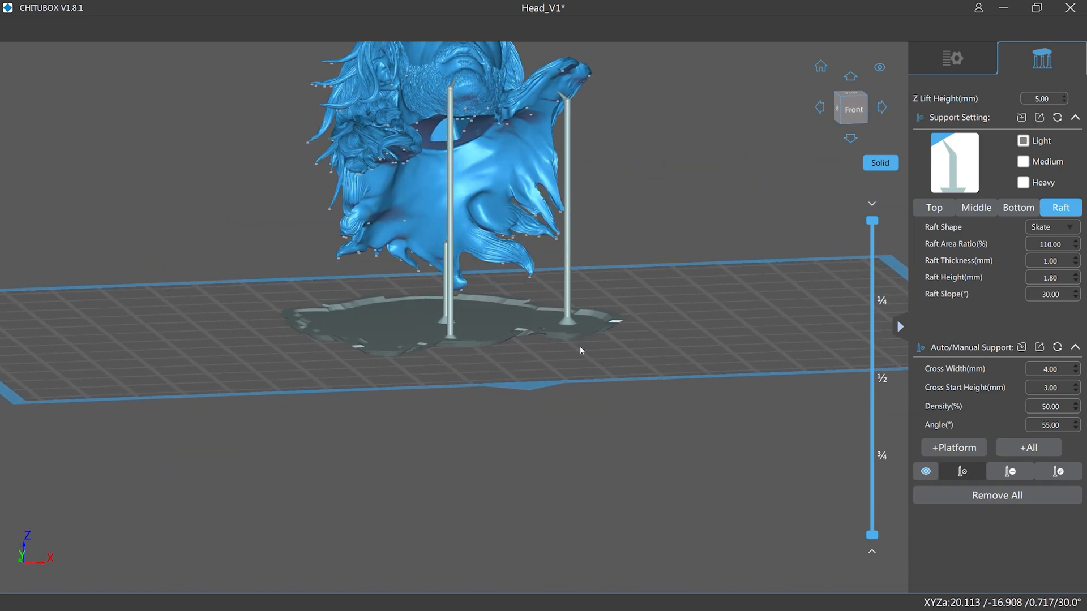
drag(627, 317, 609, 330)
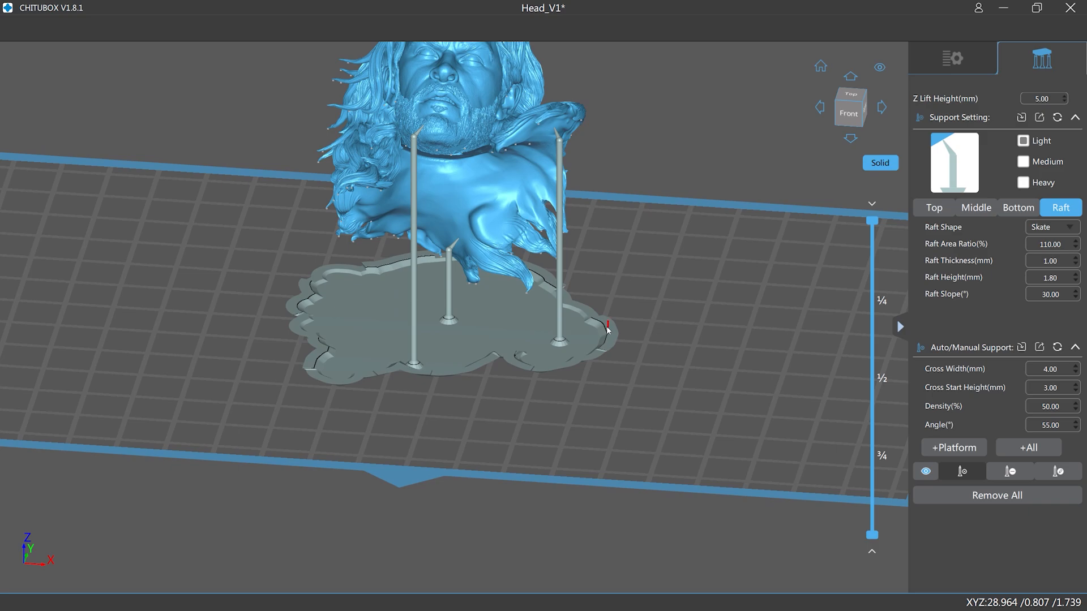
drag(576, 222, 591, 244)
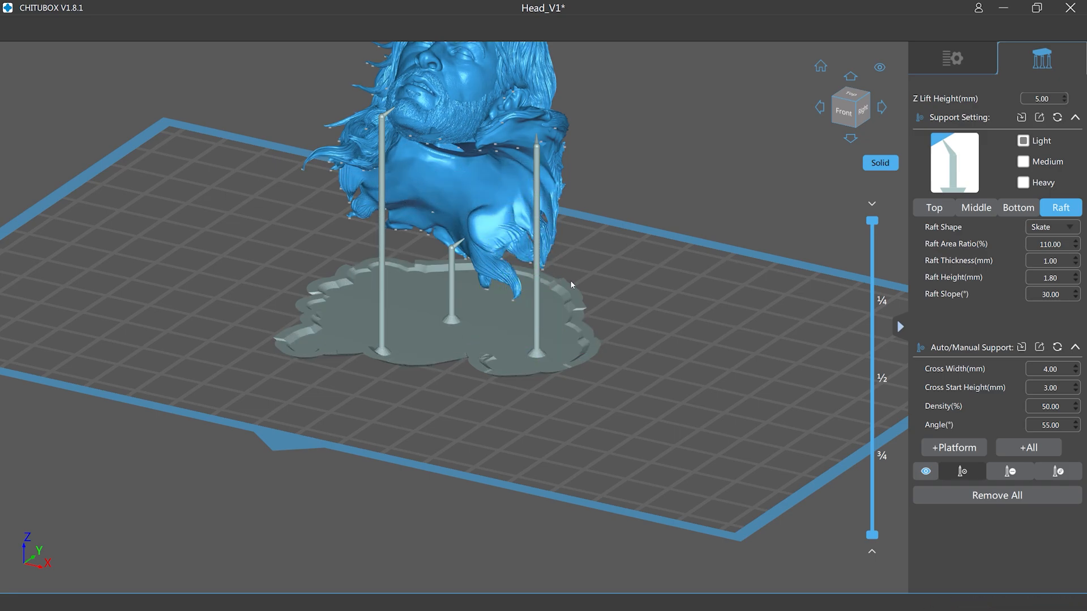
Compare the trial supports from both sides, and undo the ones on the chin and collar tip
mouse_move(601, 265)
right_down()
mouse_move(596, 276)
mouse_move(571, 270)
mouse_move(599, 257)
right_up()
right_drag(512, 319, 480, 367)
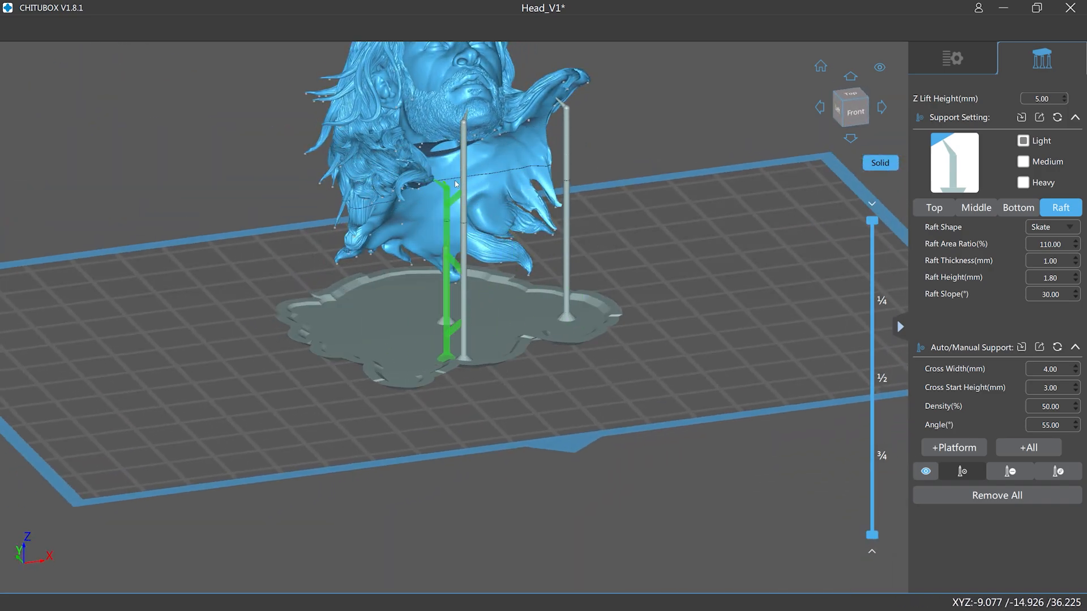
right_drag(540, 213, 633, 335)
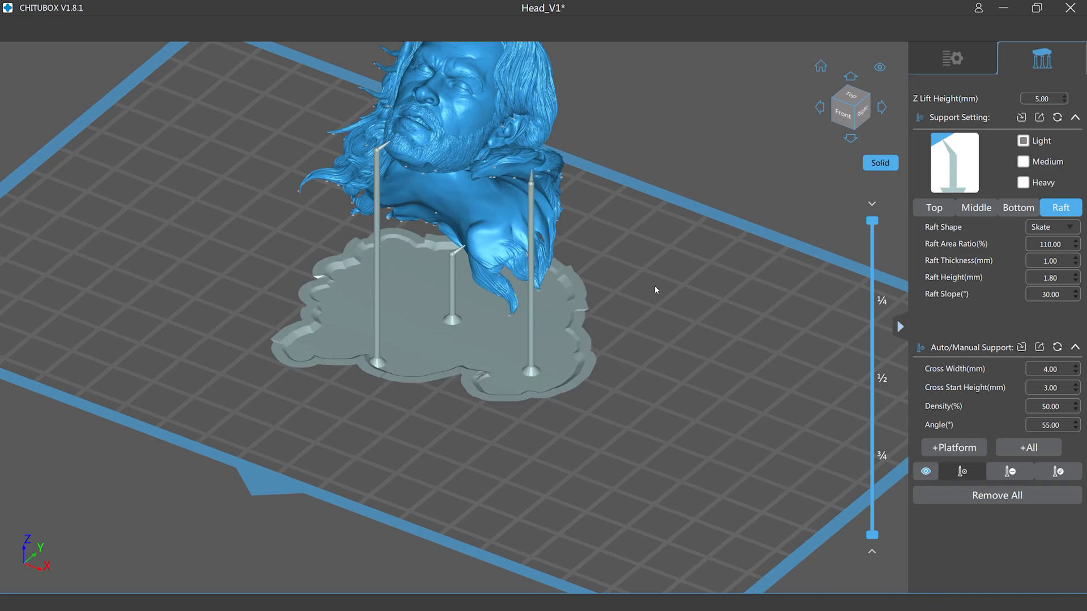
key(ctrl+z)
key(ctrl+z)
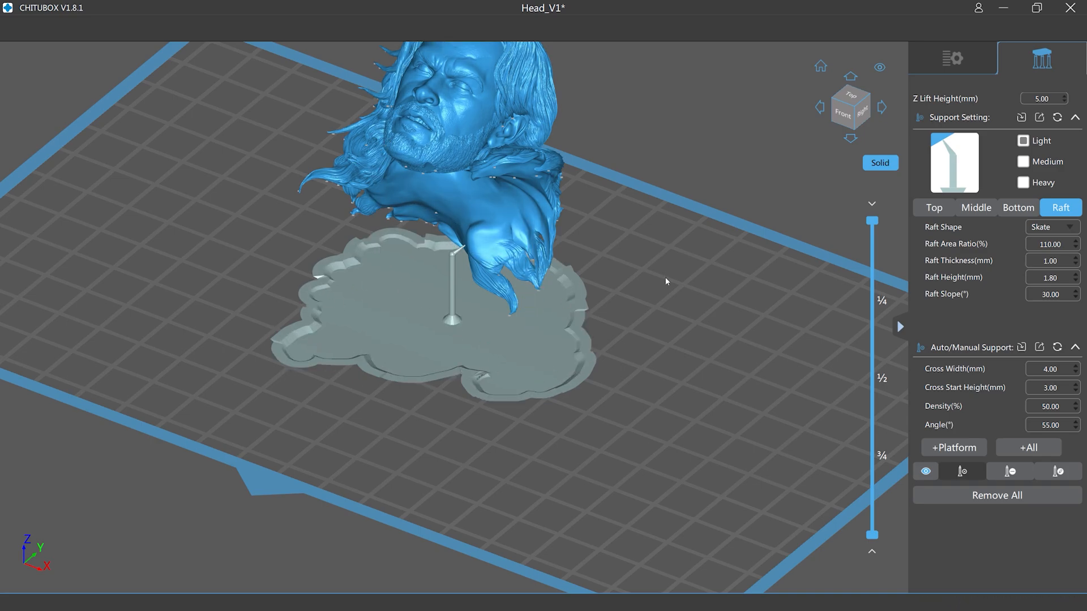
Cut the model to layer 190 seen from below, and place Medium supports on the two lowest islands of the torn edge
right_drag(664, 277, 671, 177)
scroll(611, 227, up, 3)
middle_drag(663, 290, 770, 221)
right_drag(769, 221, 758, 232)
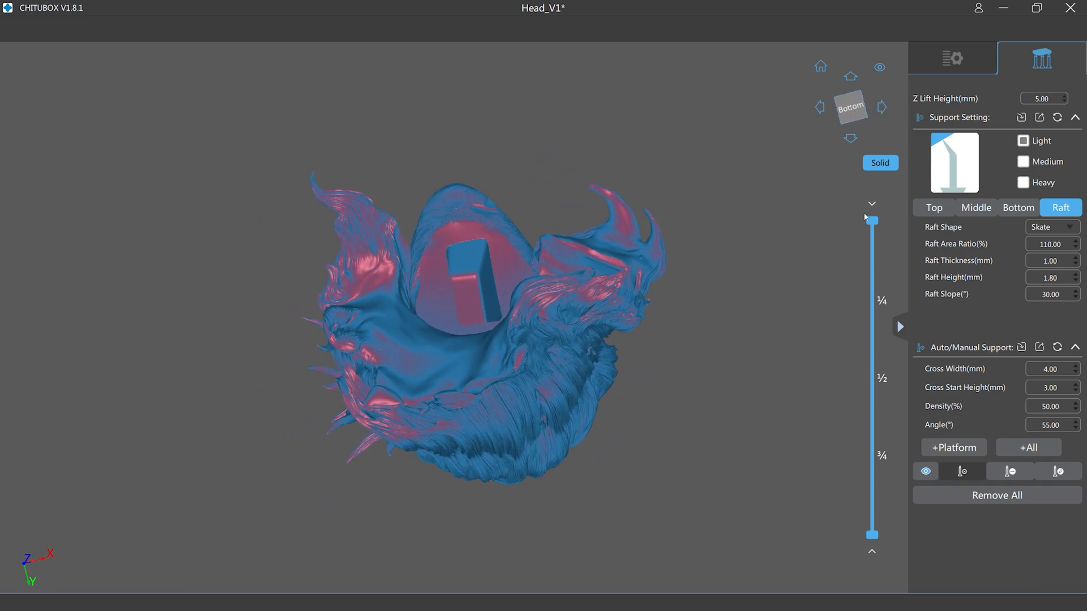
drag(876, 227, 869, 486)
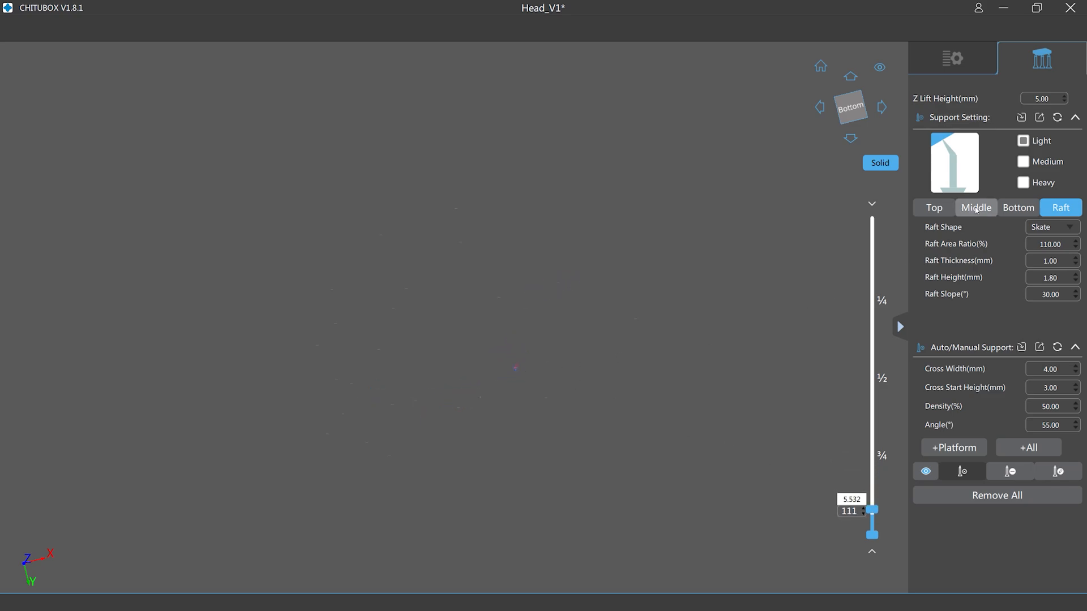
scroll(535, 389, up, 3)
click(485, 333)
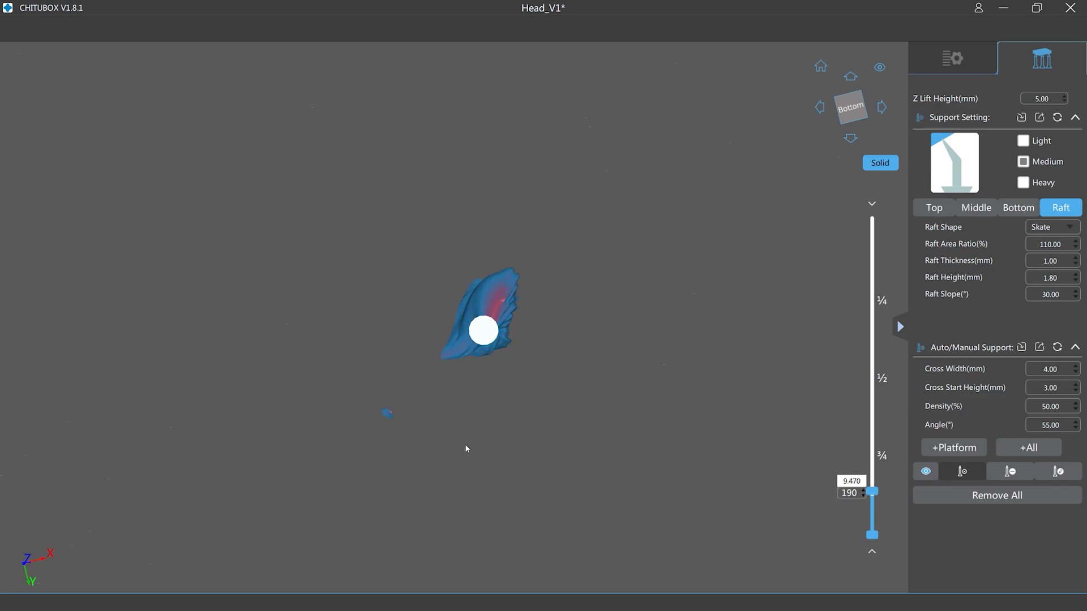
click(388, 414)
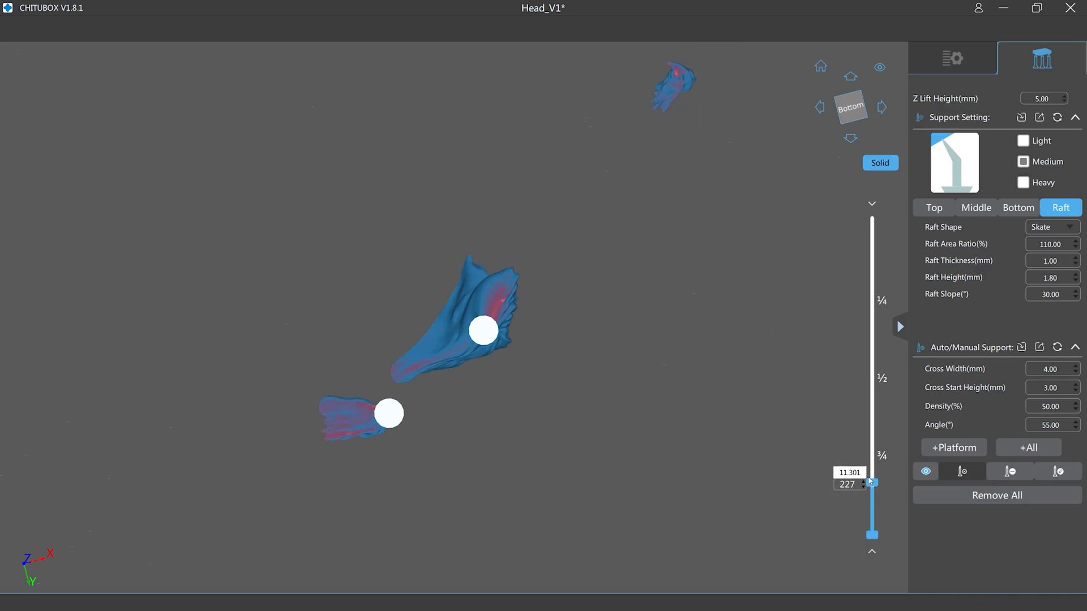
Place Medium supports on the loose end of the frayed strands and on their starting island at layer 194
scroll(870, 480, up, 16)
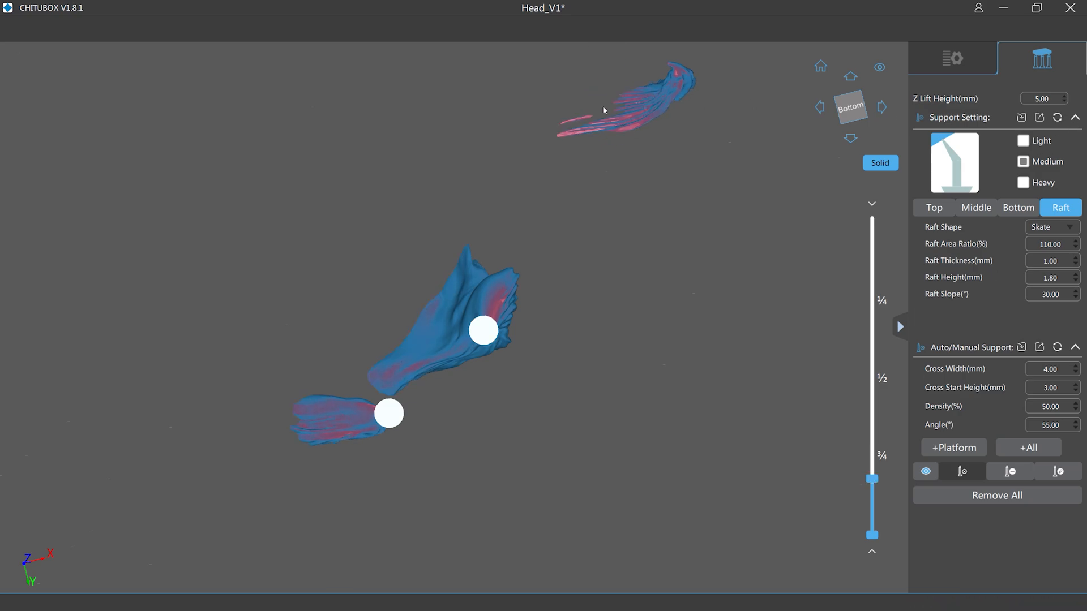
click(575, 118)
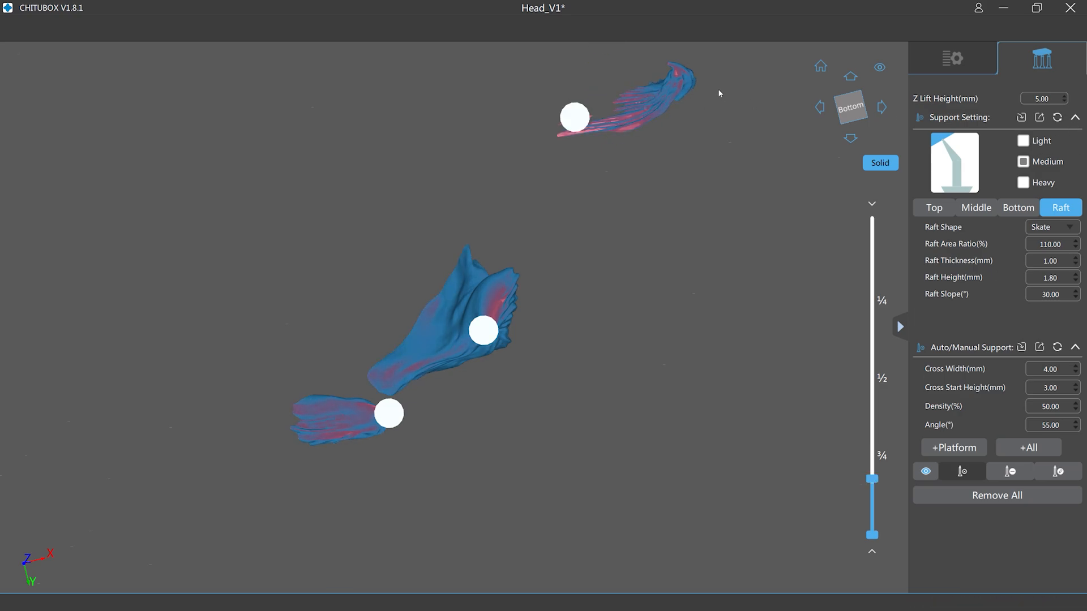
scroll(875, 484, down, 4)
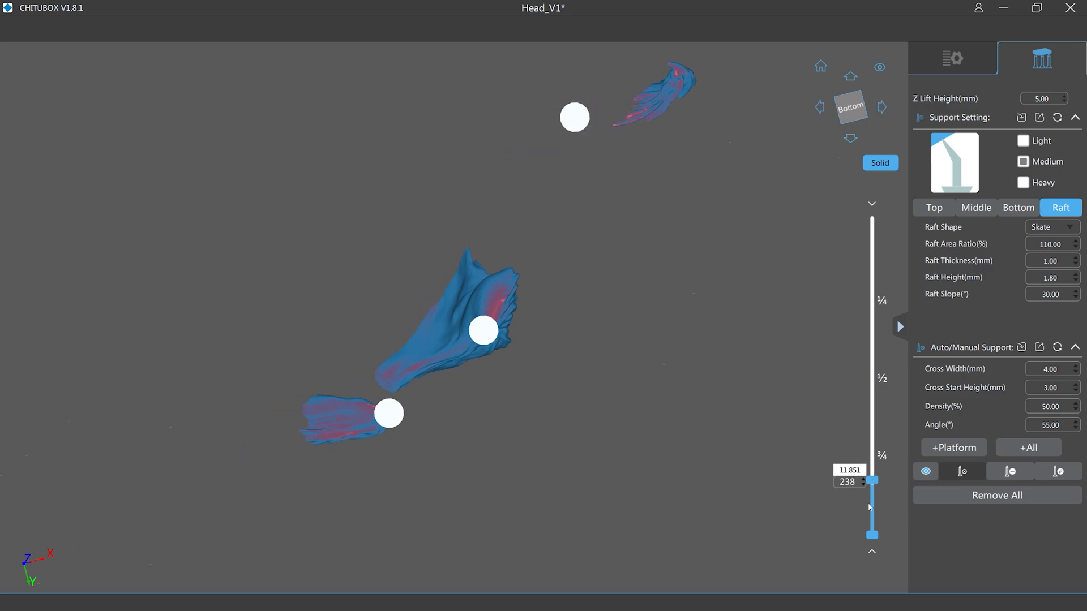
drag(874, 484, 874, 493)
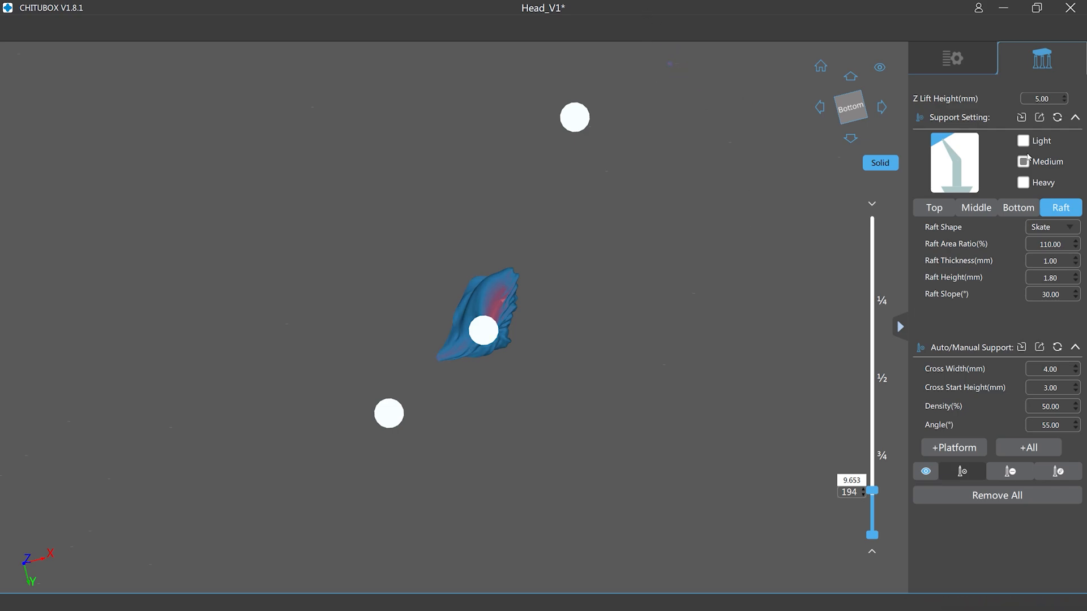
click(669, 59)
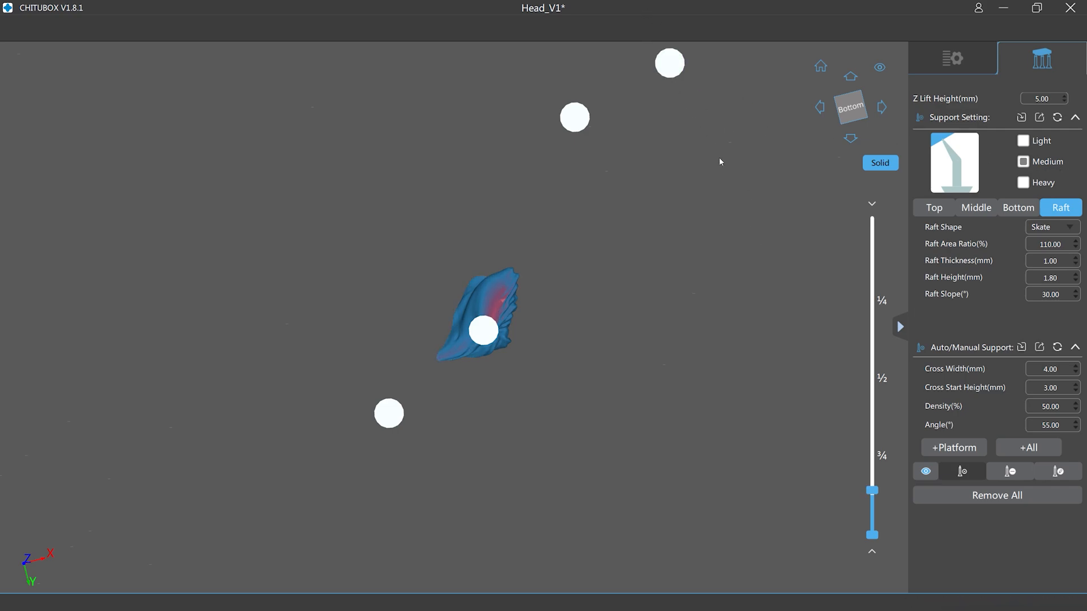
Add a second Medium support on the red overhang of the lowest torn-edge piece, with the model cut at layer 225
drag(875, 493, 876, 487)
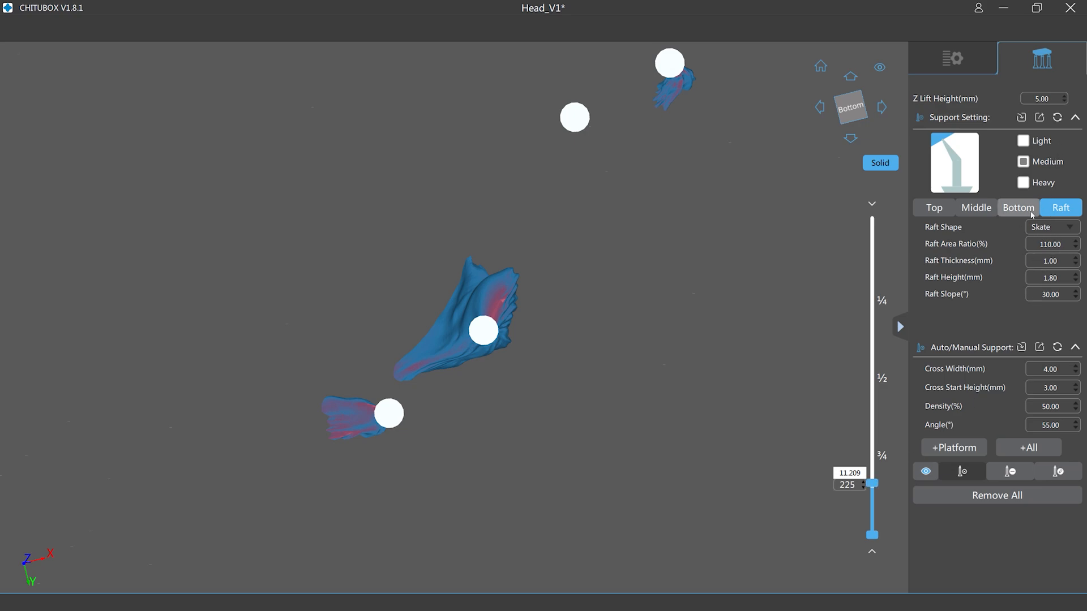
click(937, 210)
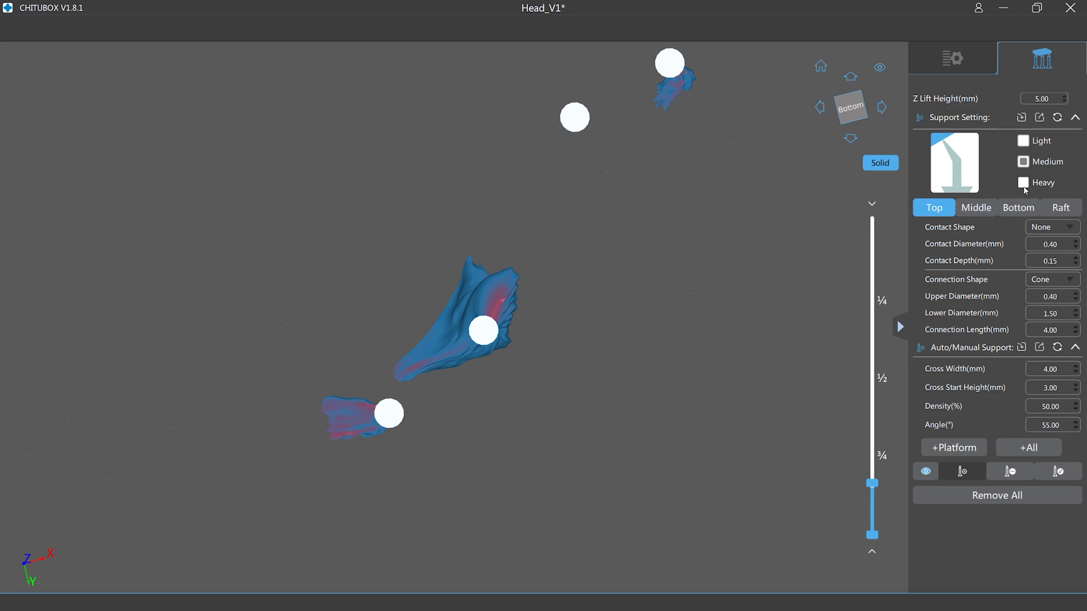
click(1024, 183)
click(503, 295)
right_drag(743, 198, 744, 231)
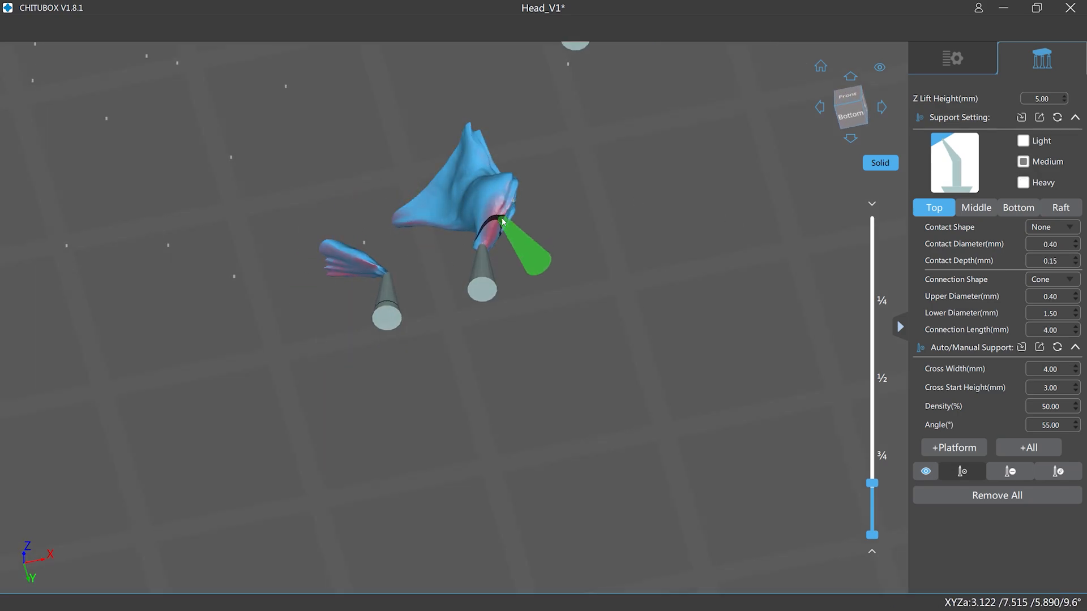
click(499, 219)
right_drag(637, 151, 685, 185)
right_drag(747, 112, 673, 243)
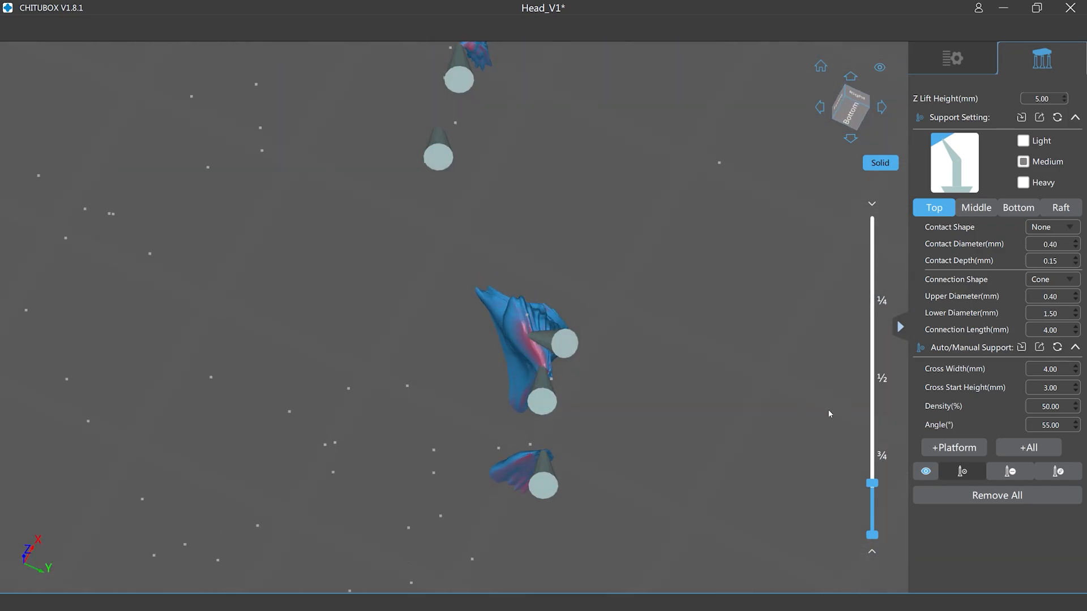
Raise the cut to layer 252 and place a Medium support on the small island beyond the supported torn-edge pieces
drag(872, 485, 873, 479)
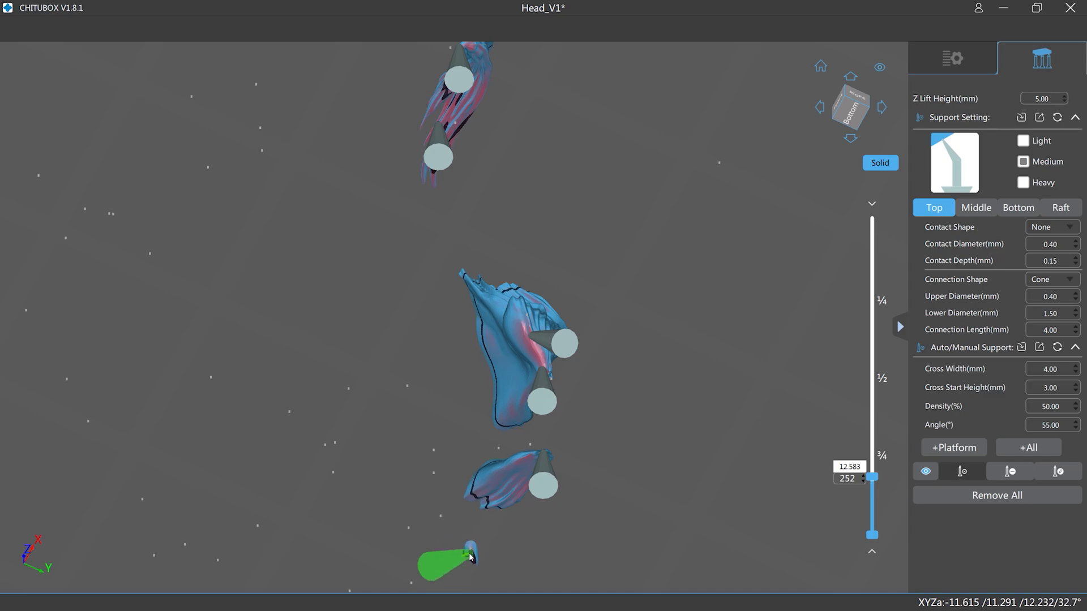
click(469, 555)
Place three more Medium supports along the frayed strands while raising the cut to layer 298
middle_drag(587, 147, 611, 254)
mouse_move(612, 253)
right_down()
mouse_move(616, 239)
mouse_move(614, 249)
right_up()
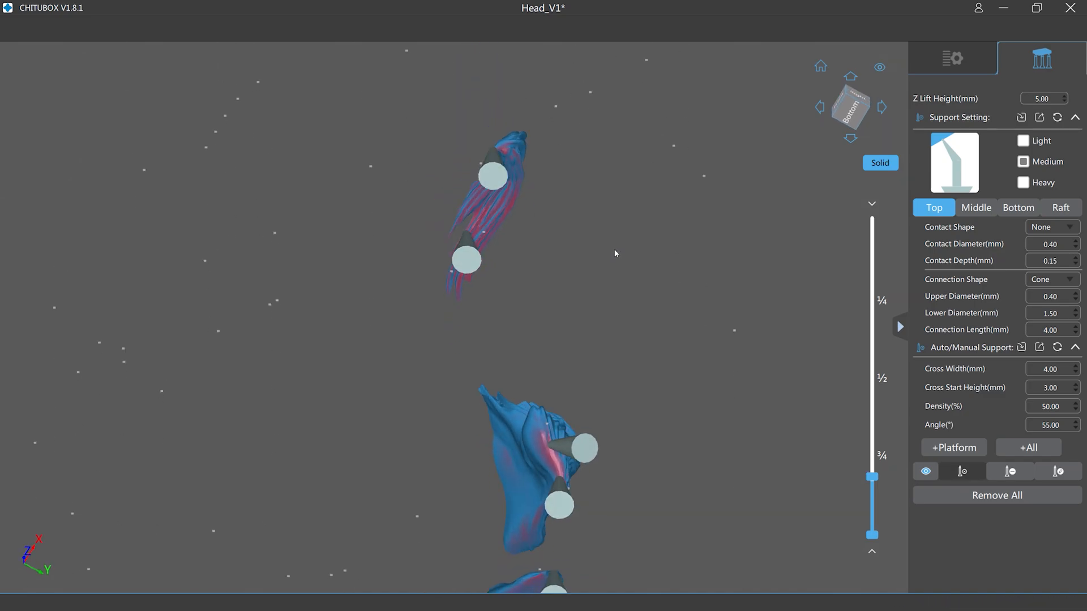
click(487, 233)
drag(870, 476, 871, 470)
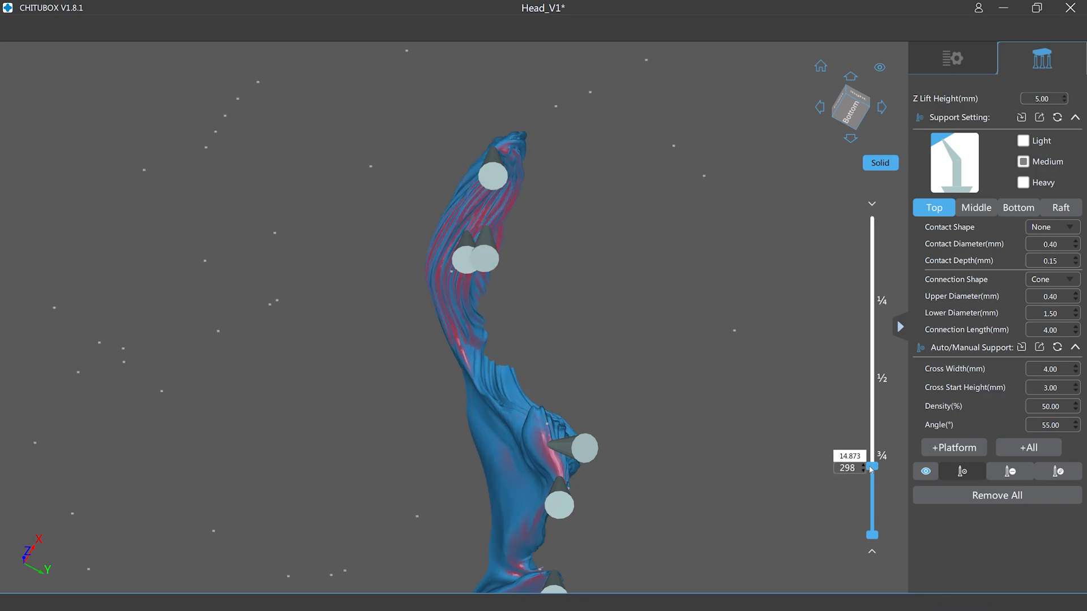
click(503, 253)
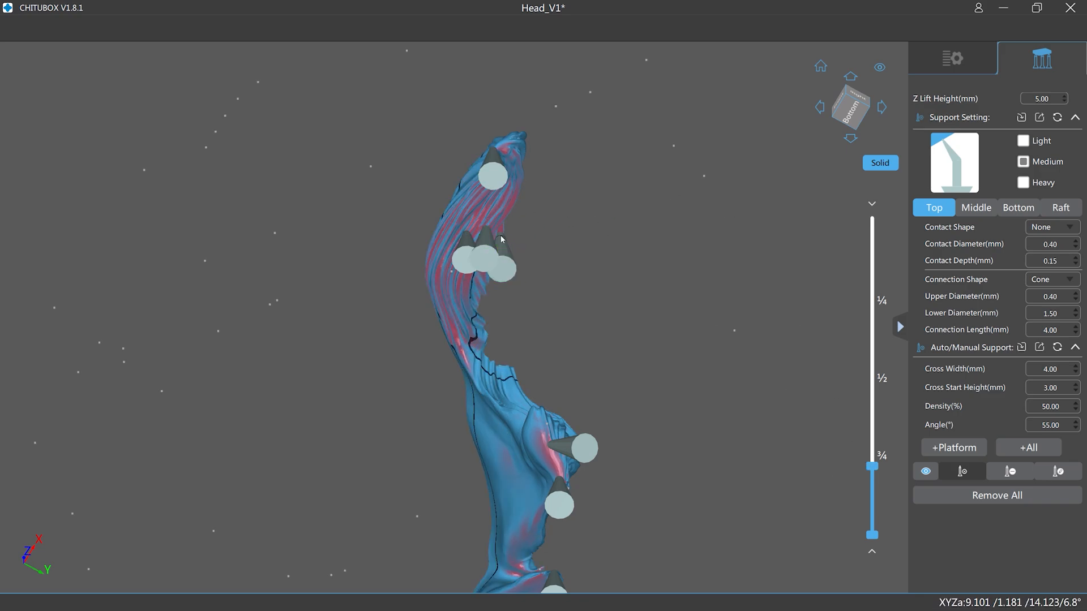
click(449, 275)
Lower the cut to layer 254 and place a Medium support on the thin island at the far end of the torn edge
middle_drag(640, 287, 667, 10)
middle_drag(670, 381, 747, 225)
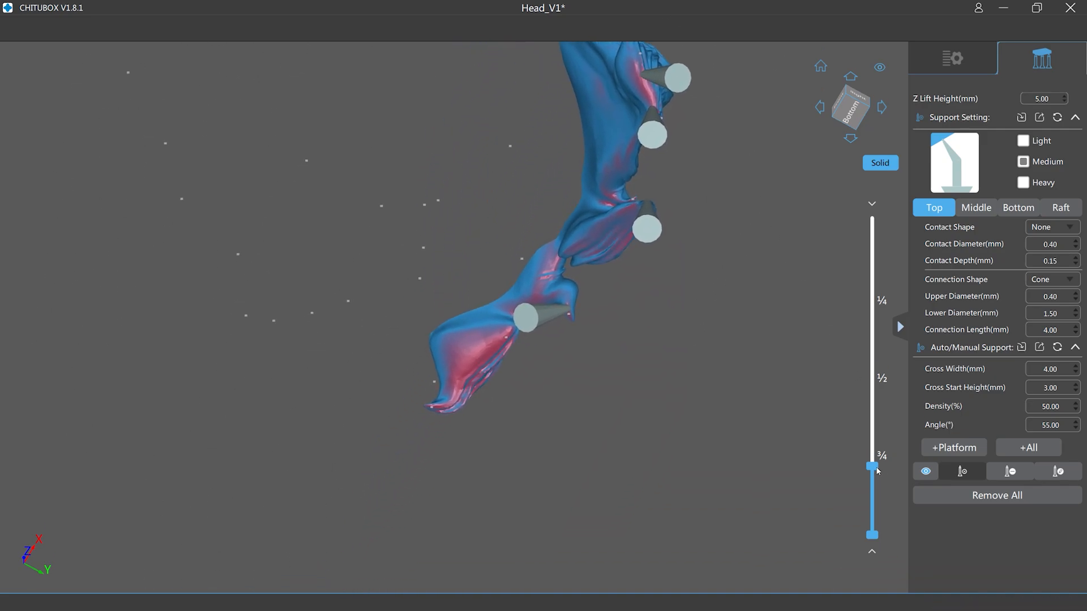
drag(877, 471, 877, 479)
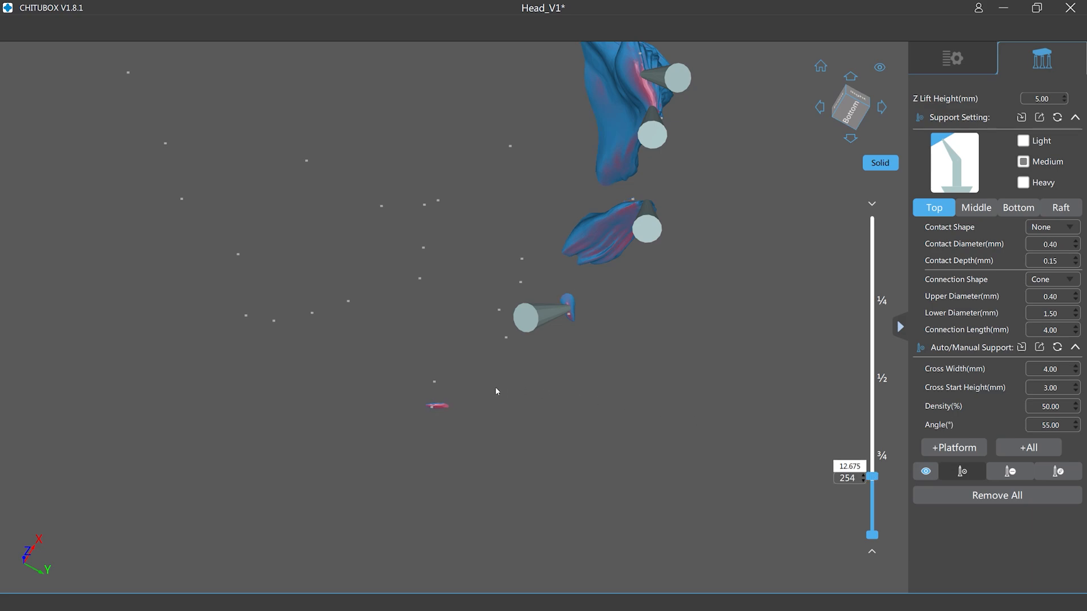
click(436, 407)
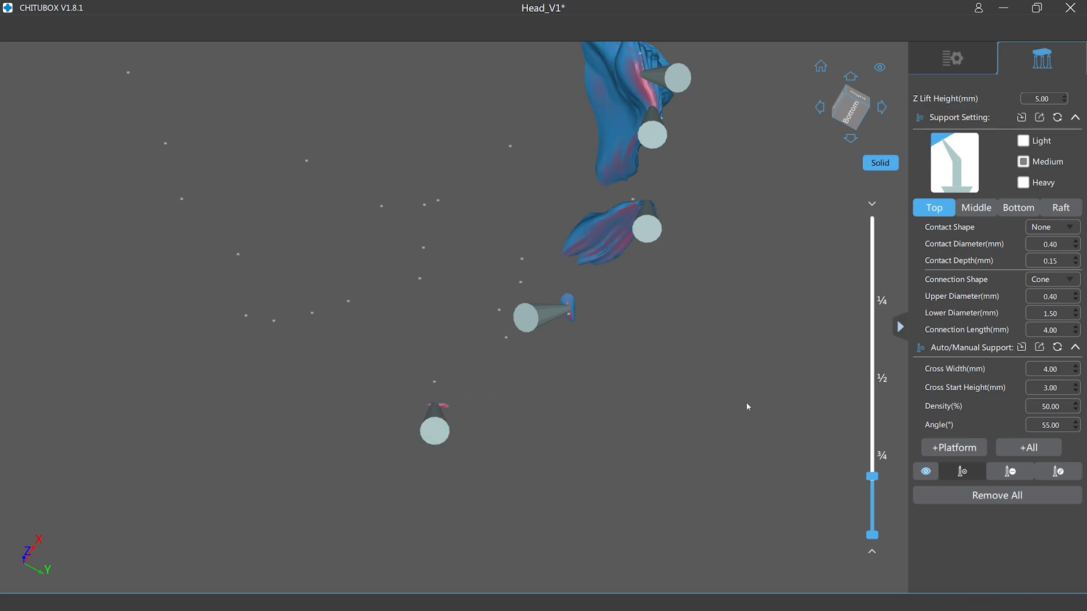
Raise the cut to layer 269 and place a Medium support on the red overhang next to the far-end support
drag(874, 477, 874, 476)
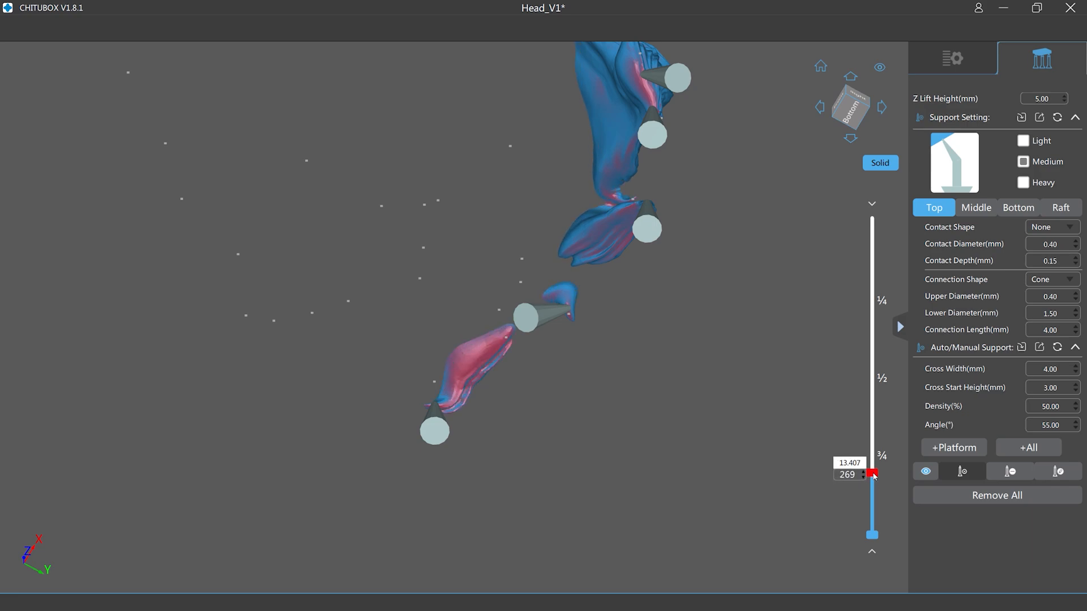
scroll(770, 270, down, 5)
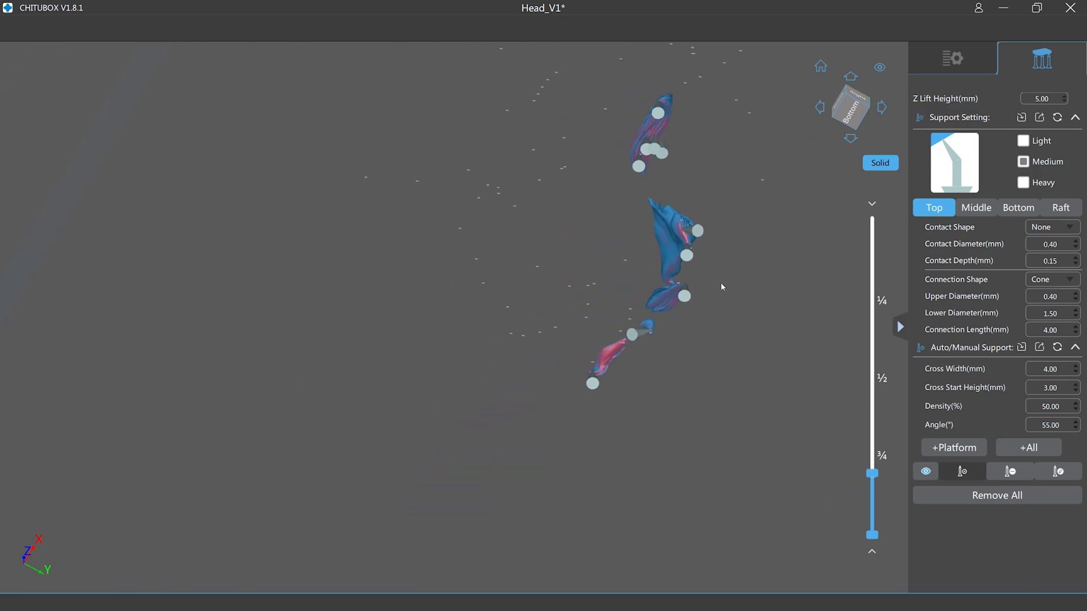
drag(779, 216, 758, 182)
middle_drag(588, 178, 598, 122)
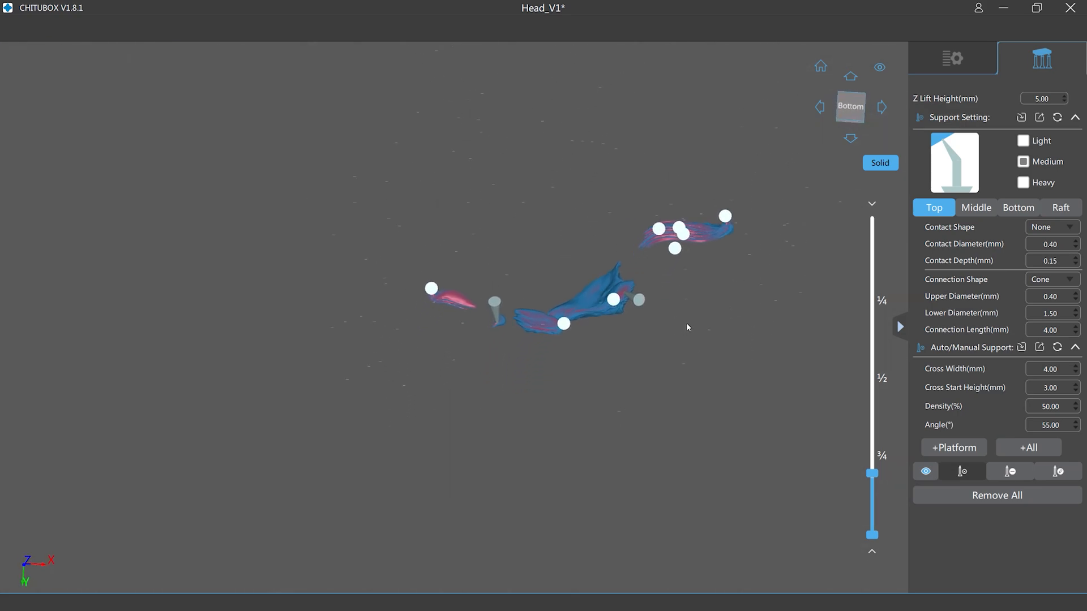
scroll(686, 324, up, 5)
middle_drag(677, 325, 777, 391)
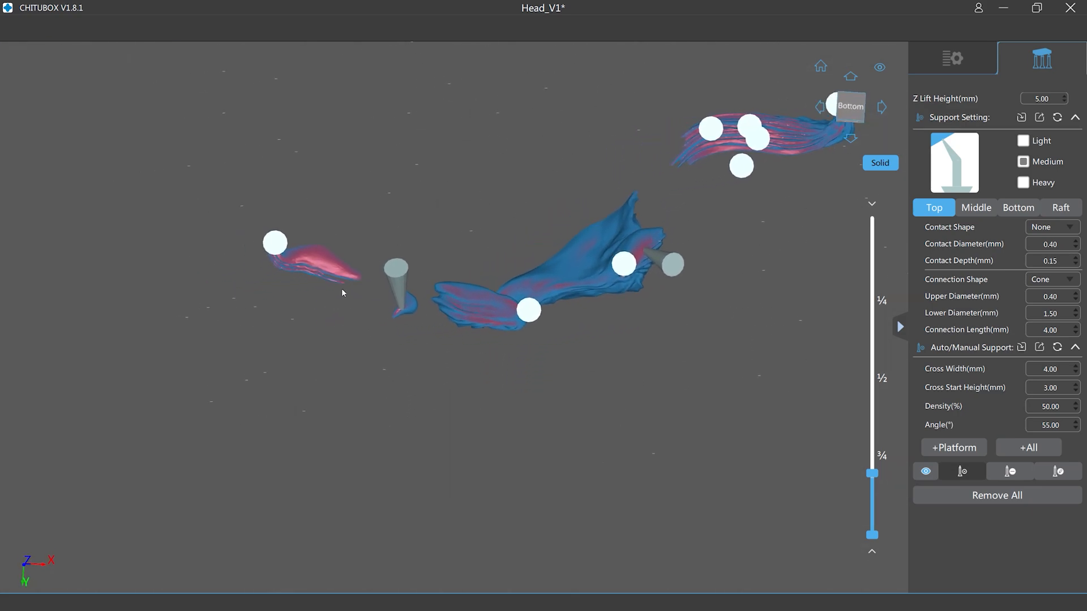
click(326, 264)
Raise the cut to layer 329 and place a Medium support on the tiny island beyond the supported frayed strands
drag(873, 478, 876, 461)
right_drag(794, 332, 475, 384)
drag(872, 462, 873, 462)
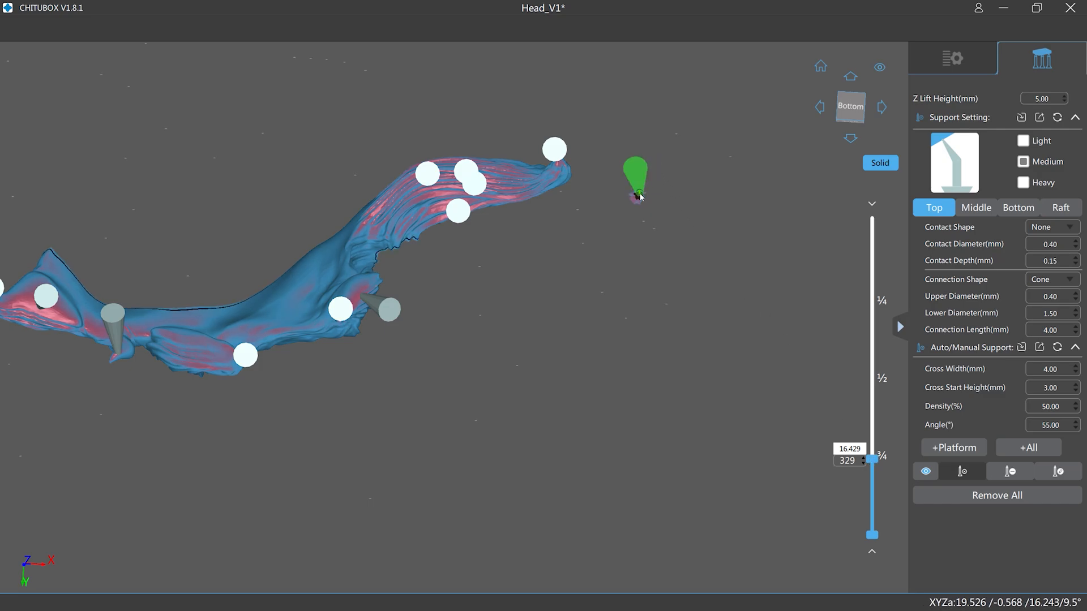
click(637, 194)
Raise the cut to layer 351 and place a Medium support on the isolated small island at the opposite end of the torn edge
drag(875, 461, 876, 458)
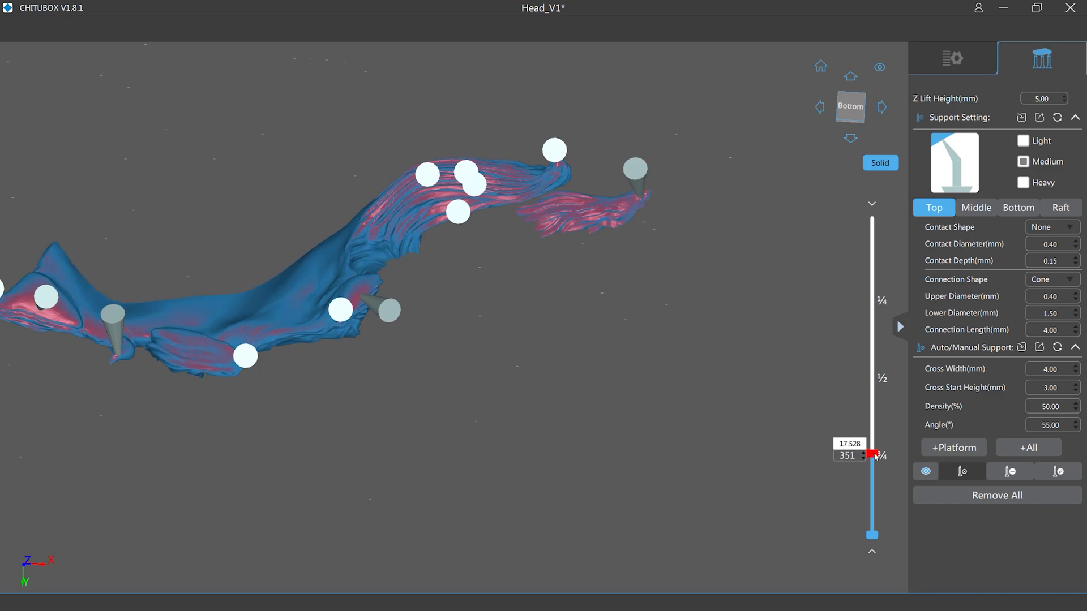
middle_drag(418, 366, 674, 333)
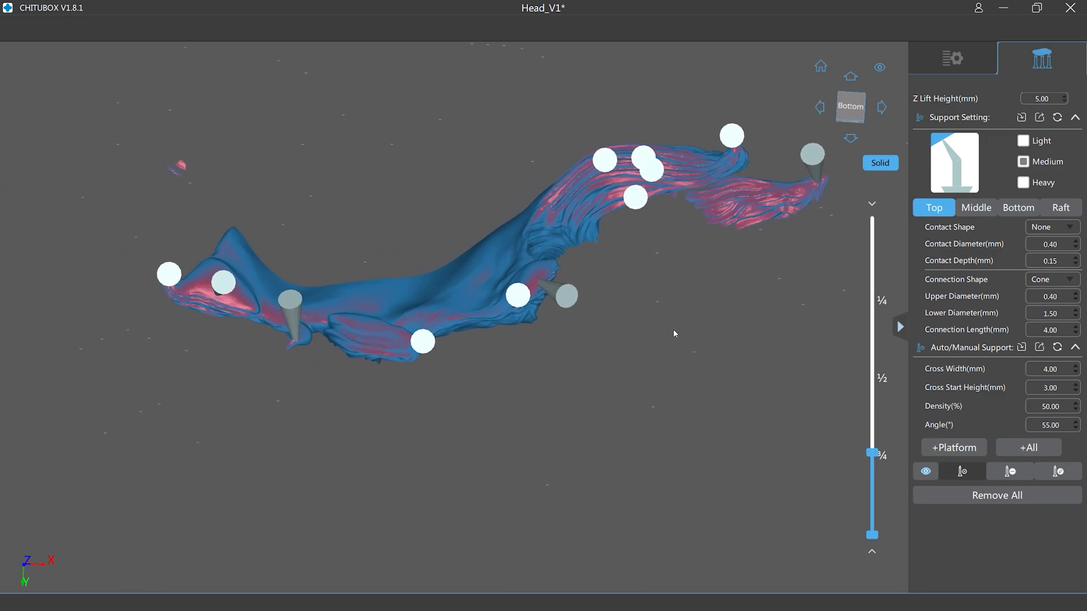
click(172, 169)
drag(247, 136, 256, 149)
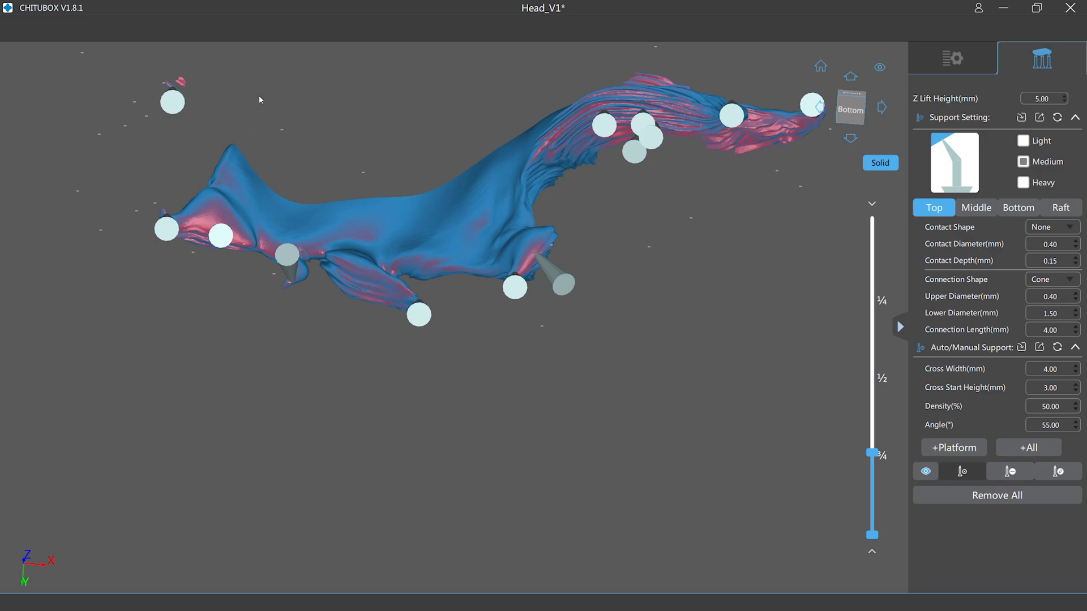
middle_drag(259, 95, 285, 302)
right_drag(318, 180, 323, 213)
right_drag(76, 67, 540, 252)
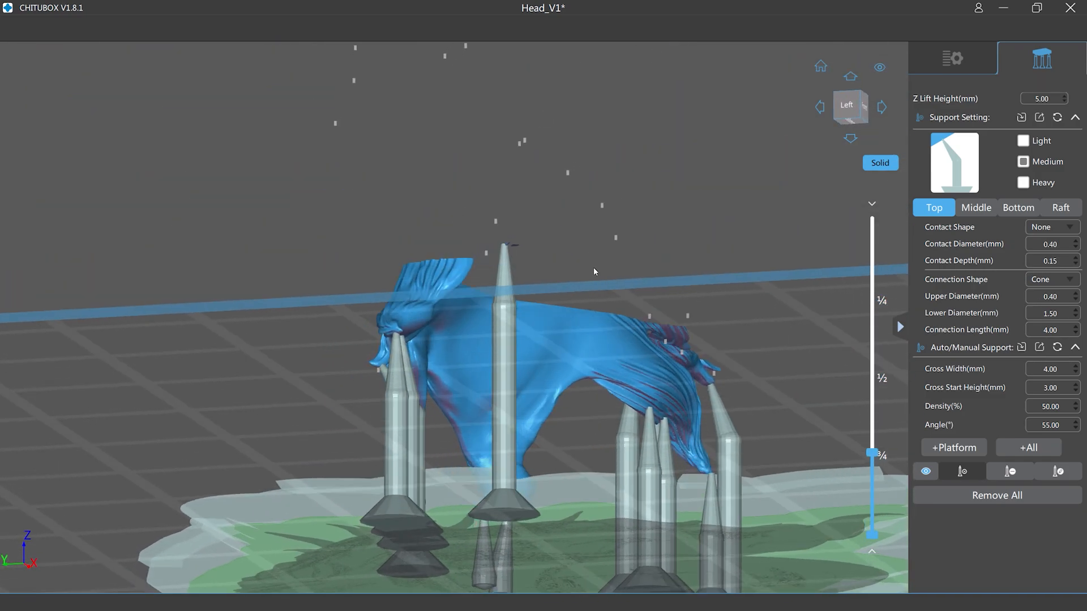
Raise the cut to layer 1353 and try placing Medium supports at several heights on the smooth cloth surface
drag(872, 453, 874, 218)
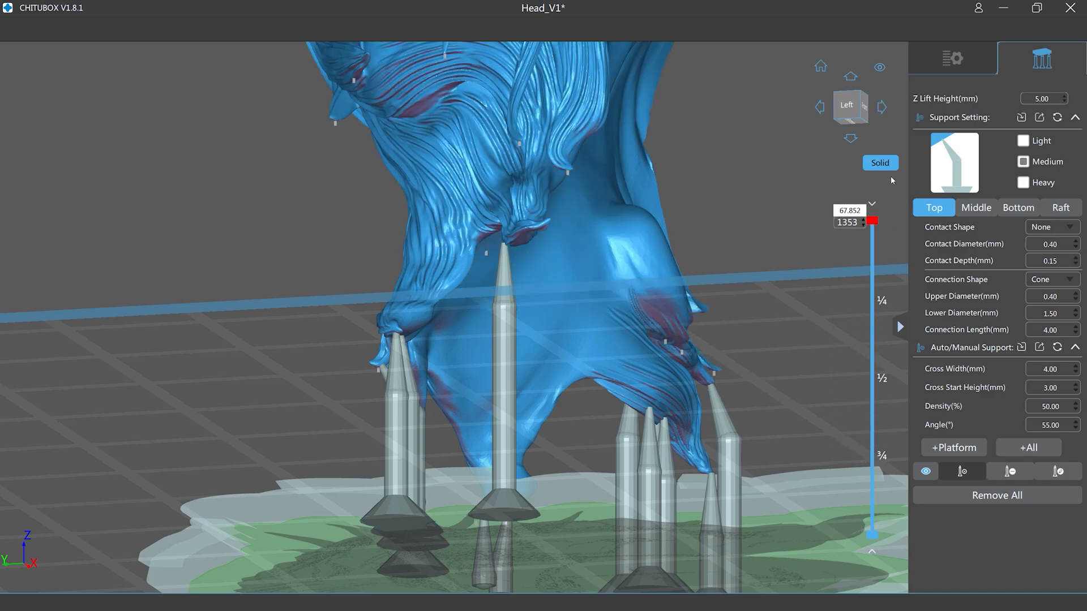
scroll(821, 198, up, 5)
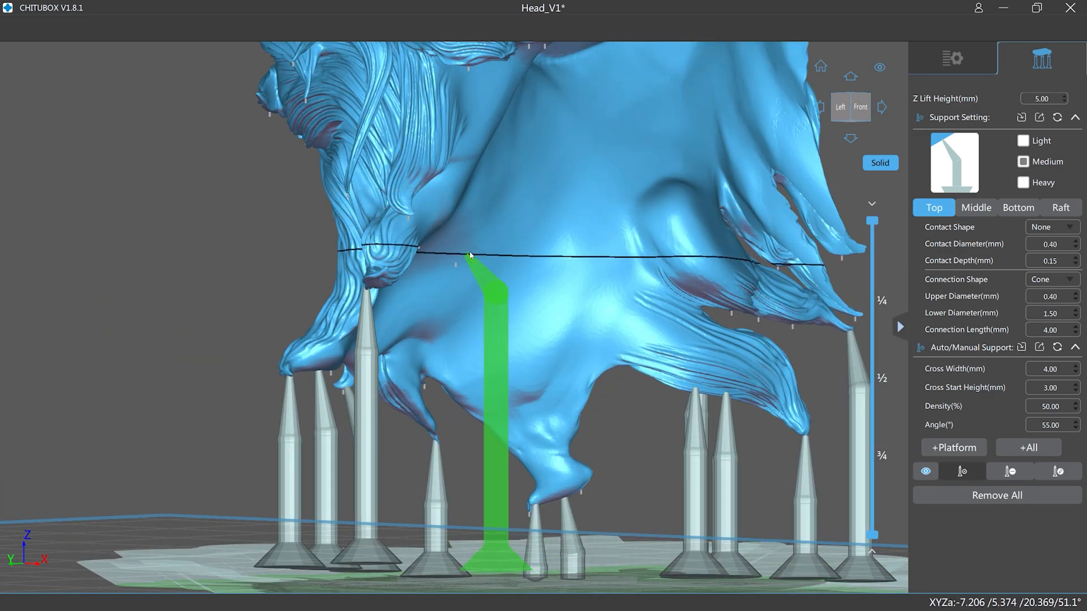
click(535, 194)
click(506, 245)
click(449, 256)
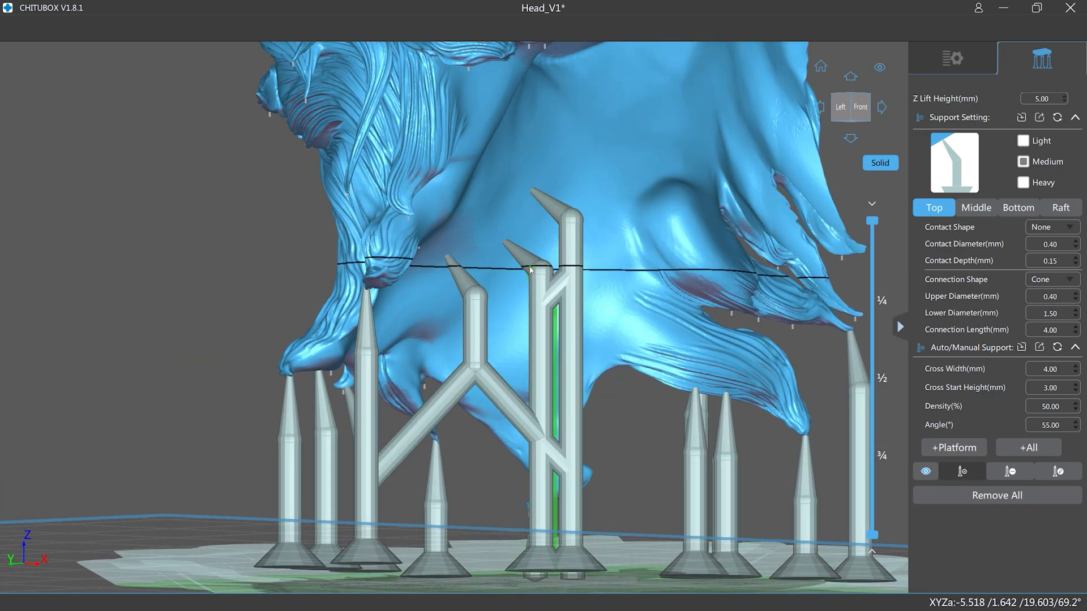
click(680, 55)
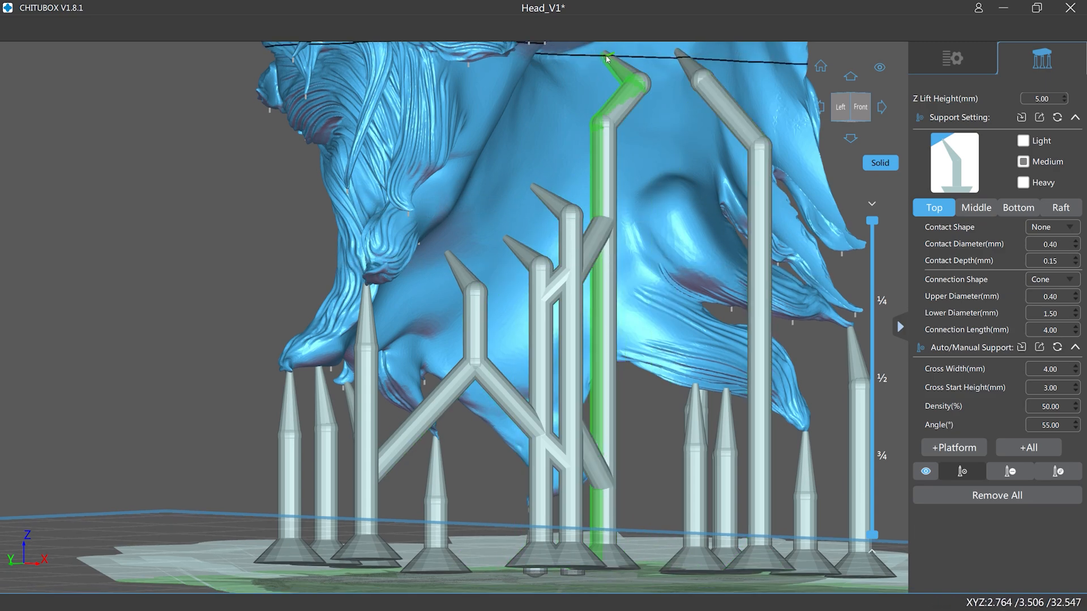
click(626, 74)
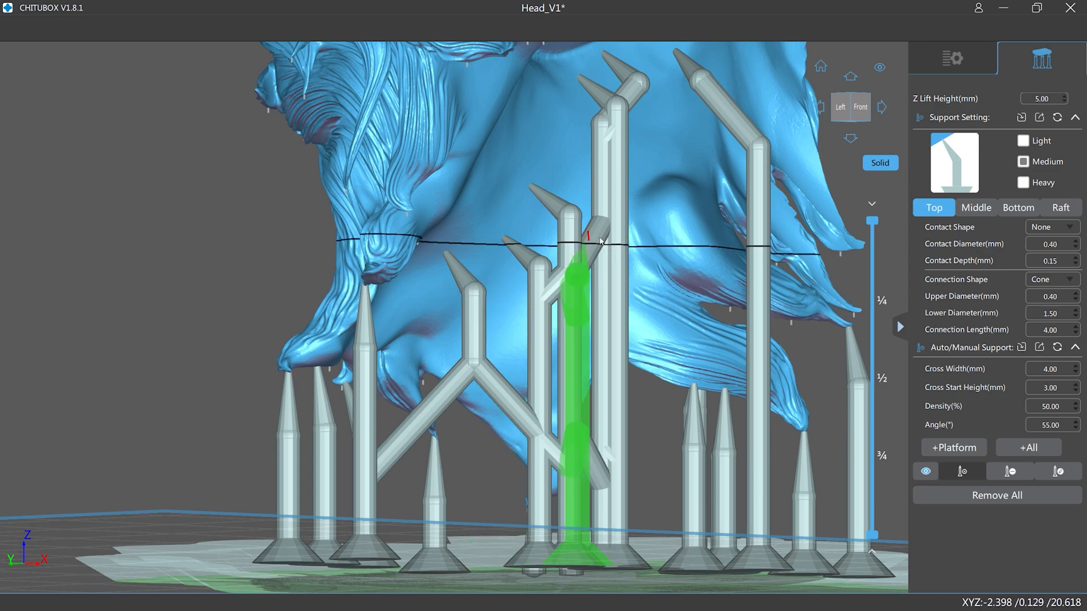
click(568, 255)
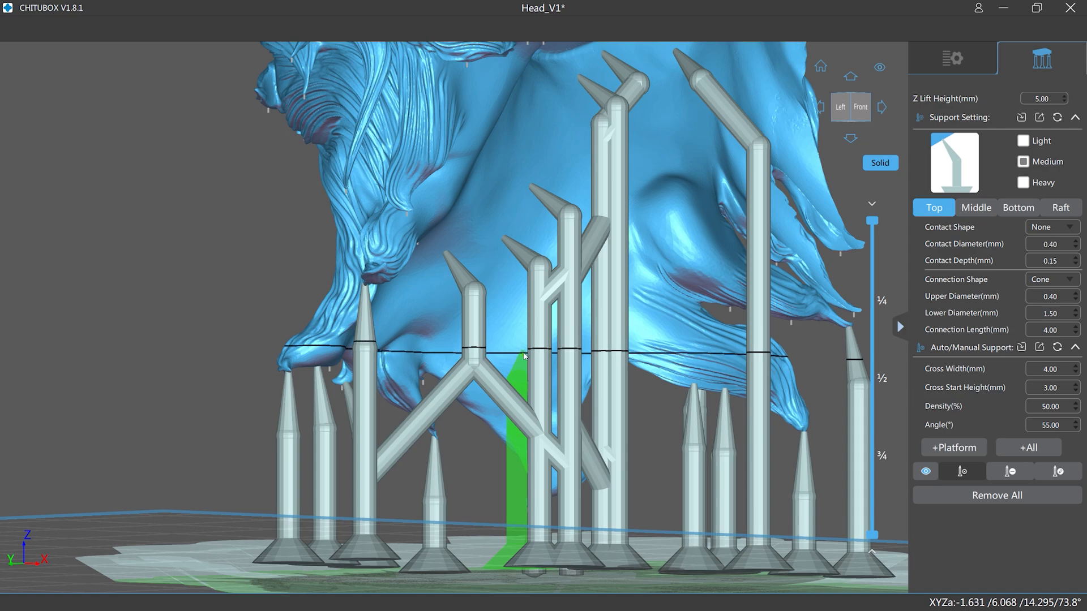
Undo the trial supports placed on the smooth cloth surface
key(ctrl+z)
key(ctrl+z)
key(ctrl+z)
key(ctrl+z)
key(ctrl+z)
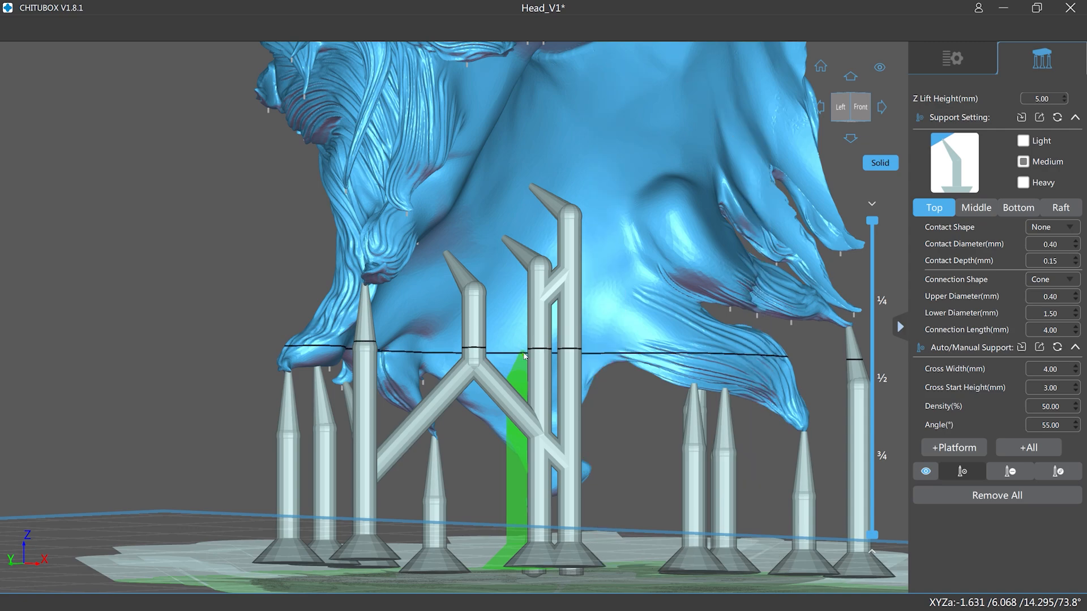
key(ctrl+z)
key(ctrl+z)
key(ctrl+z)
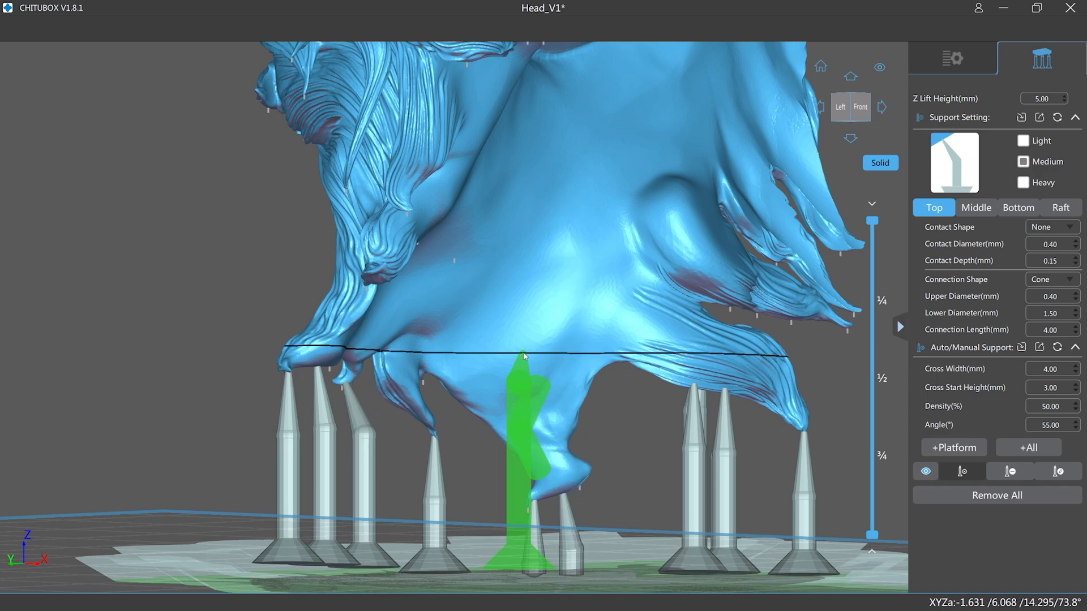
Lower the cut into the lower half of the model and examine the underside and remaining islands from several sides
right_drag(523, 355, 830, 299)
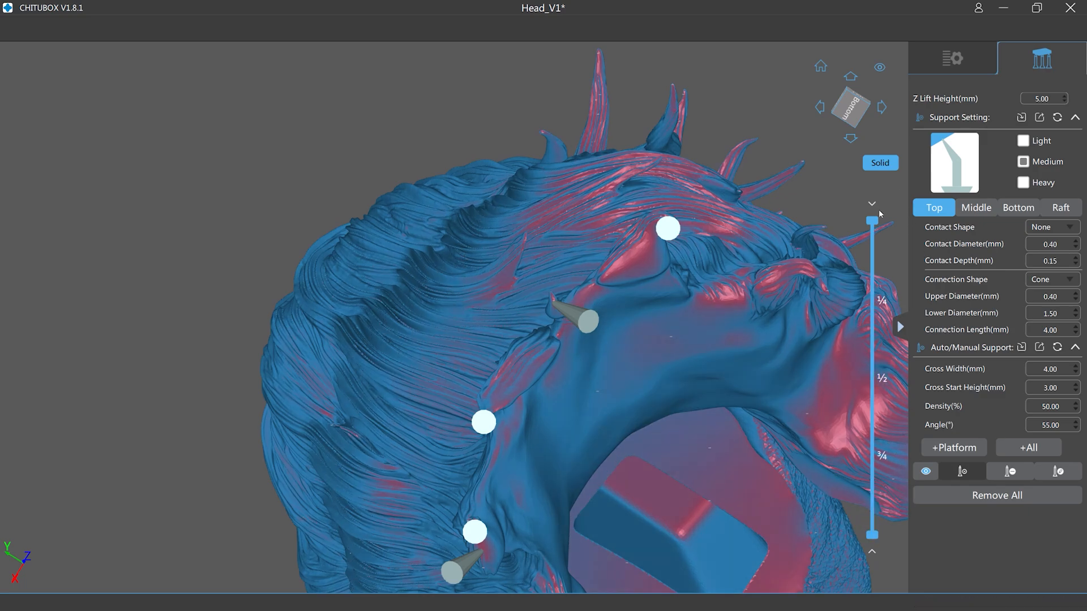
drag(872, 220, 890, 473)
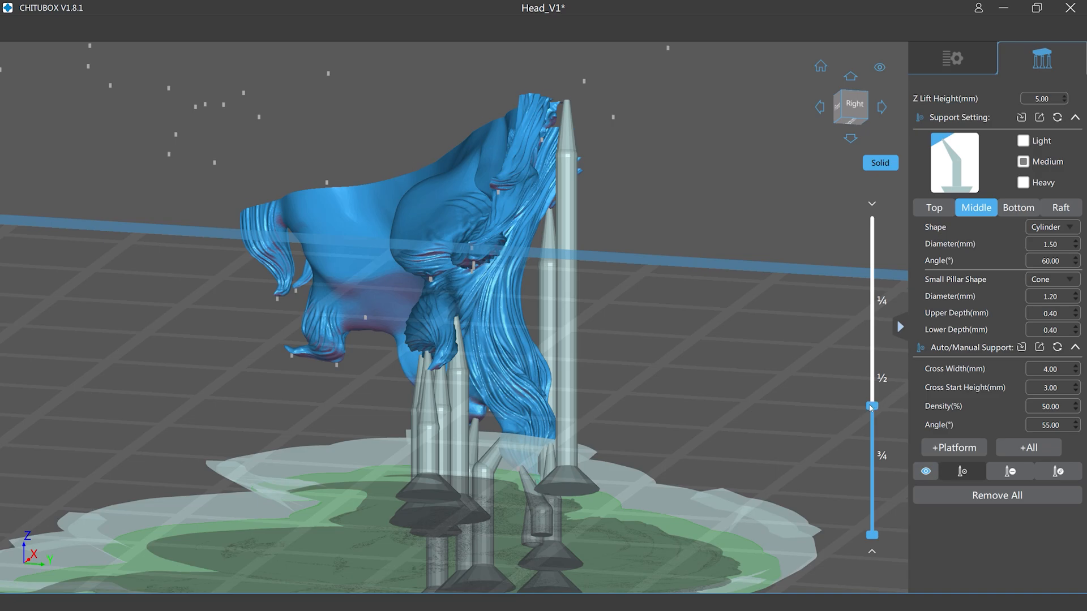
drag(871, 406, 874, 400)
right_drag(694, 246, 480, 250)
right_drag(787, 258, 747, 247)
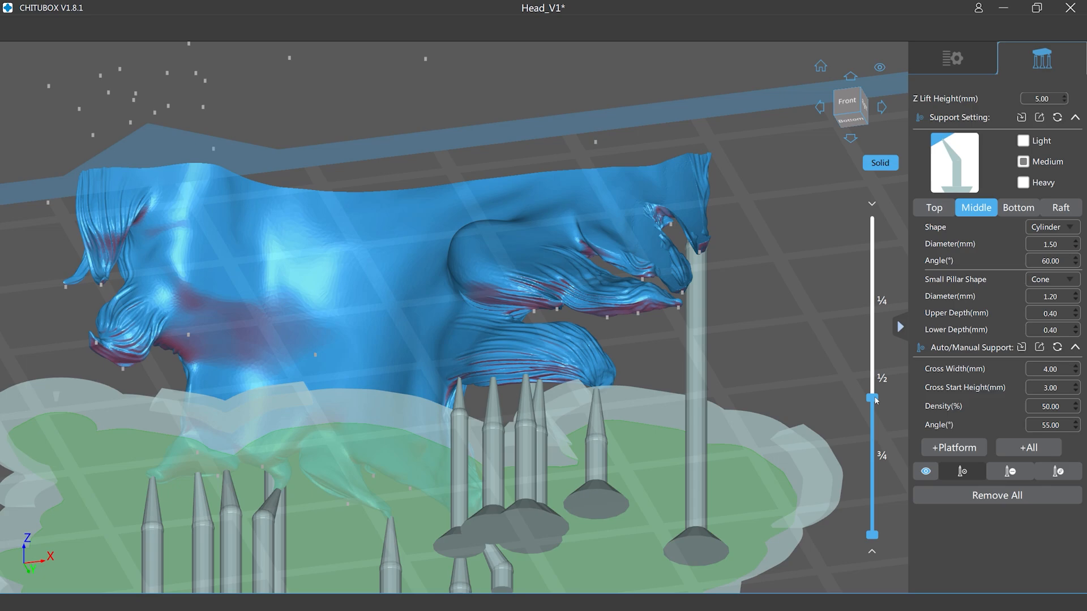
Lower the cut slightly, switch to Heavy supports, and place two on the front of the cloth below the neck
mouse_move(875, 399)
mouse_down()
mouse_move(874, 391)
mouse_move(874, 416)
mouse_up()
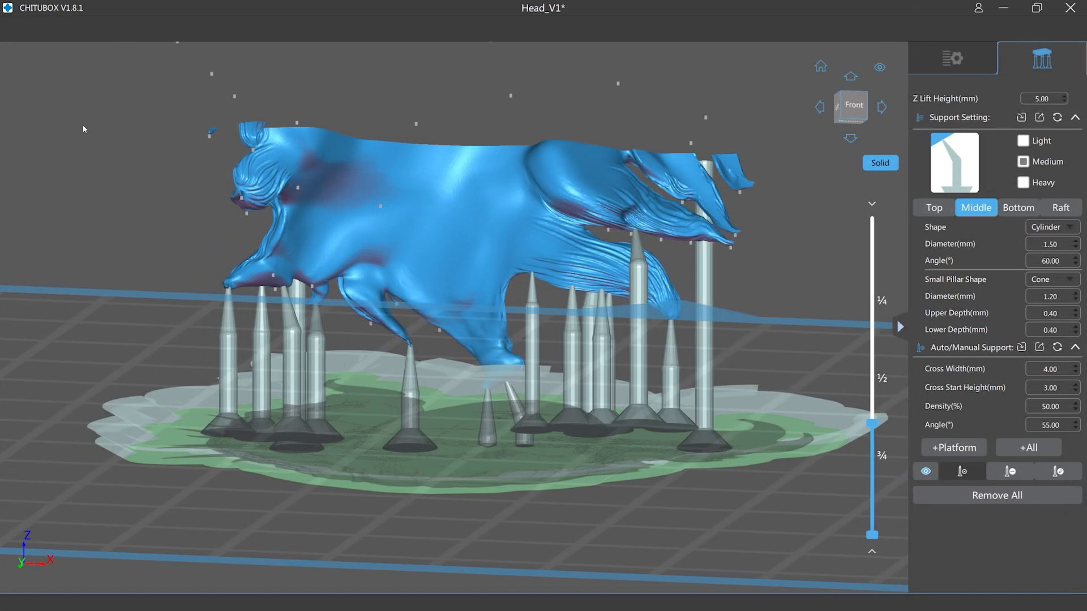
click(1024, 183)
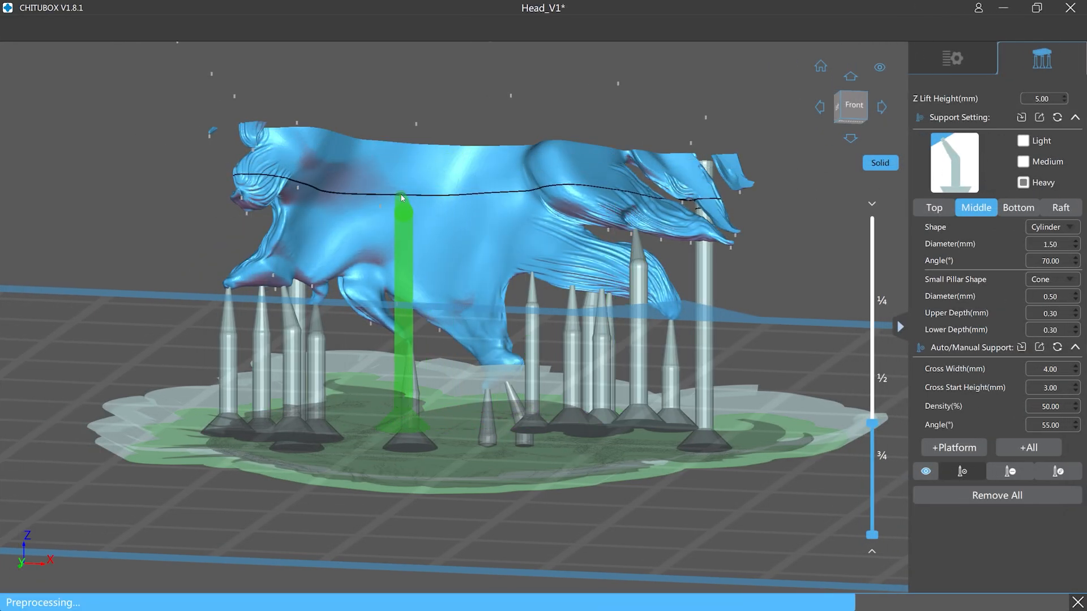
click(401, 198)
click(473, 196)
right_drag(473, 195, 474, 208)
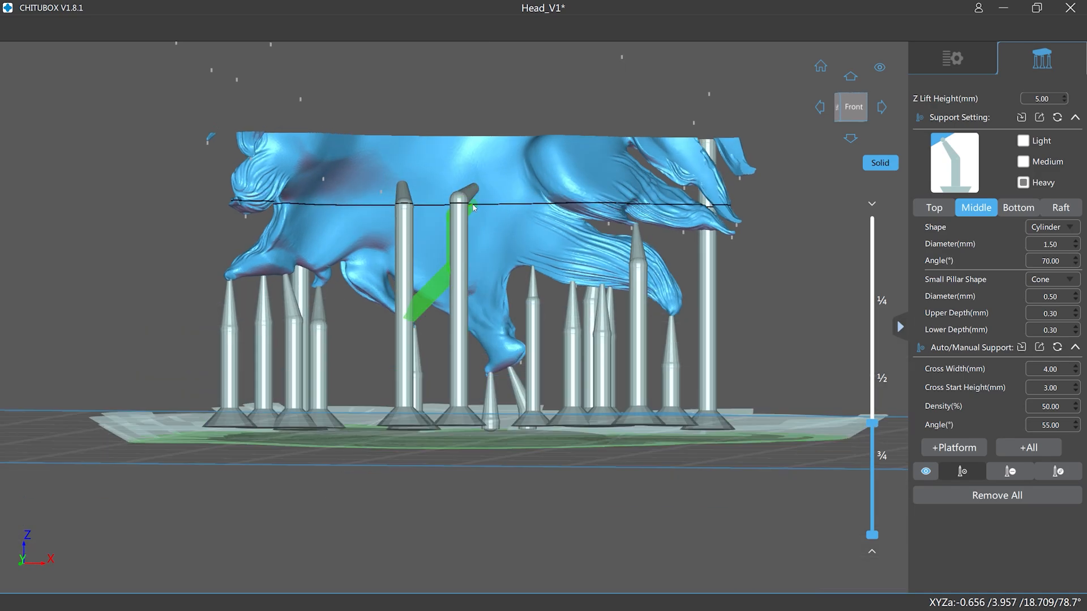
Reveal the full head and place Heavy supports on the upper chest cloth and the flat underside of the neck
drag(877, 422, 872, 243)
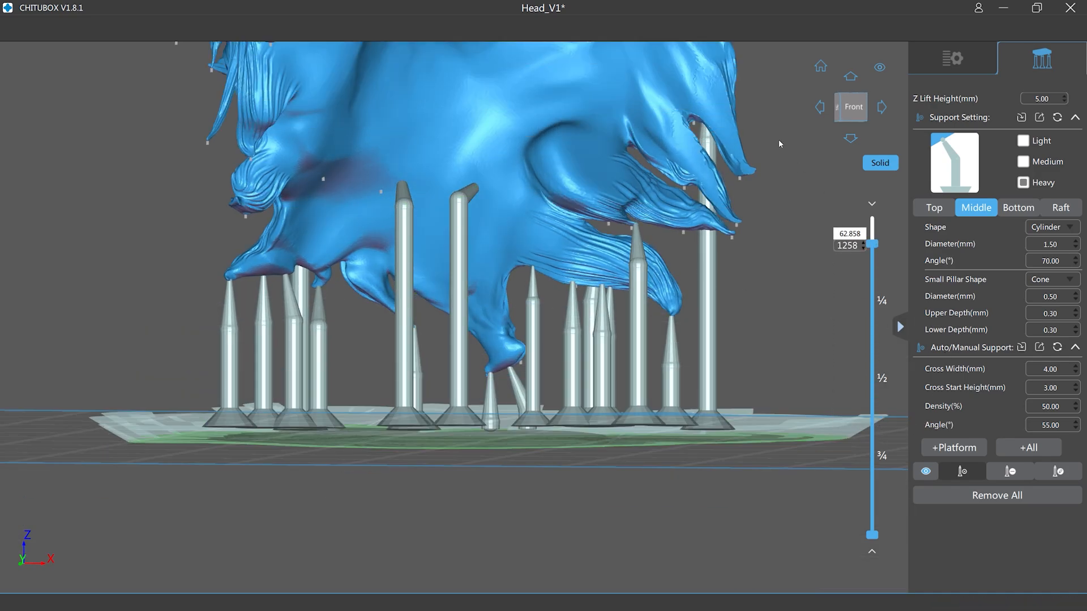
right_drag(785, 148, 773, 138)
scroll(518, 176, down, 3)
middle_drag(277, 113, 240, 289)
right_drag(466, 263, 466, 293)
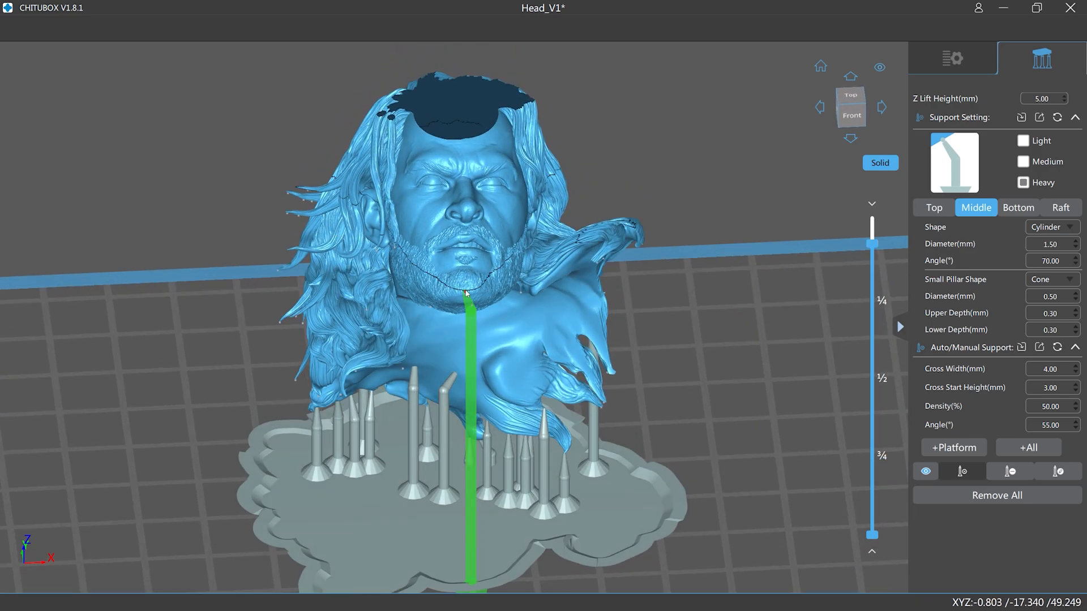
drag(876, 247, 873, 218)
right_drag(804, 226, 736, 212)
click(455, 304)
click(443, 215)
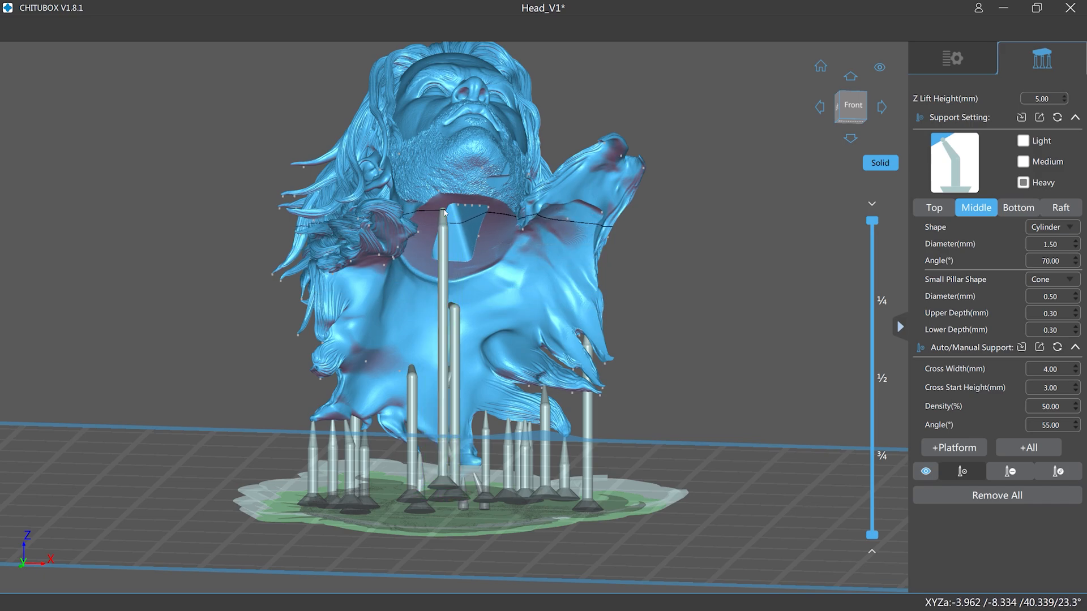
Place more Heavy supports across the chest cloth and around the rim of the neck opening
click(429, 294)
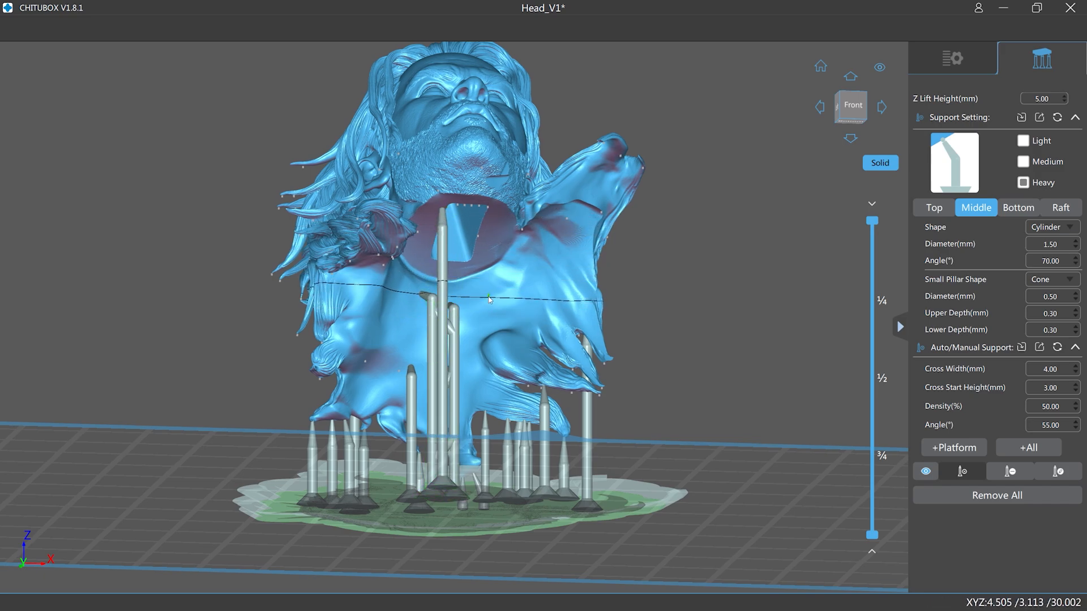
click(490, 304)
right_drag(490, 304, 464, 306)
right_drag(451, 307, 452, 283)
click(418, 299)
click(415, 238)
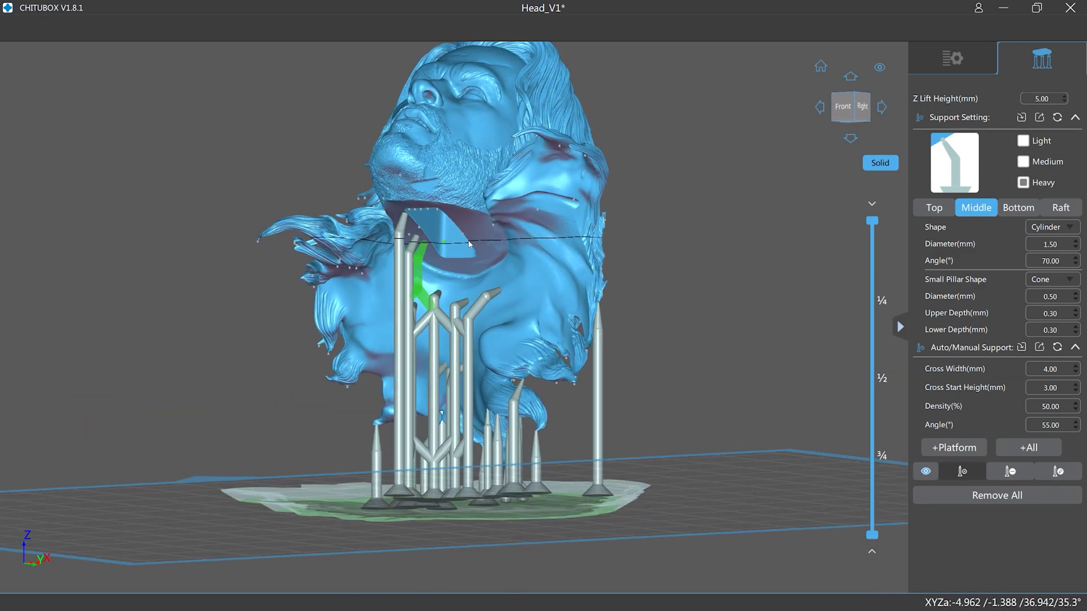
click(476, 232)
right_drag(477, 261, 476, 240)
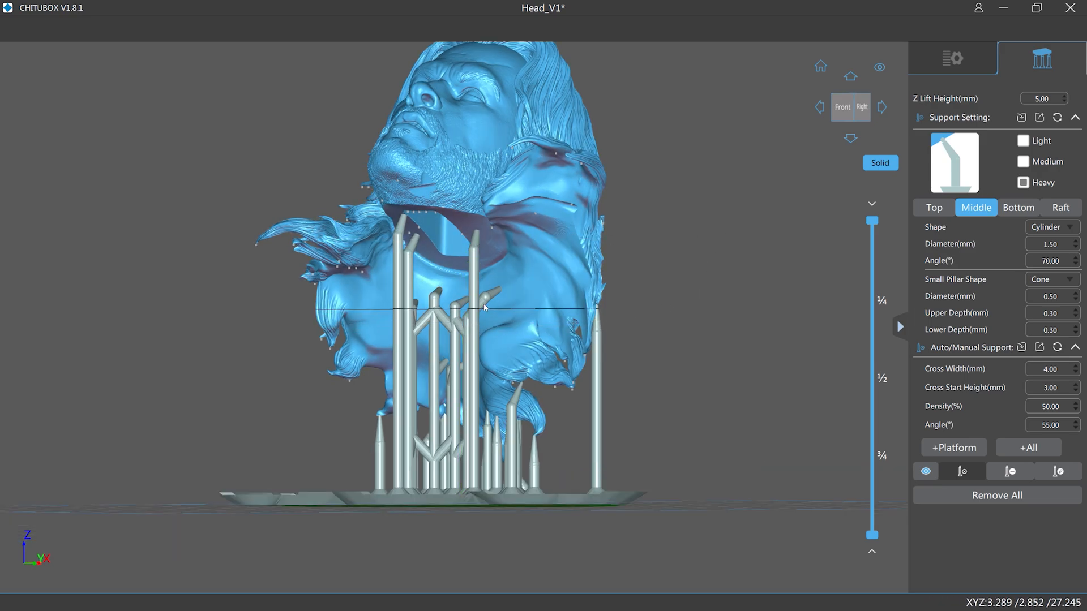
Place two additional Heavy supports just below the neck opening and review the support columns from the side
right_drag(483, 298, 543, 298)
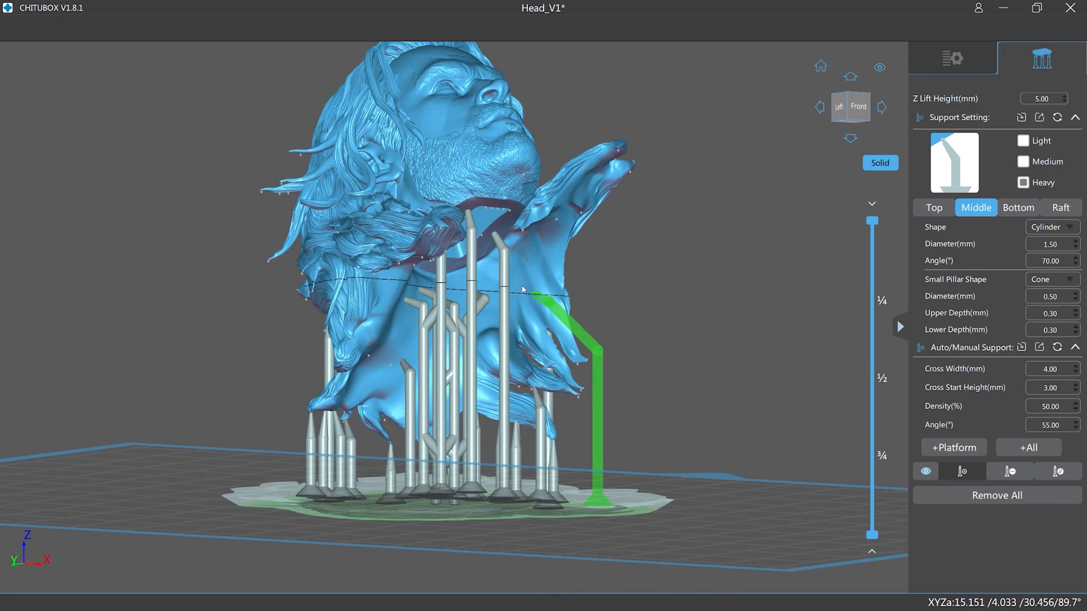
scroll(512, 286, up, 3)
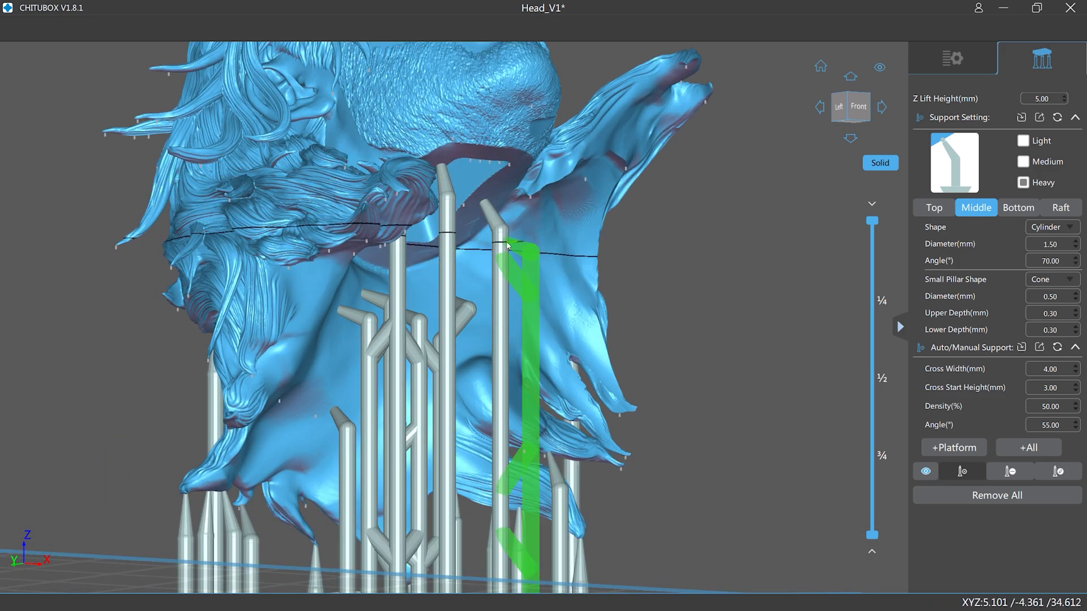
click(518, 241)
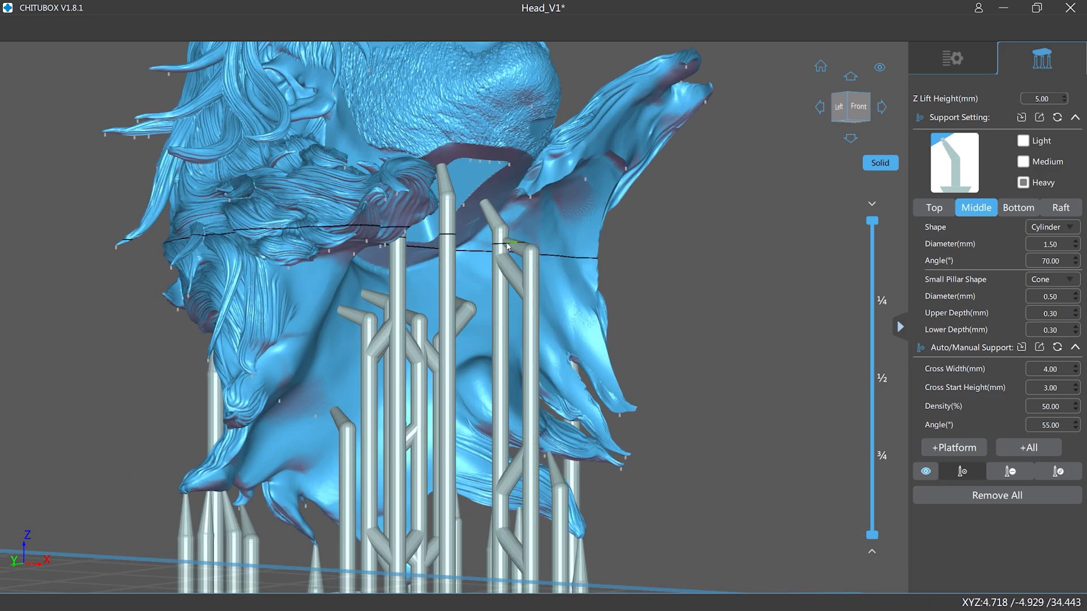
click(454, 232)
right_drag(677, 210, 642, 256)
scroll(585, 217, down, 3)
right_drag(727, 366, 680, 362)
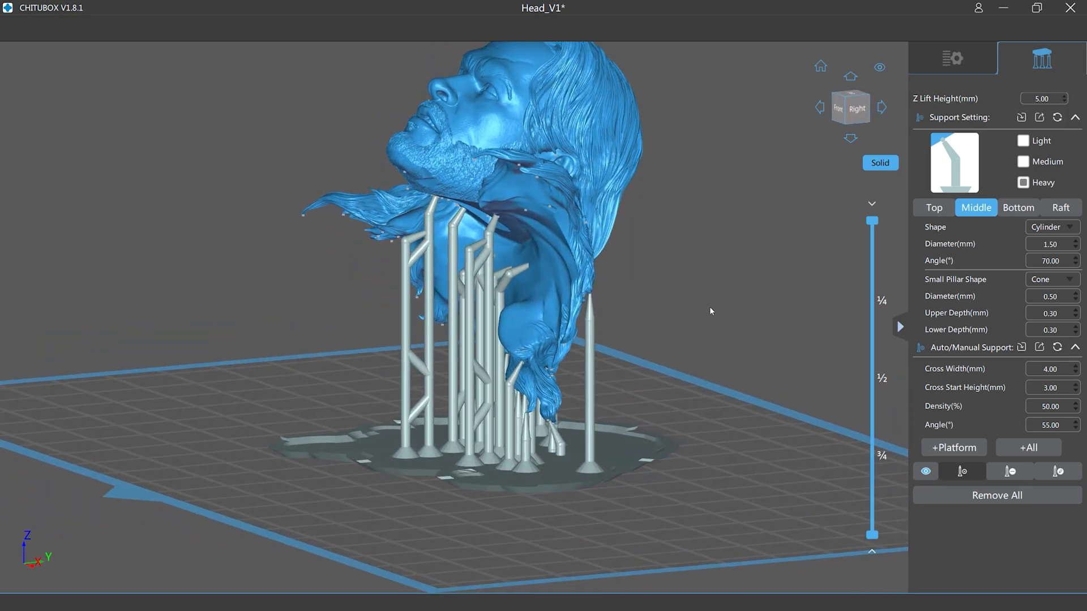
right_drag(710, 309, 733, 300)
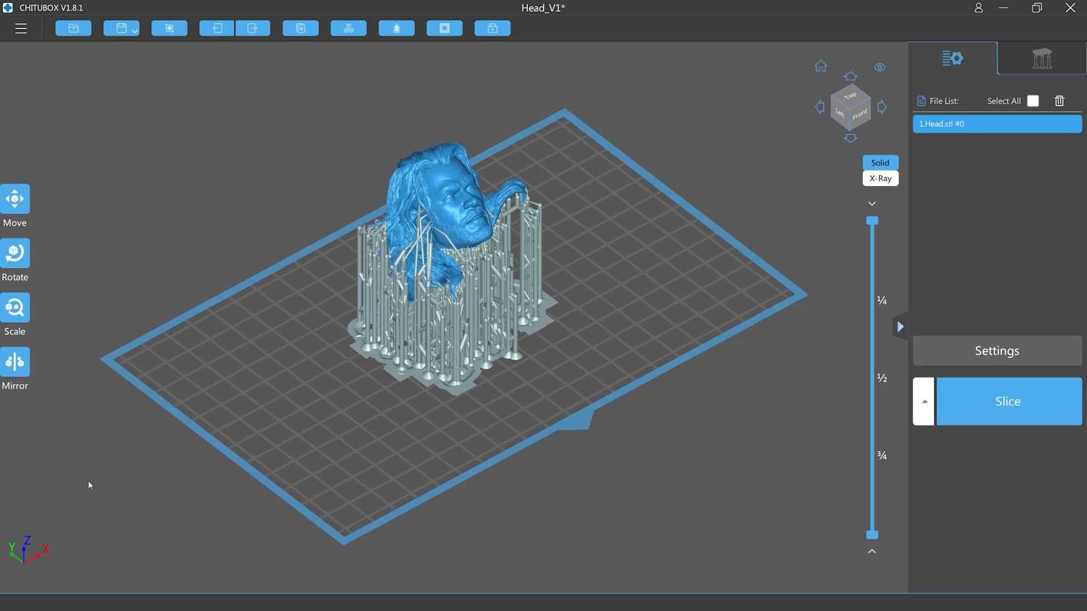
Examine the fully supported head from the front, close up and from above, including in support editing mode
mouse_move(334, 443)
right_down()
mouse_move(295, 431)
mouse_move(318, 439)
right_up()
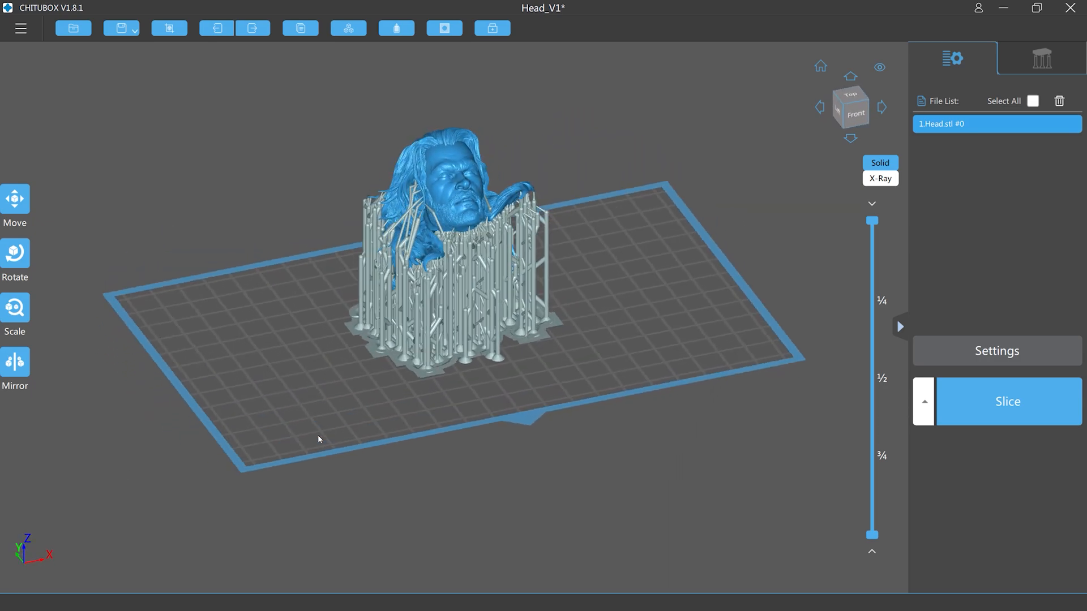
scroll(304, 324, up, 5)
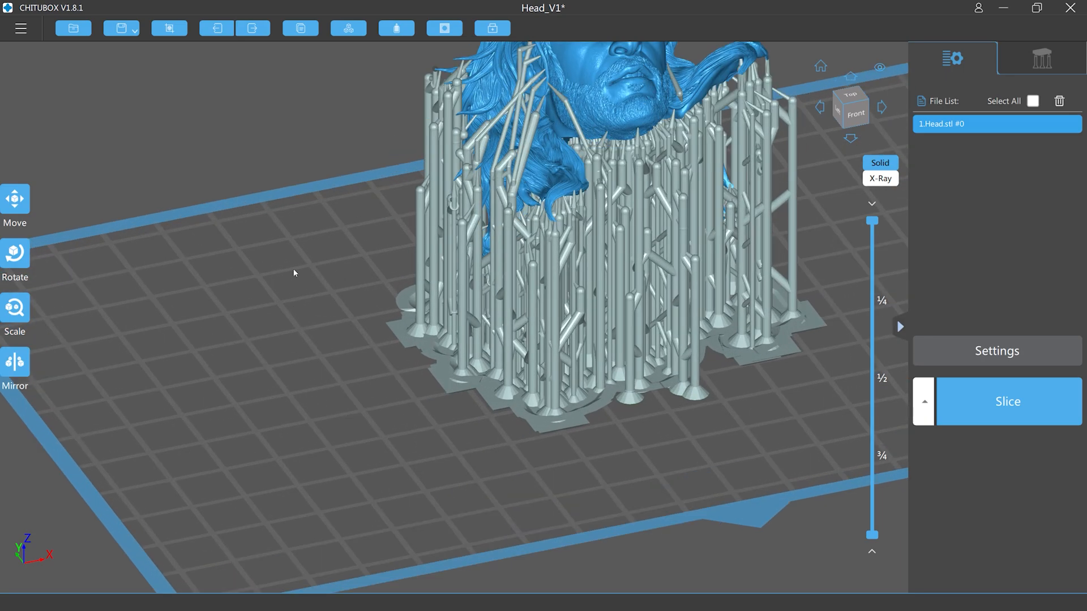
scroll(253, 308, down, 2)
right_drag(252, 312, 161, 358)
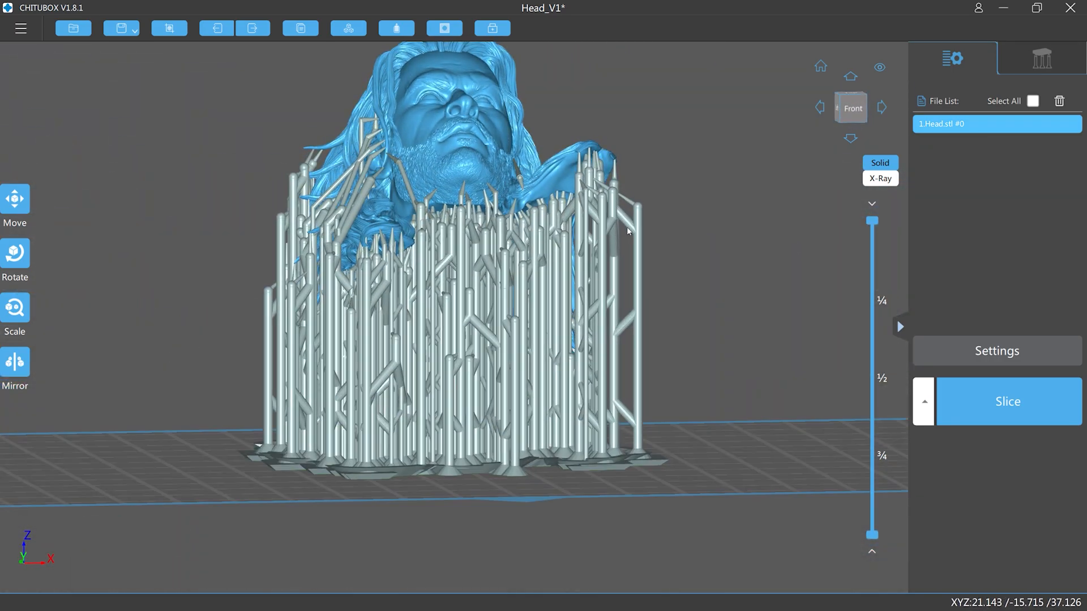
click(1020, 58)
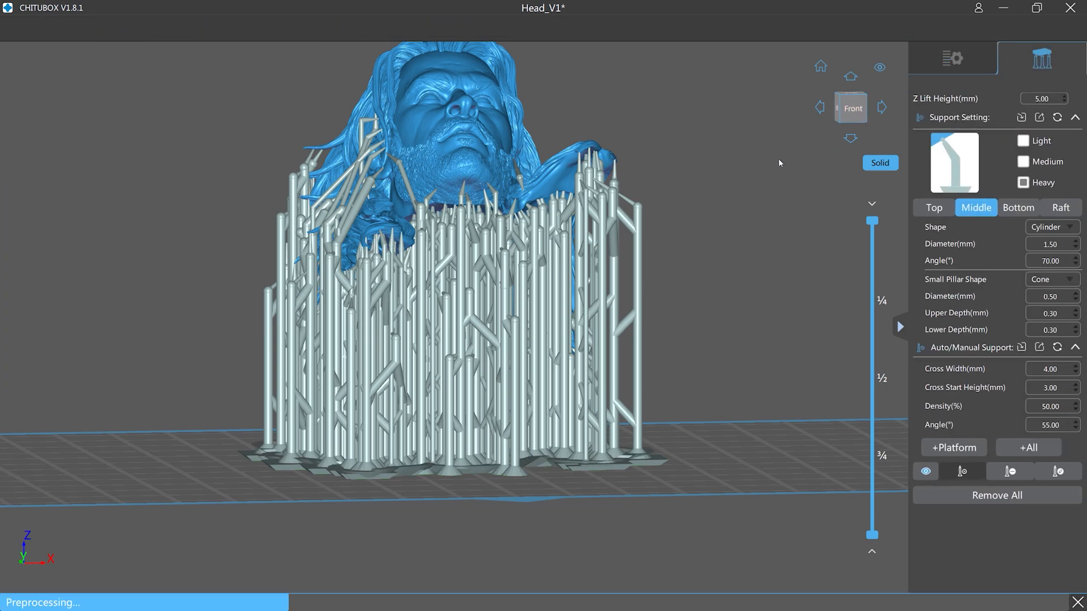
right_drag(773, 154, 704, 200)
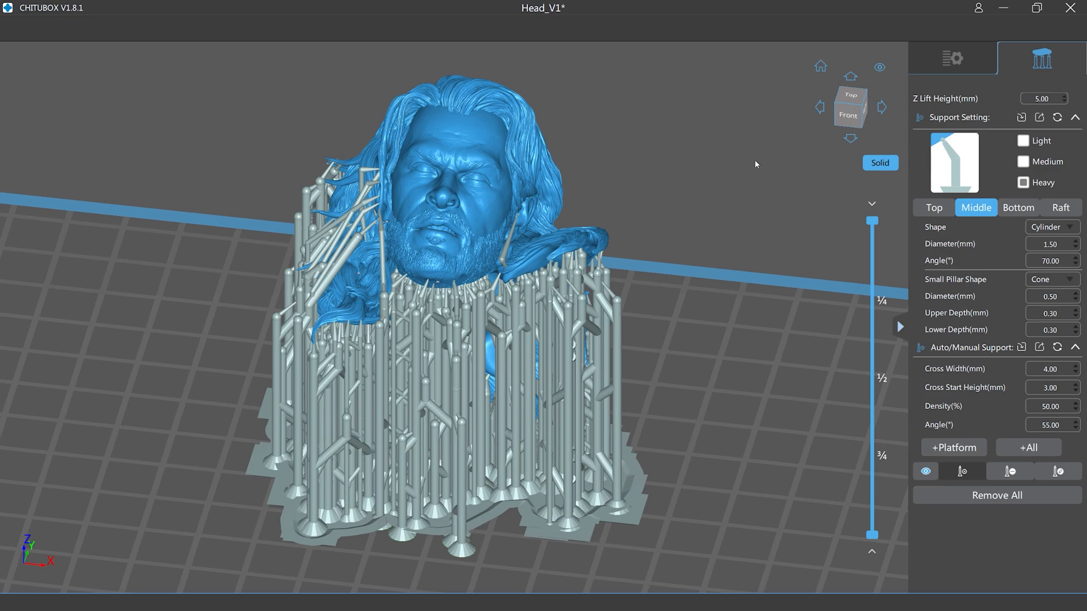
click(924, 57)
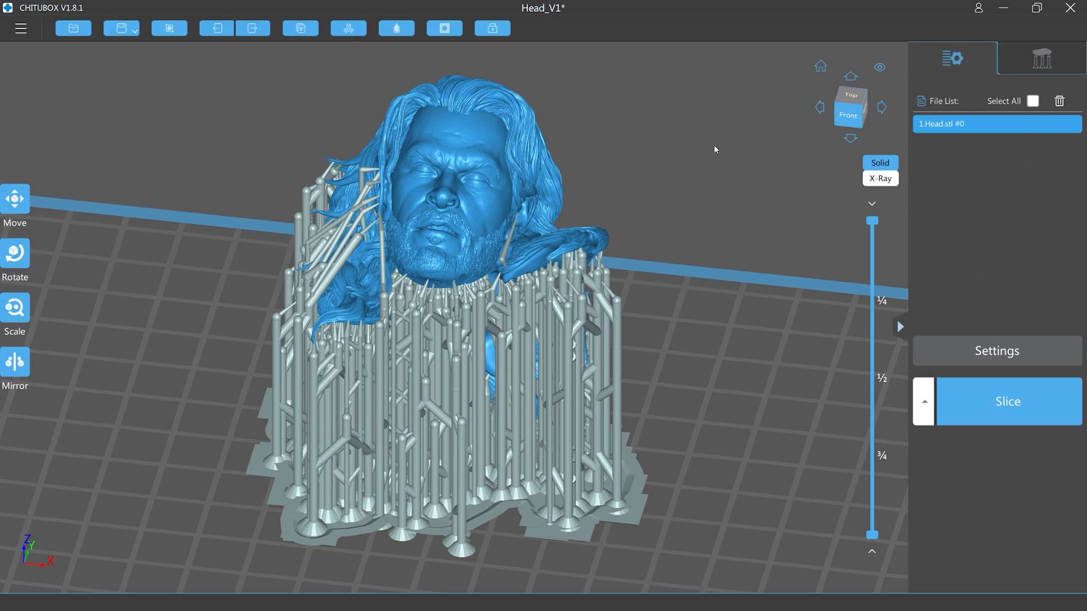
mouse_move(674, 164)
right_down()
mouse_move(732, 153)
mouse_move(694, 168)
mouse_move(648, 163)
mouse_move(665, 119)
mouse_move(709, 145)
mouse_move(827, 148)
mouse_move(677, 153)
right_up()
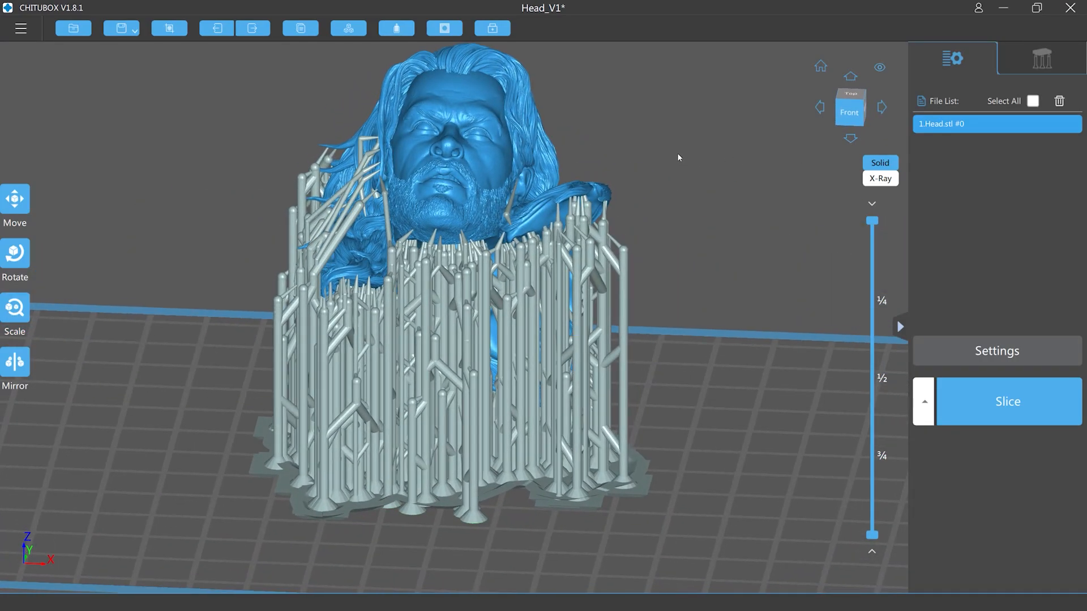
Reset the view, slice the supported head, and check the estimated print time
click(820, 69)
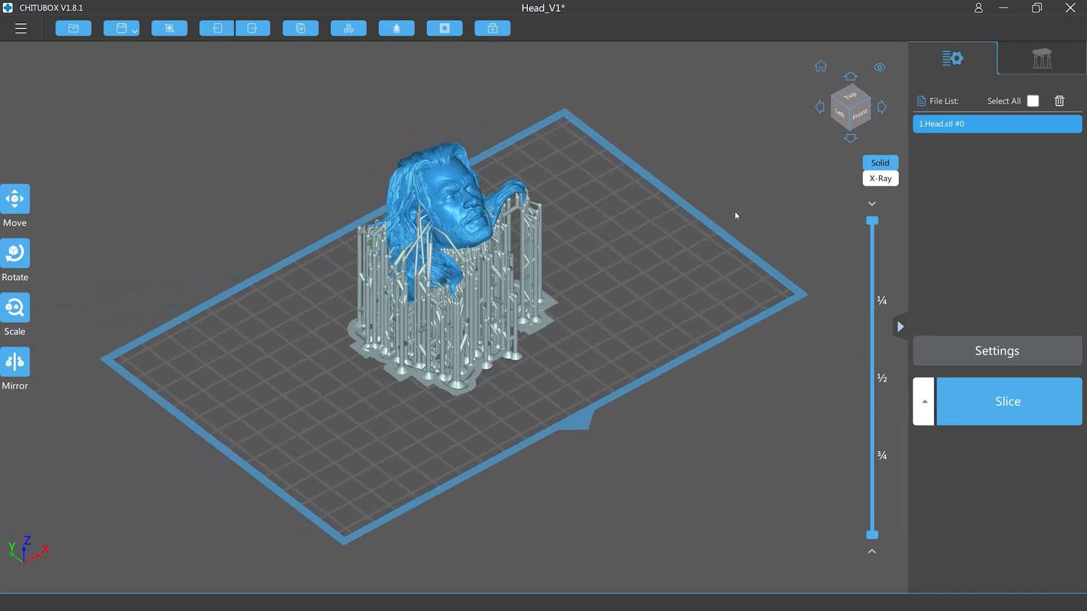
click(968, 396)
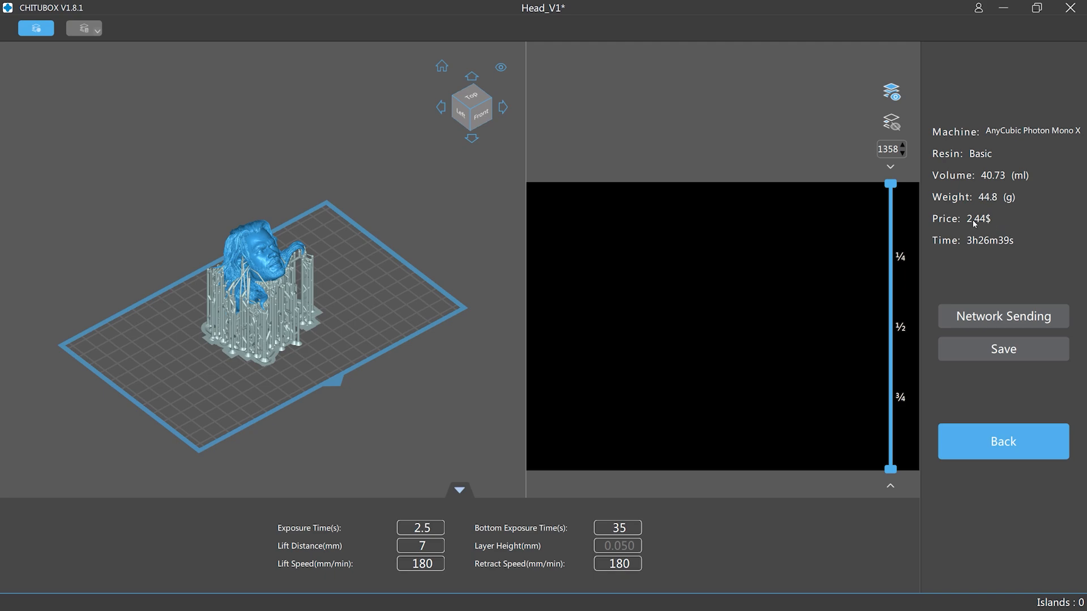
mouse_move(974, 245)
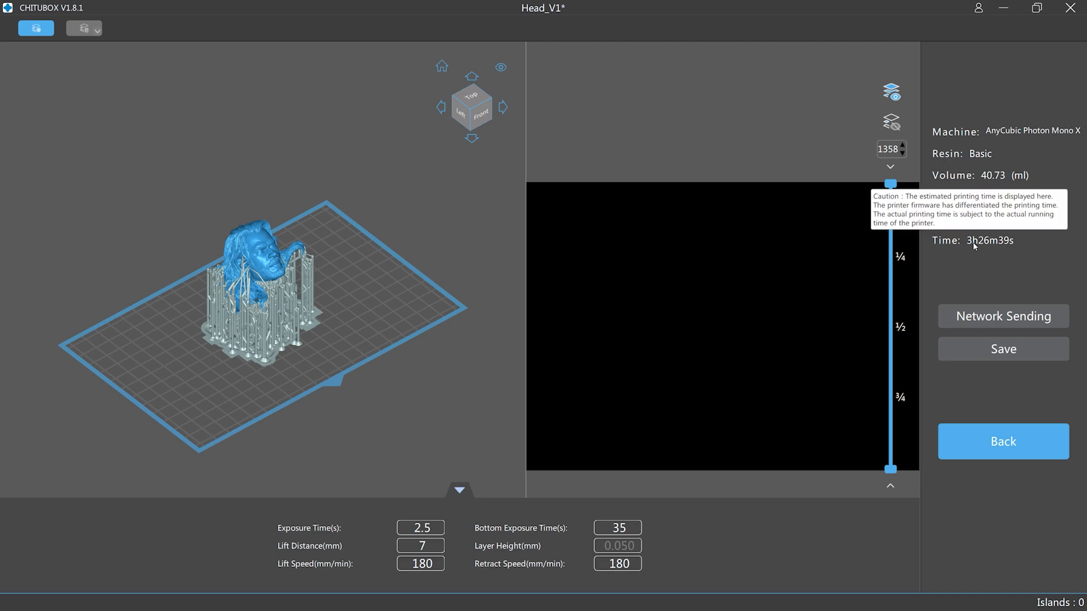